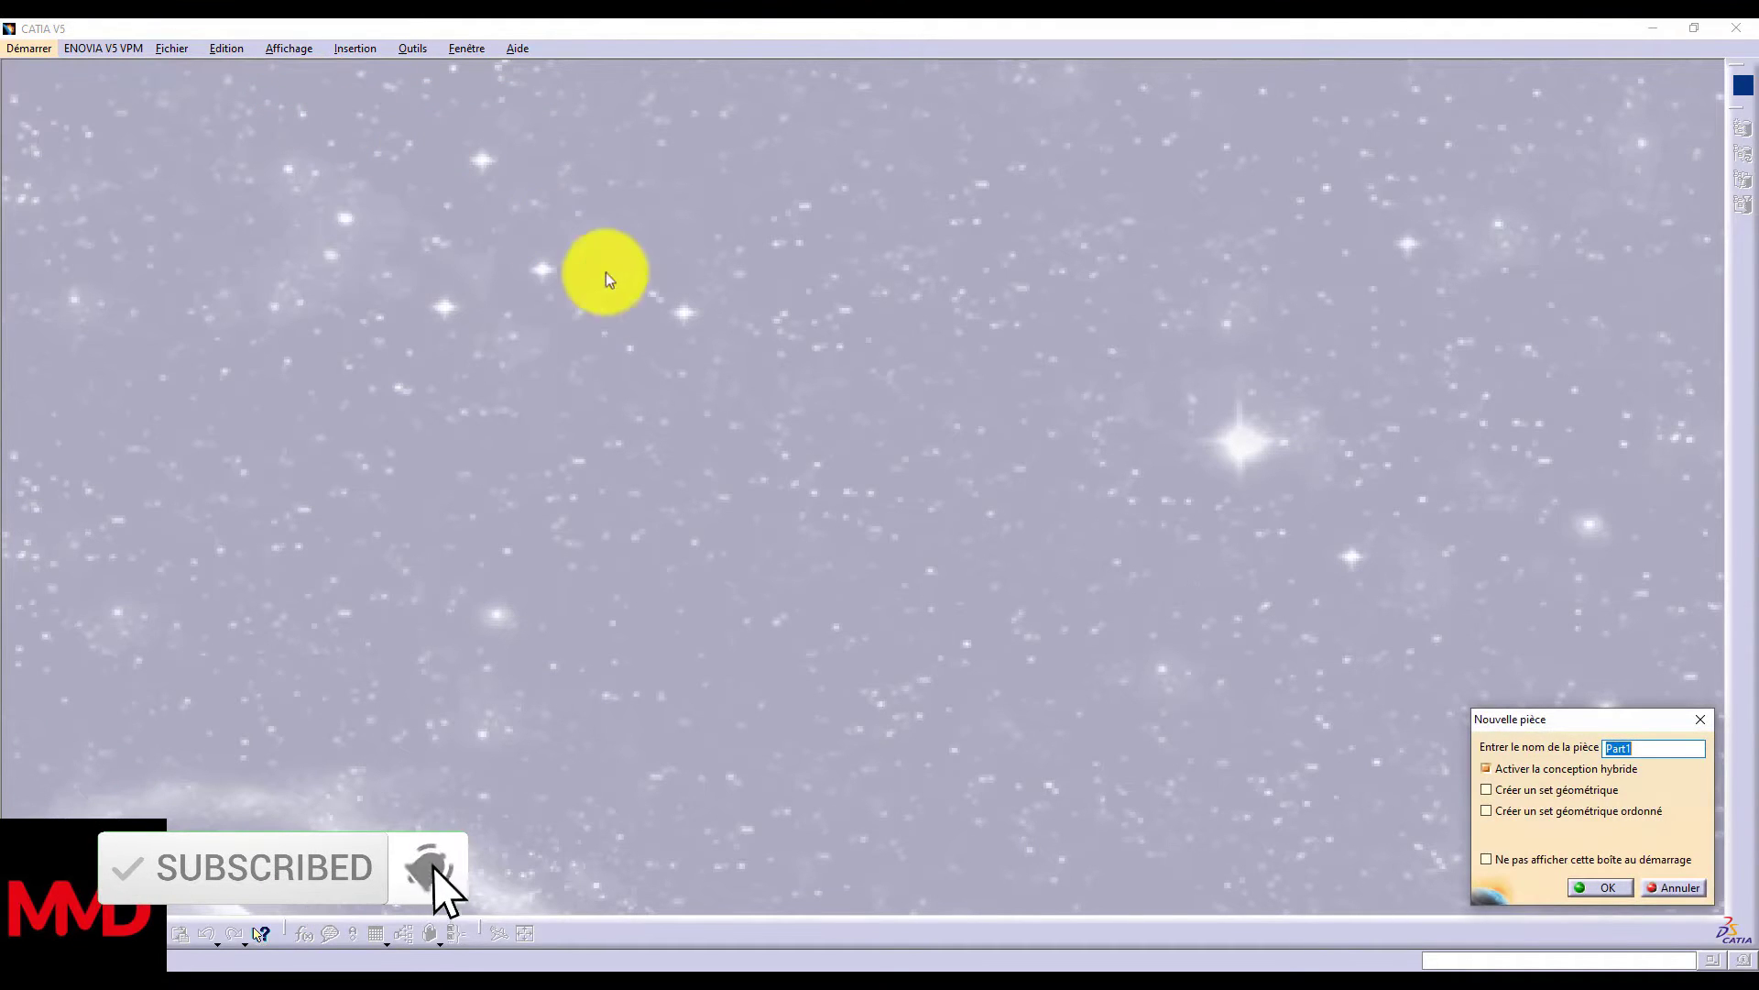
Step: Create the new part Part1 with hybrid design enabled and start a sketch on the xy plane
click(1601, 885)
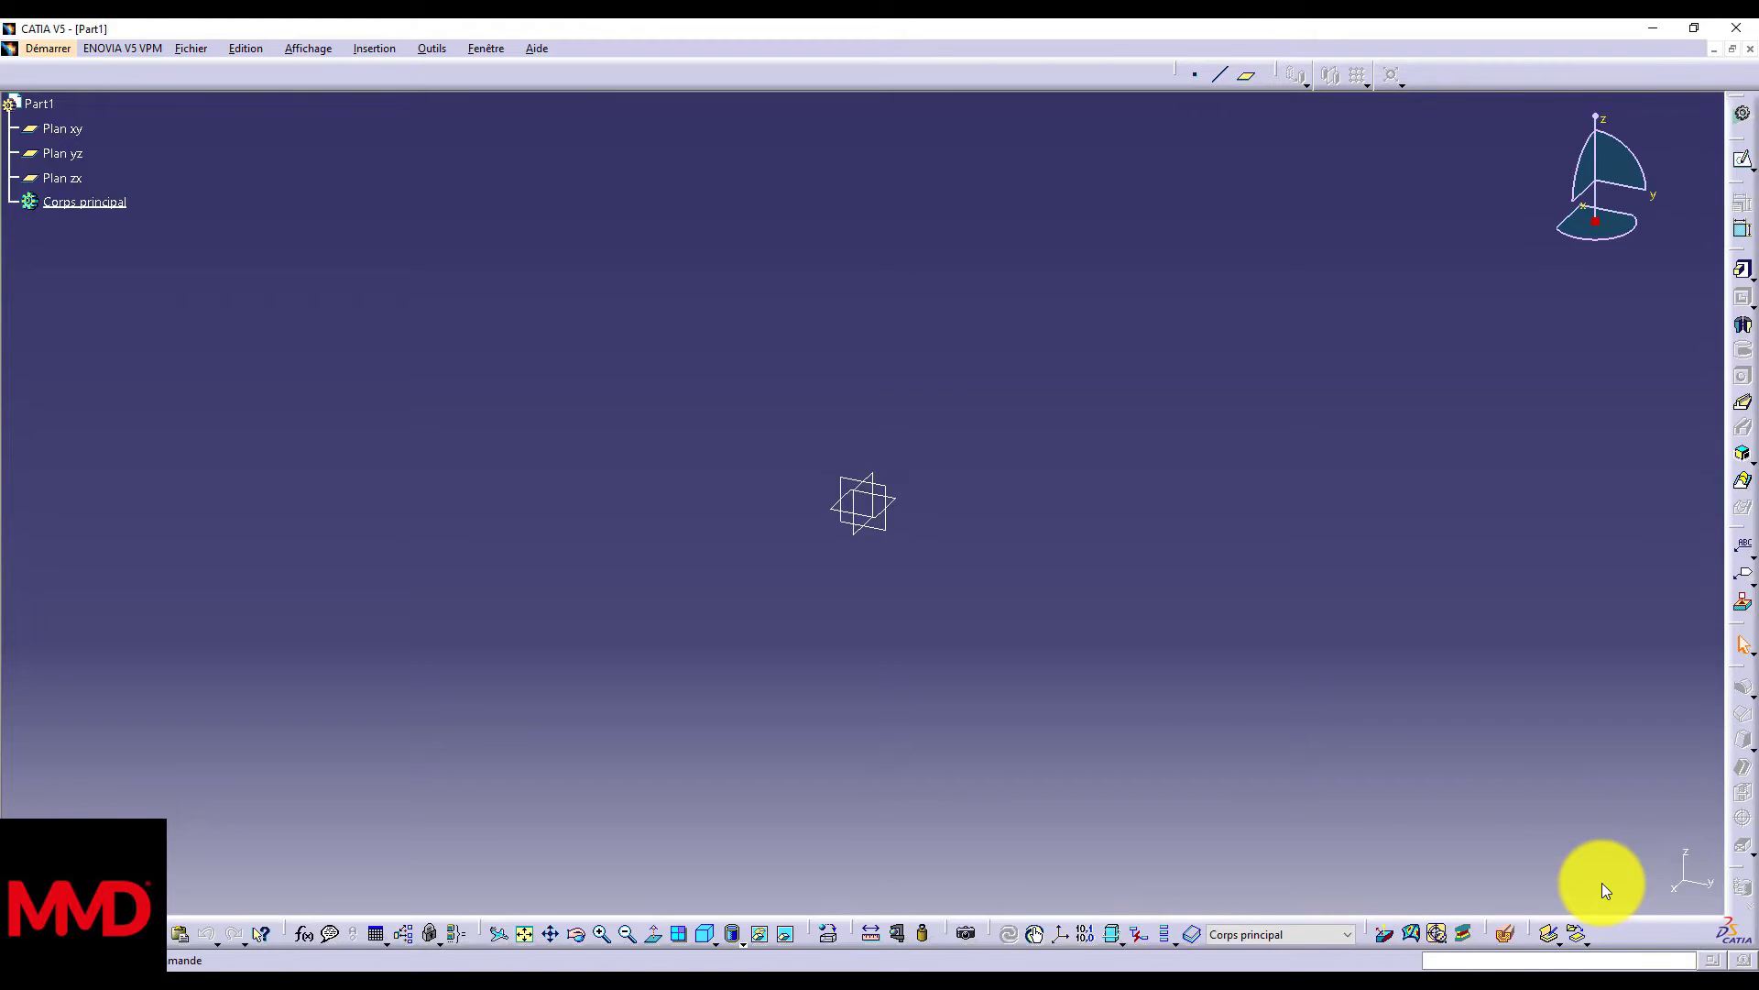
click(55, 135)
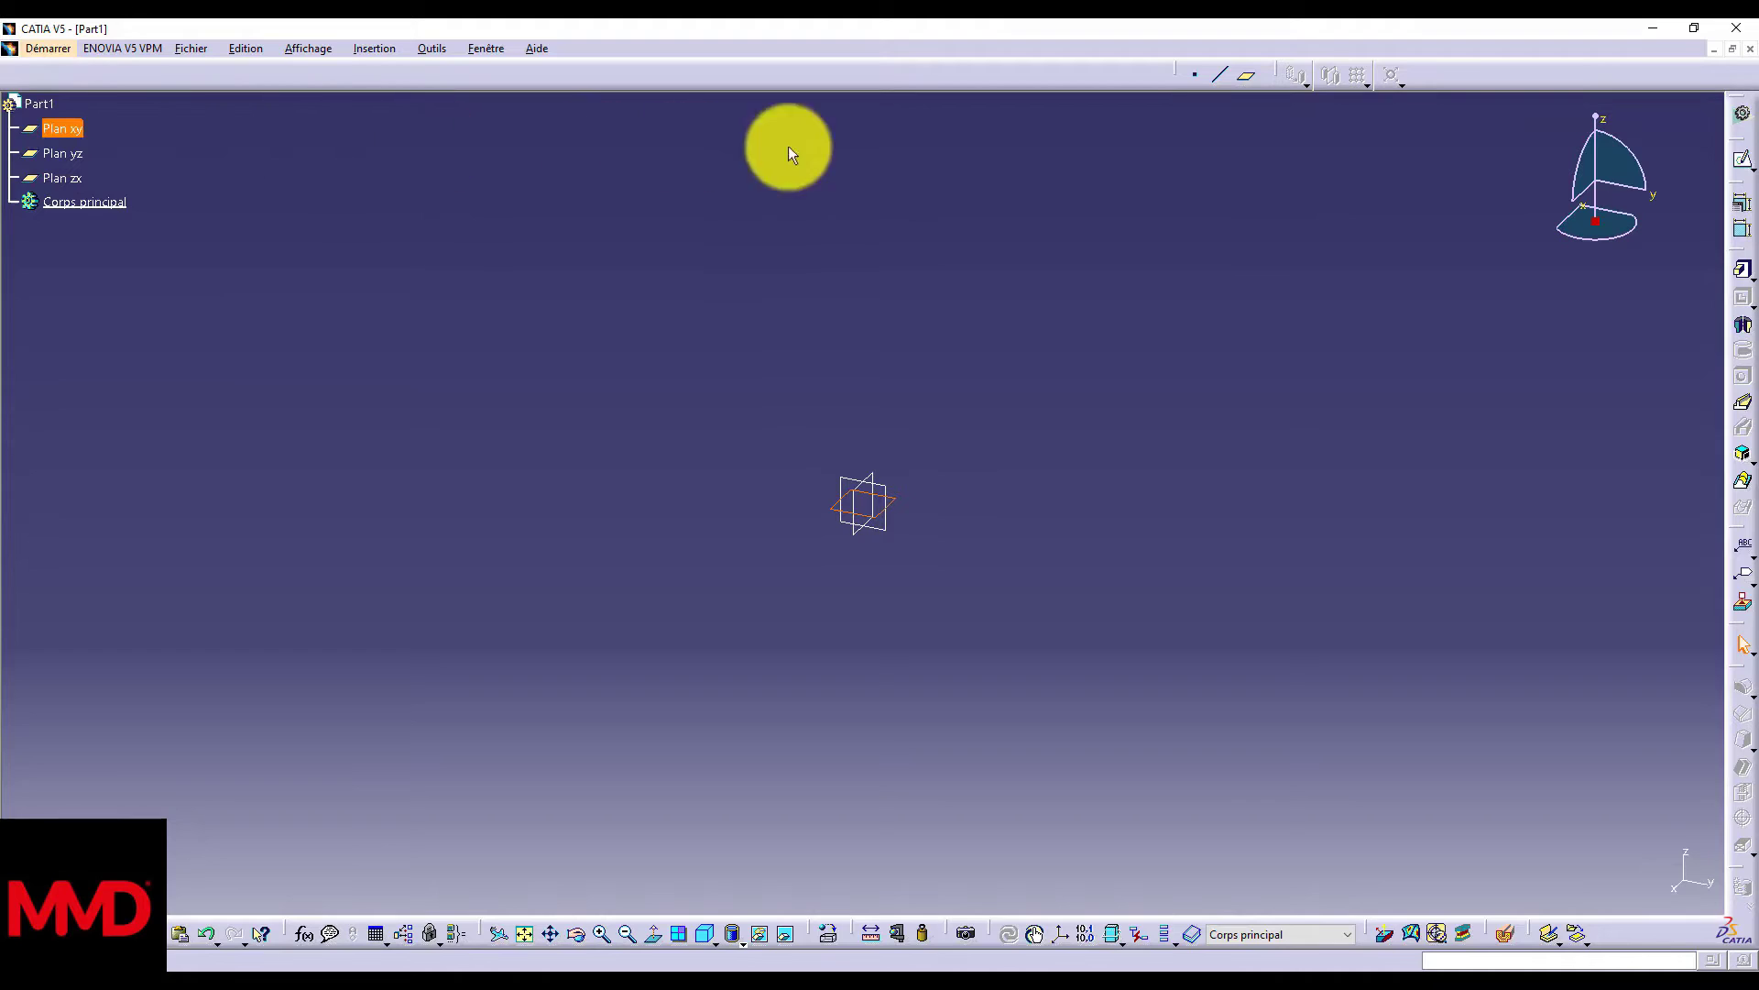
click(1741, 160)
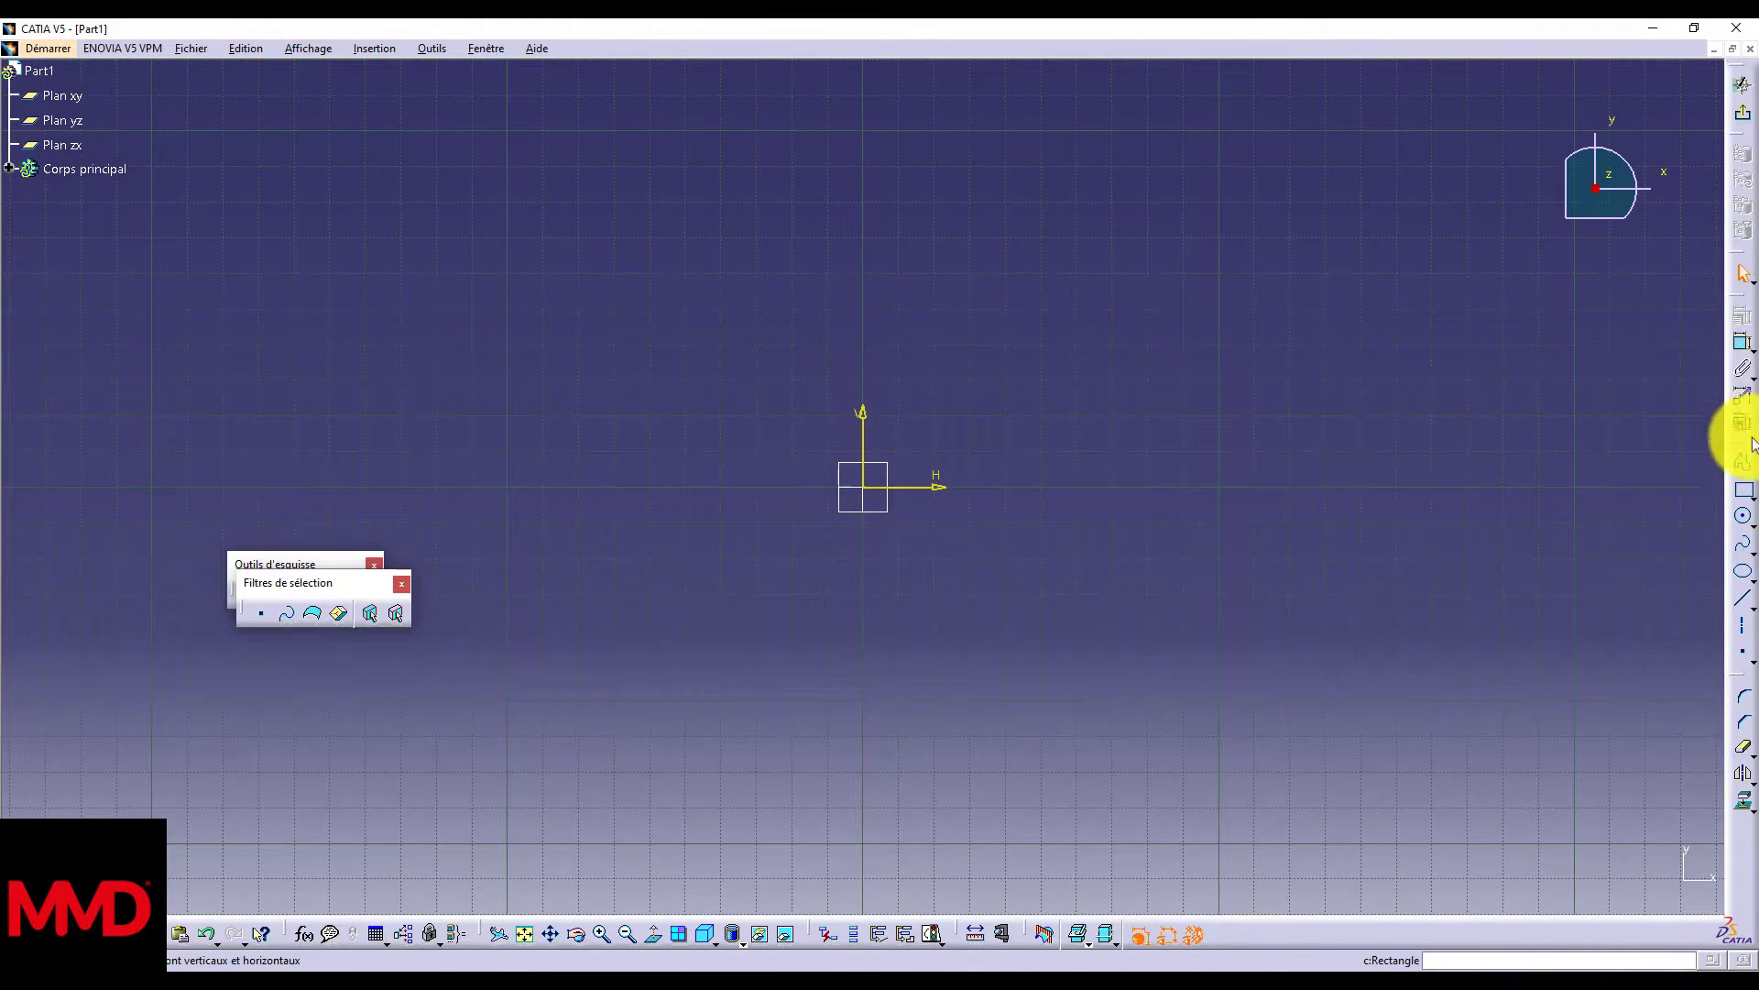
Step: Draw a centred rectangle about 213 mm wide and 110 mm high around the sketch origin
click(1749, 498)
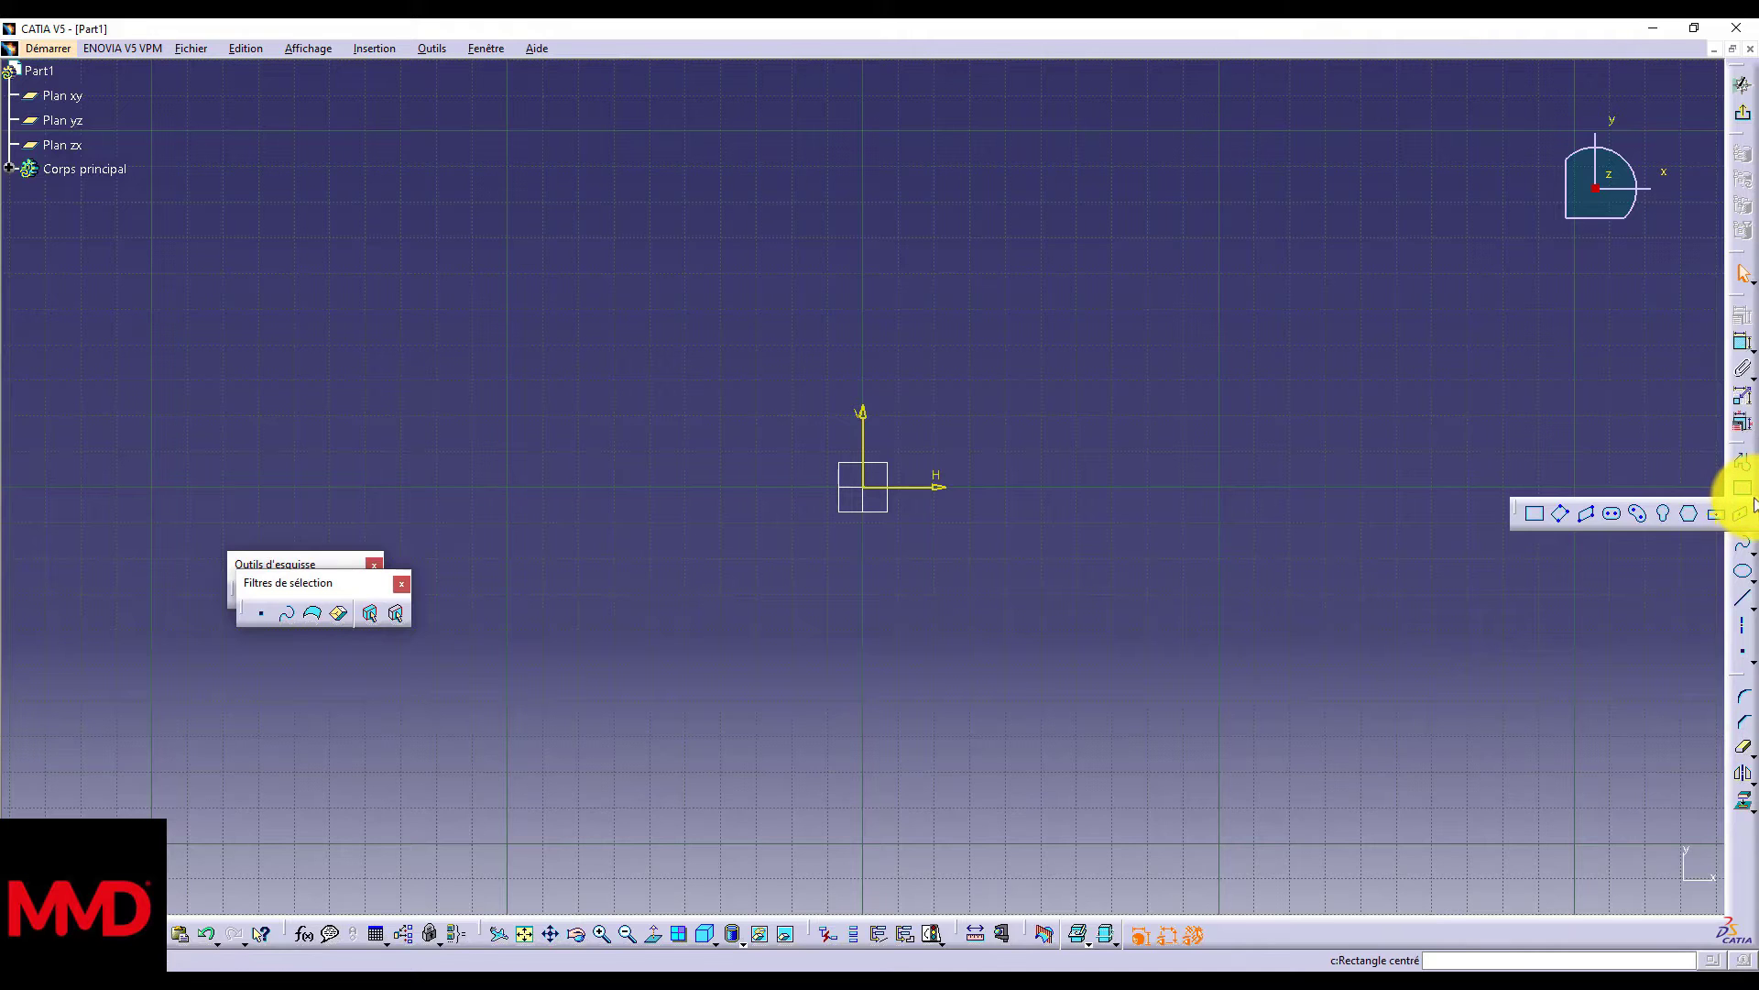
click(1717, 516)
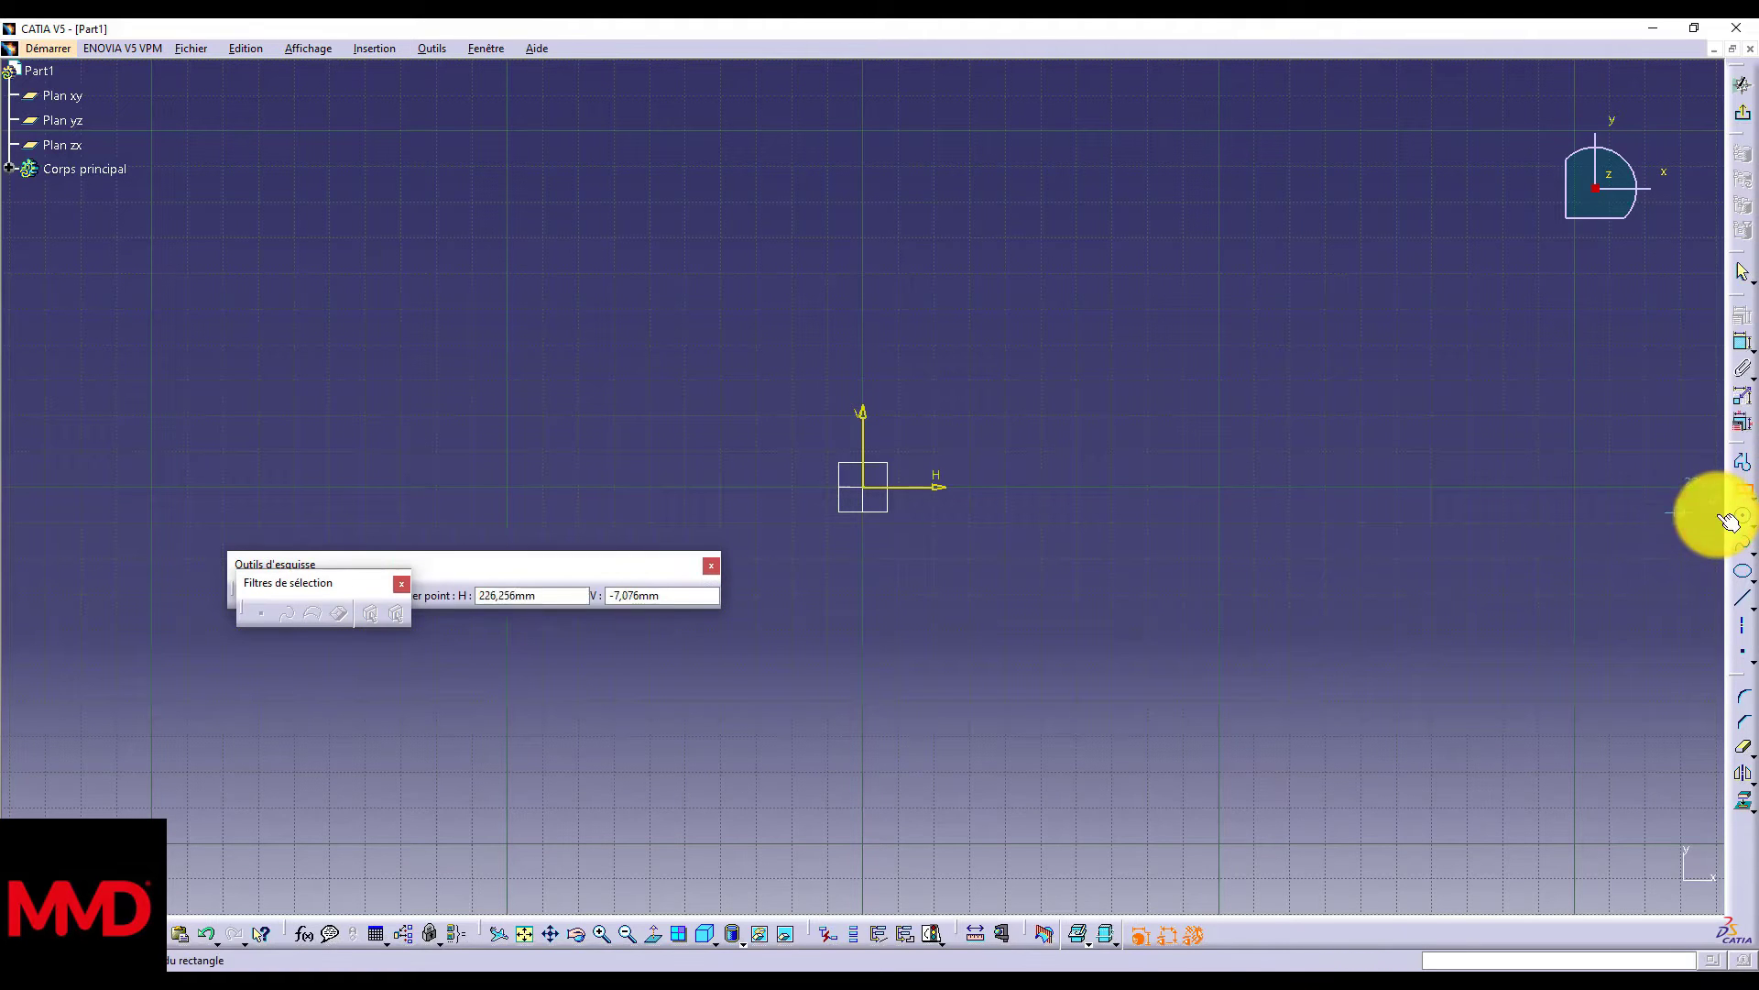
click(864, 488)
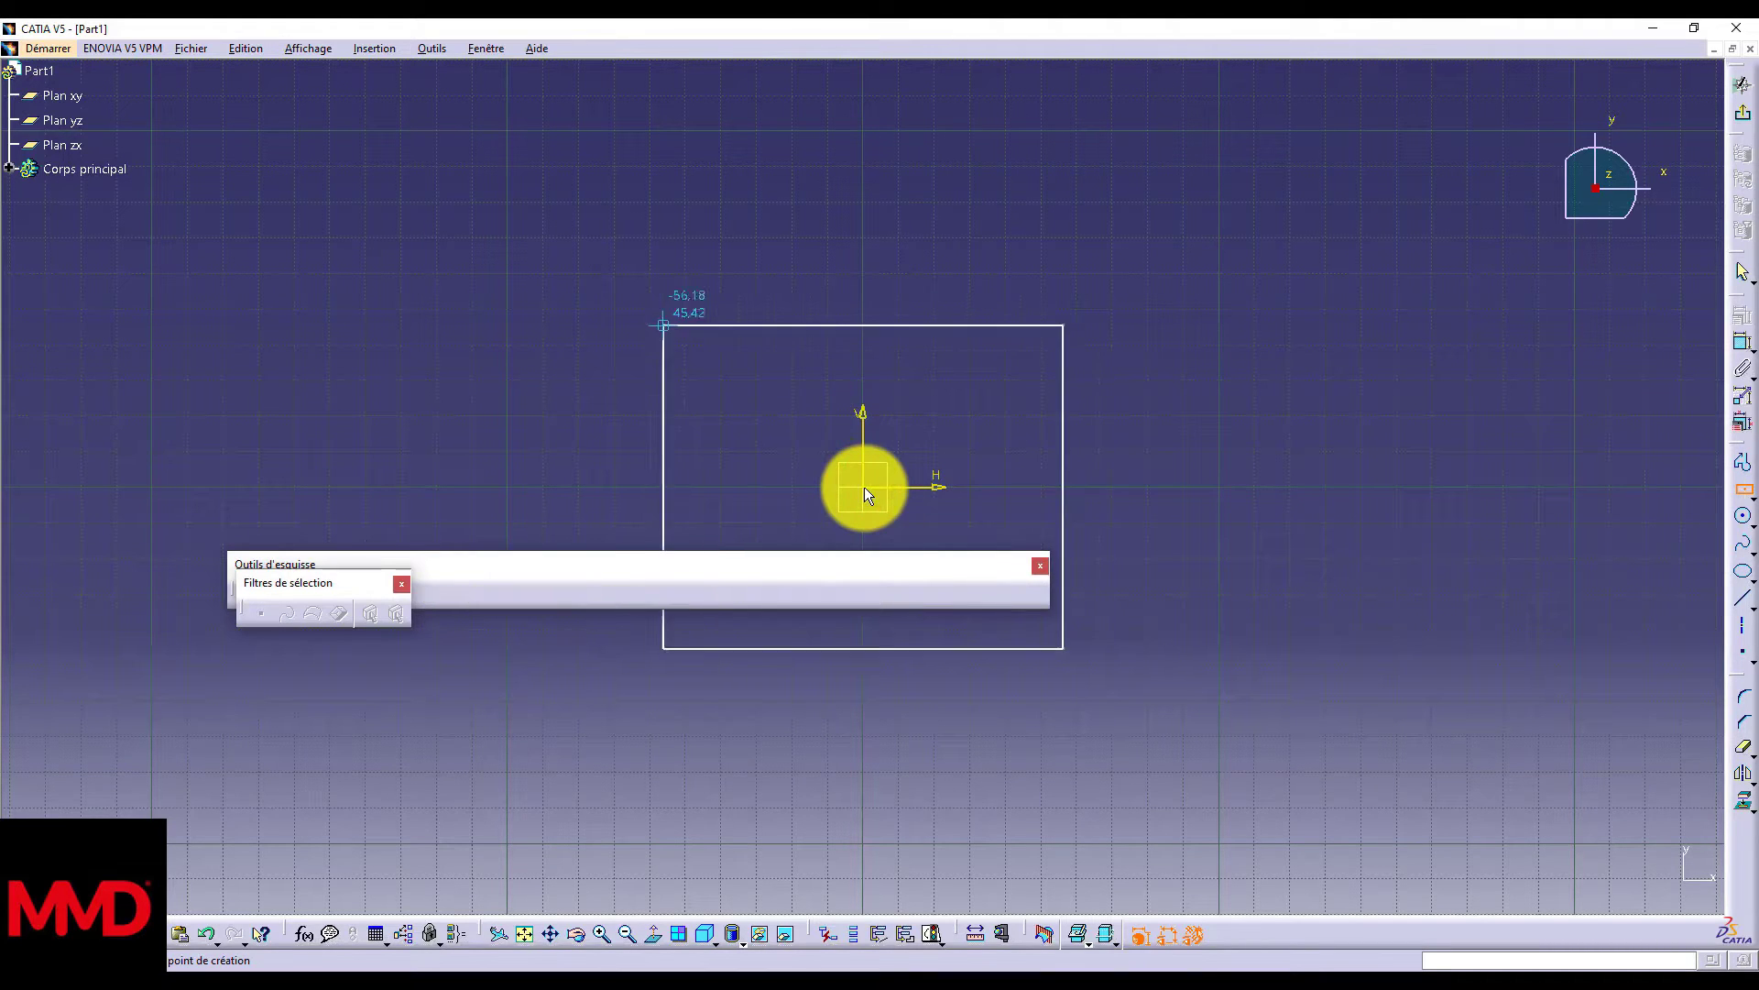
click(484, 290)
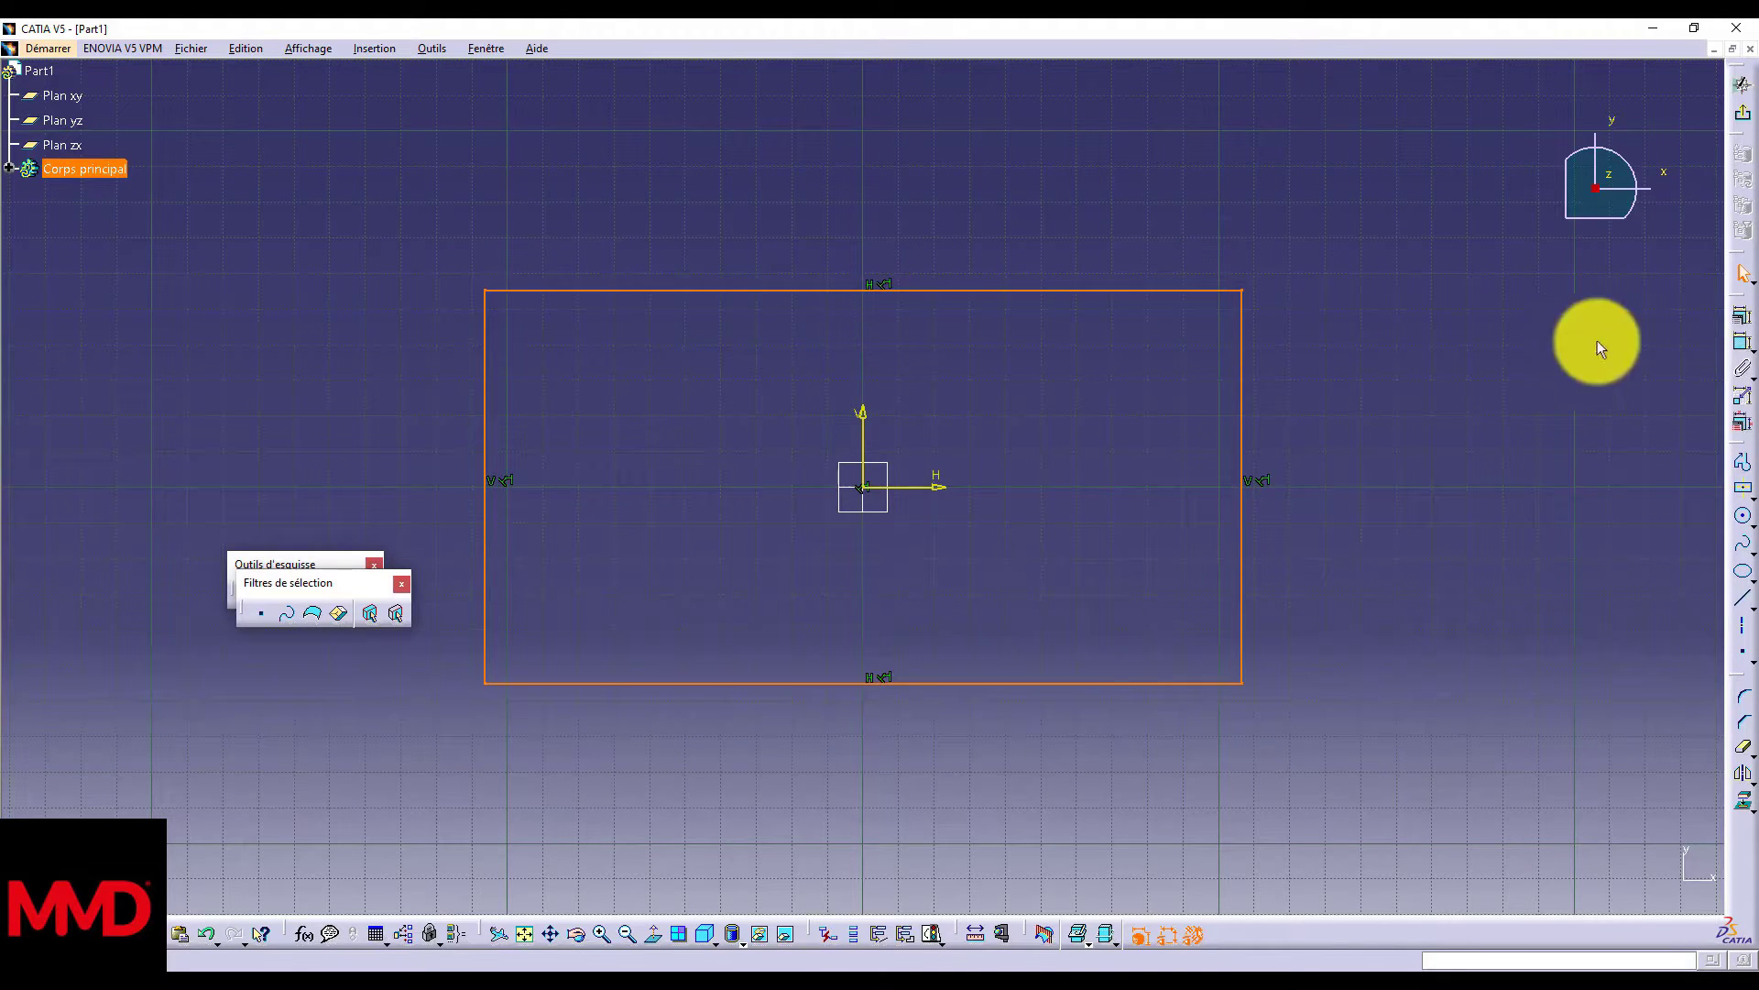
Step: Dimension the rectangle's horizontal upper edge and set its length to 200 mm
click(1741, 343)
click(930, 292)
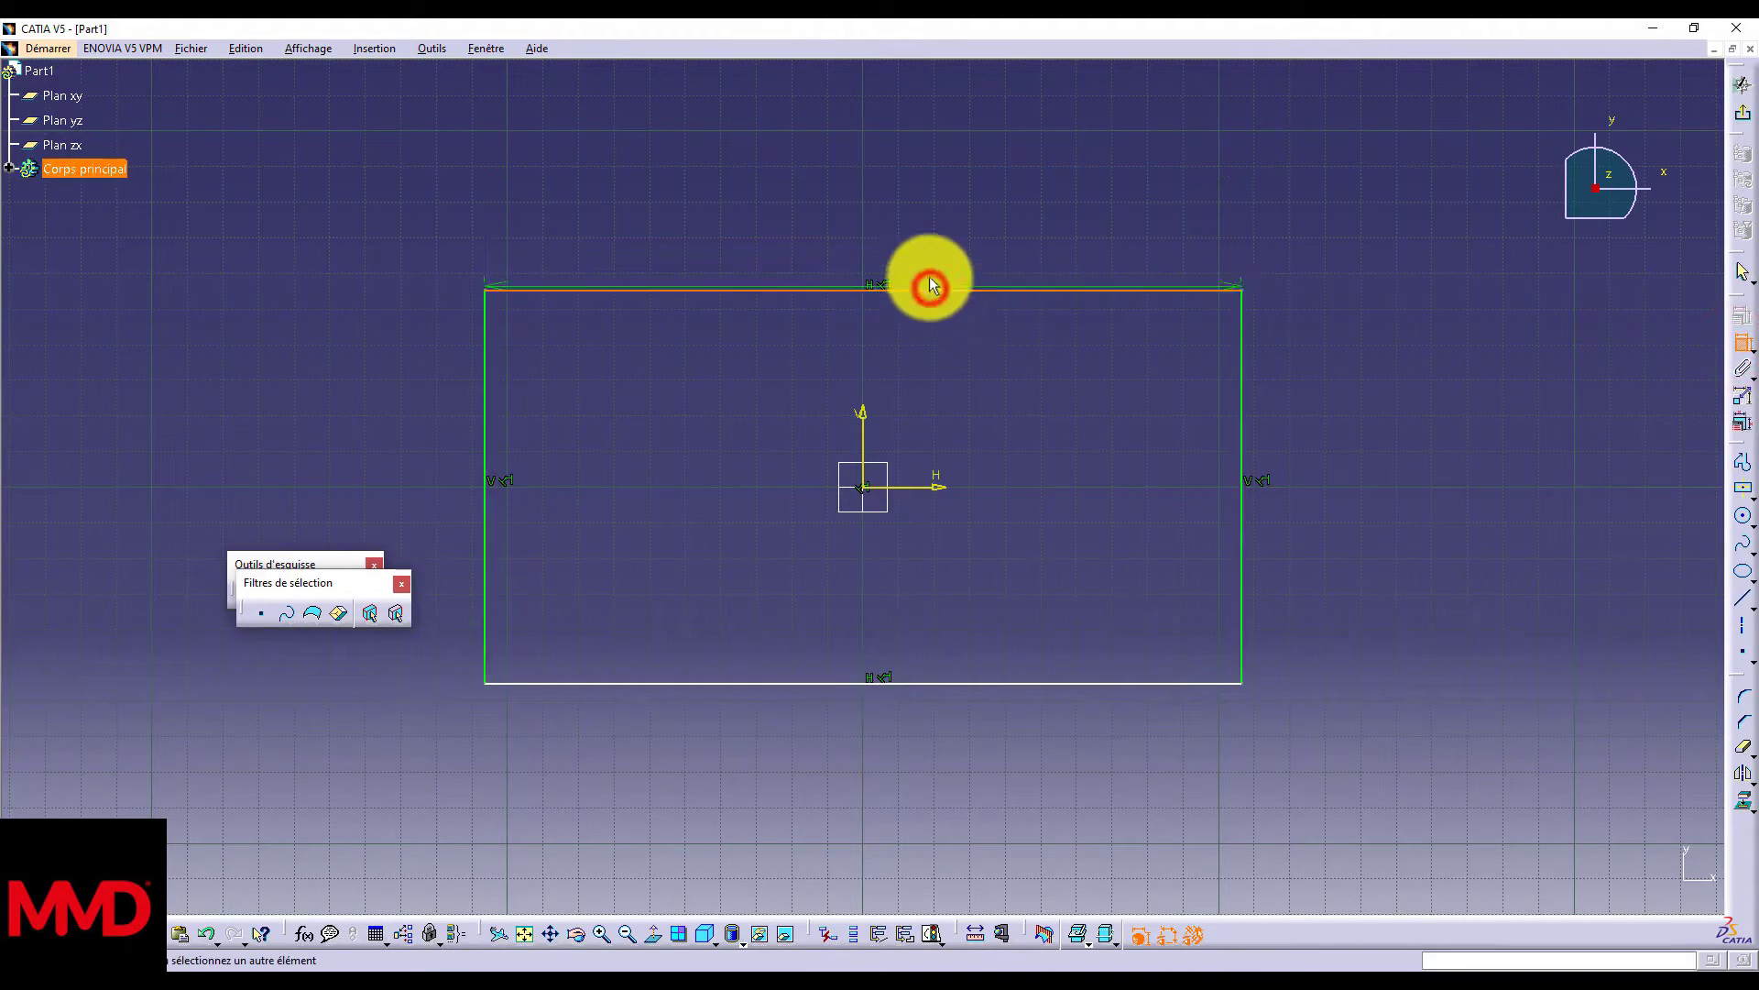
click(923, 189)
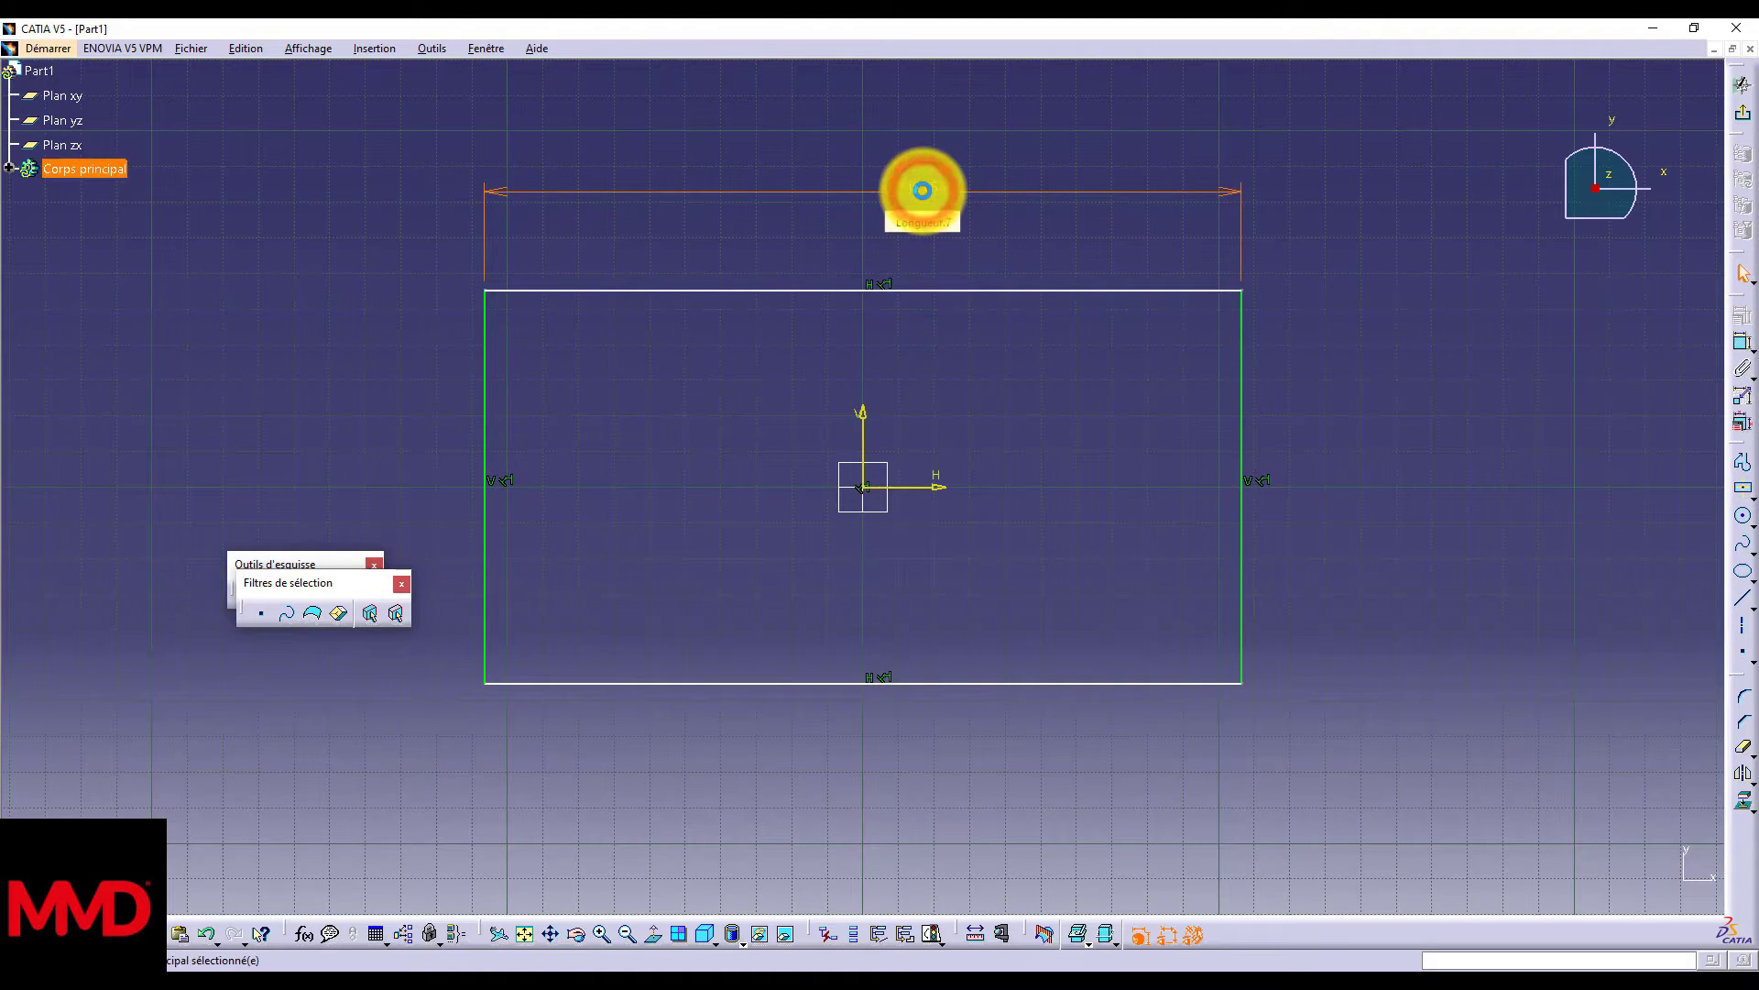
double_click(923, 188)
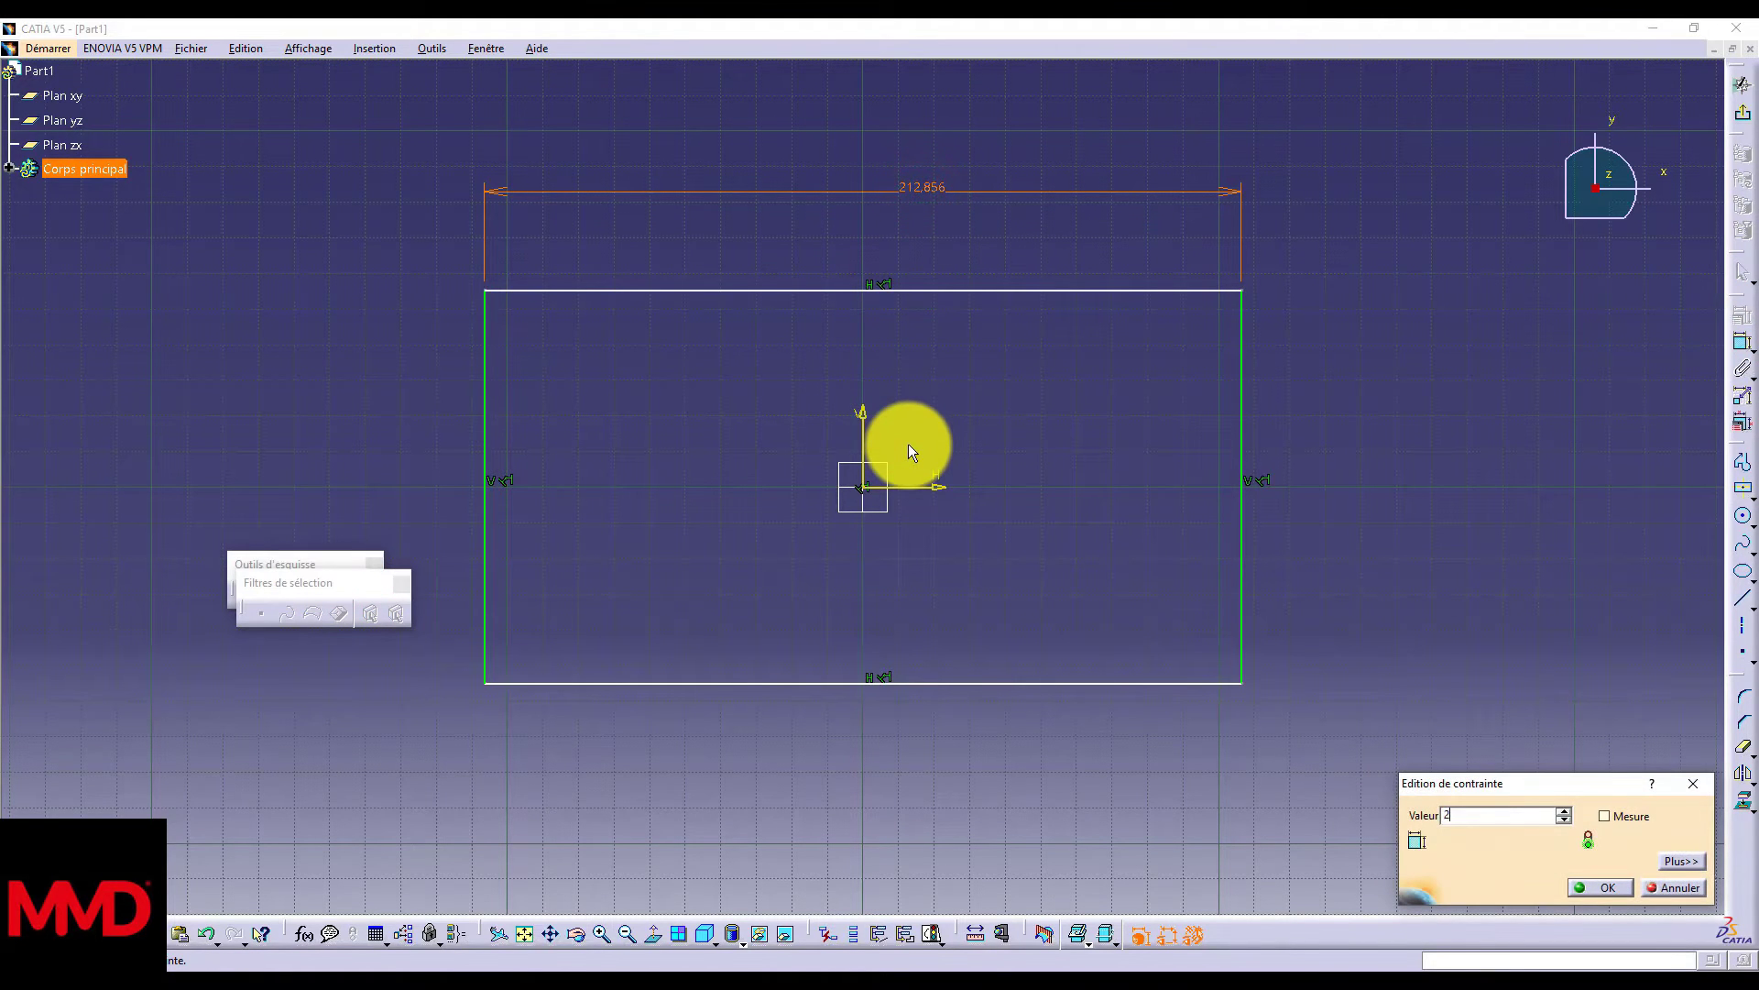
text(200)
key(Return)
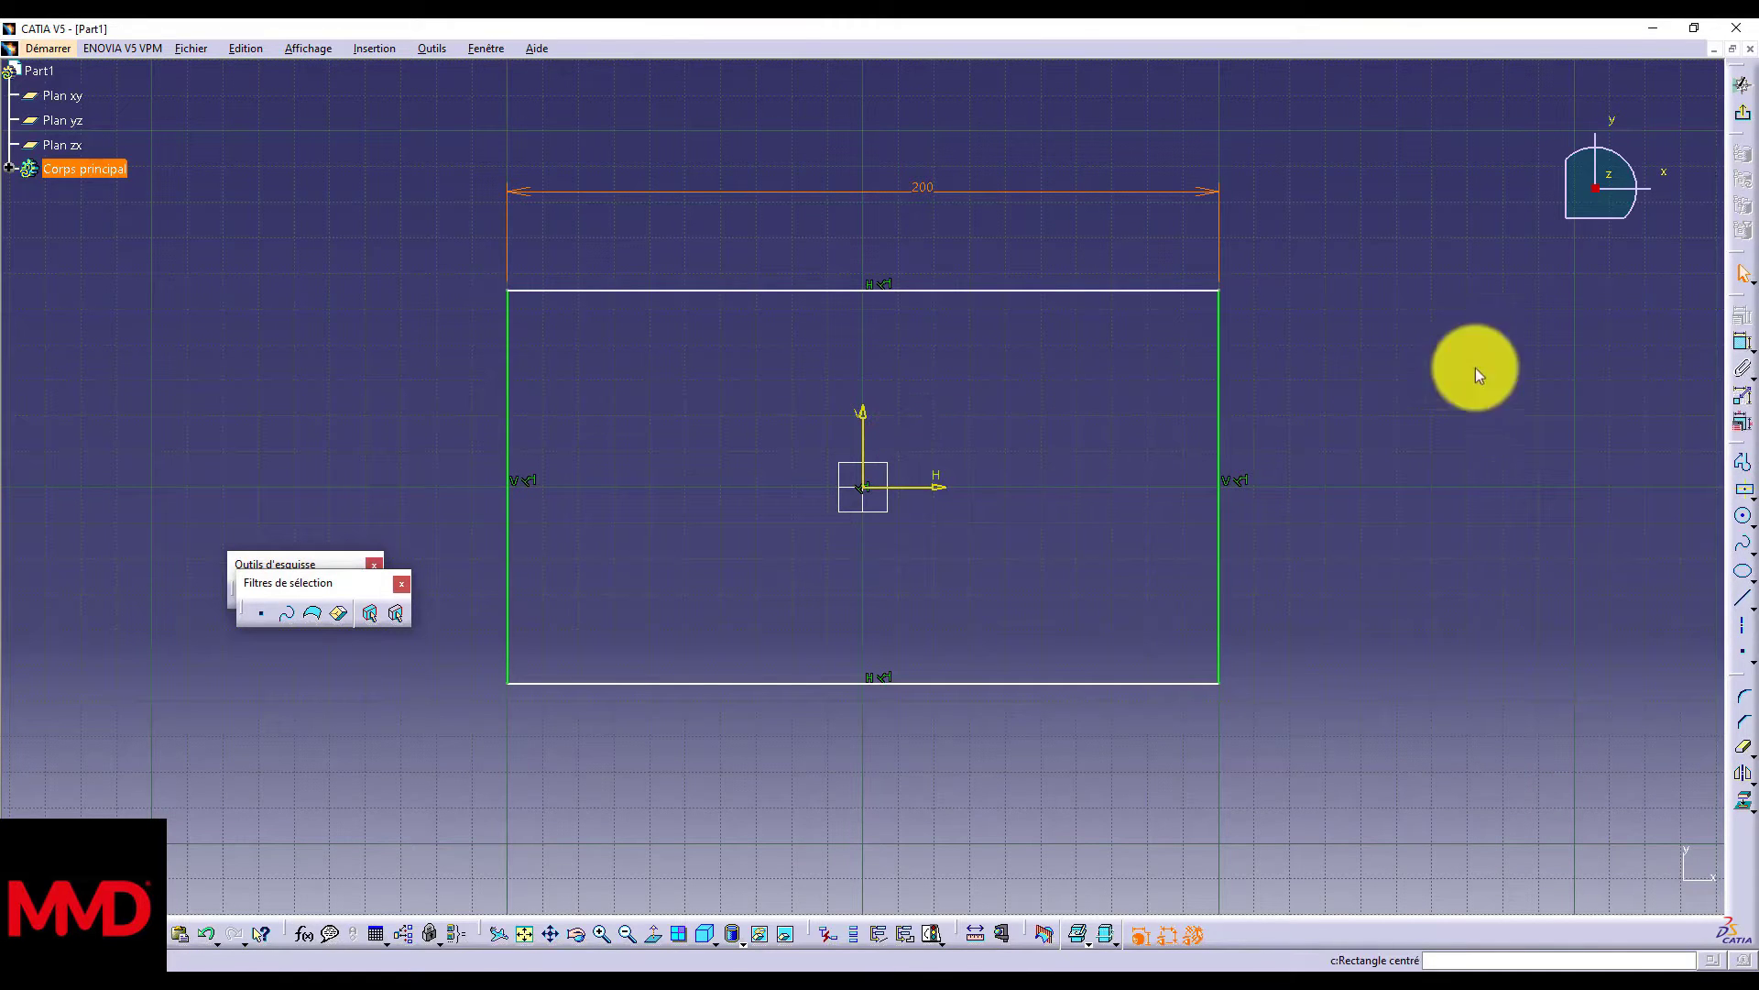
Step: Dimension the rectangle's vertical side and set its length to 130 mm
click(1741, 342)
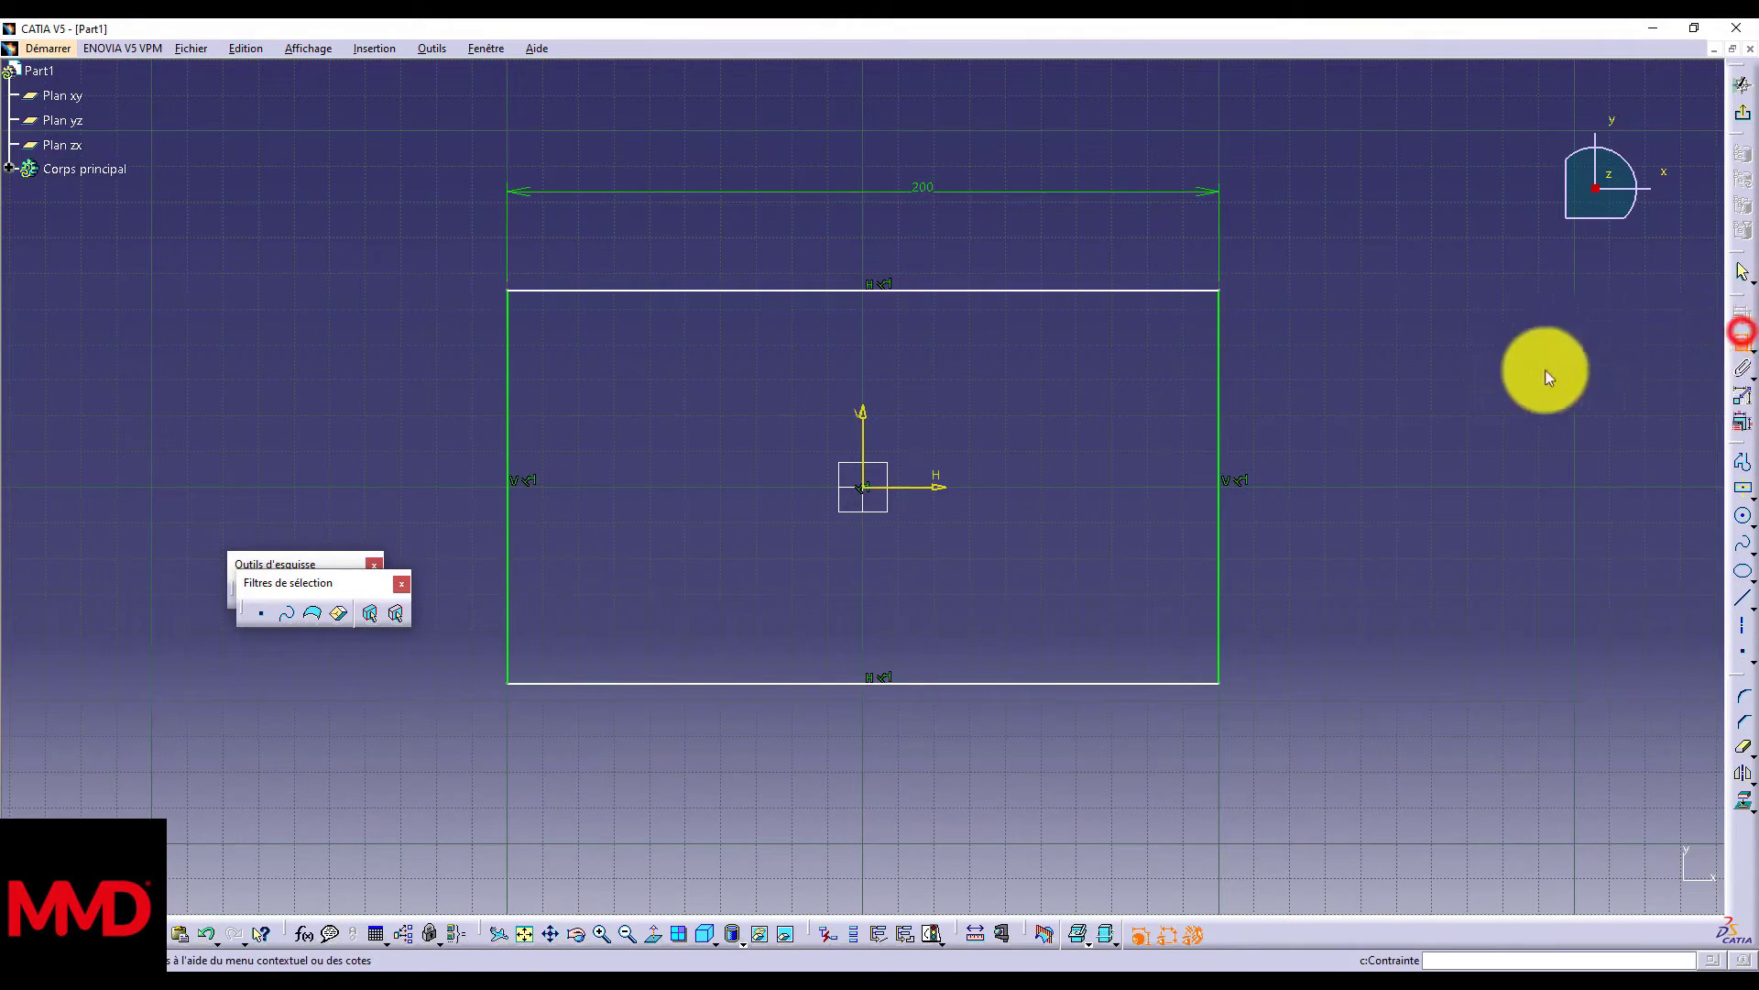
click(1218, 435)
click(1338, 436)
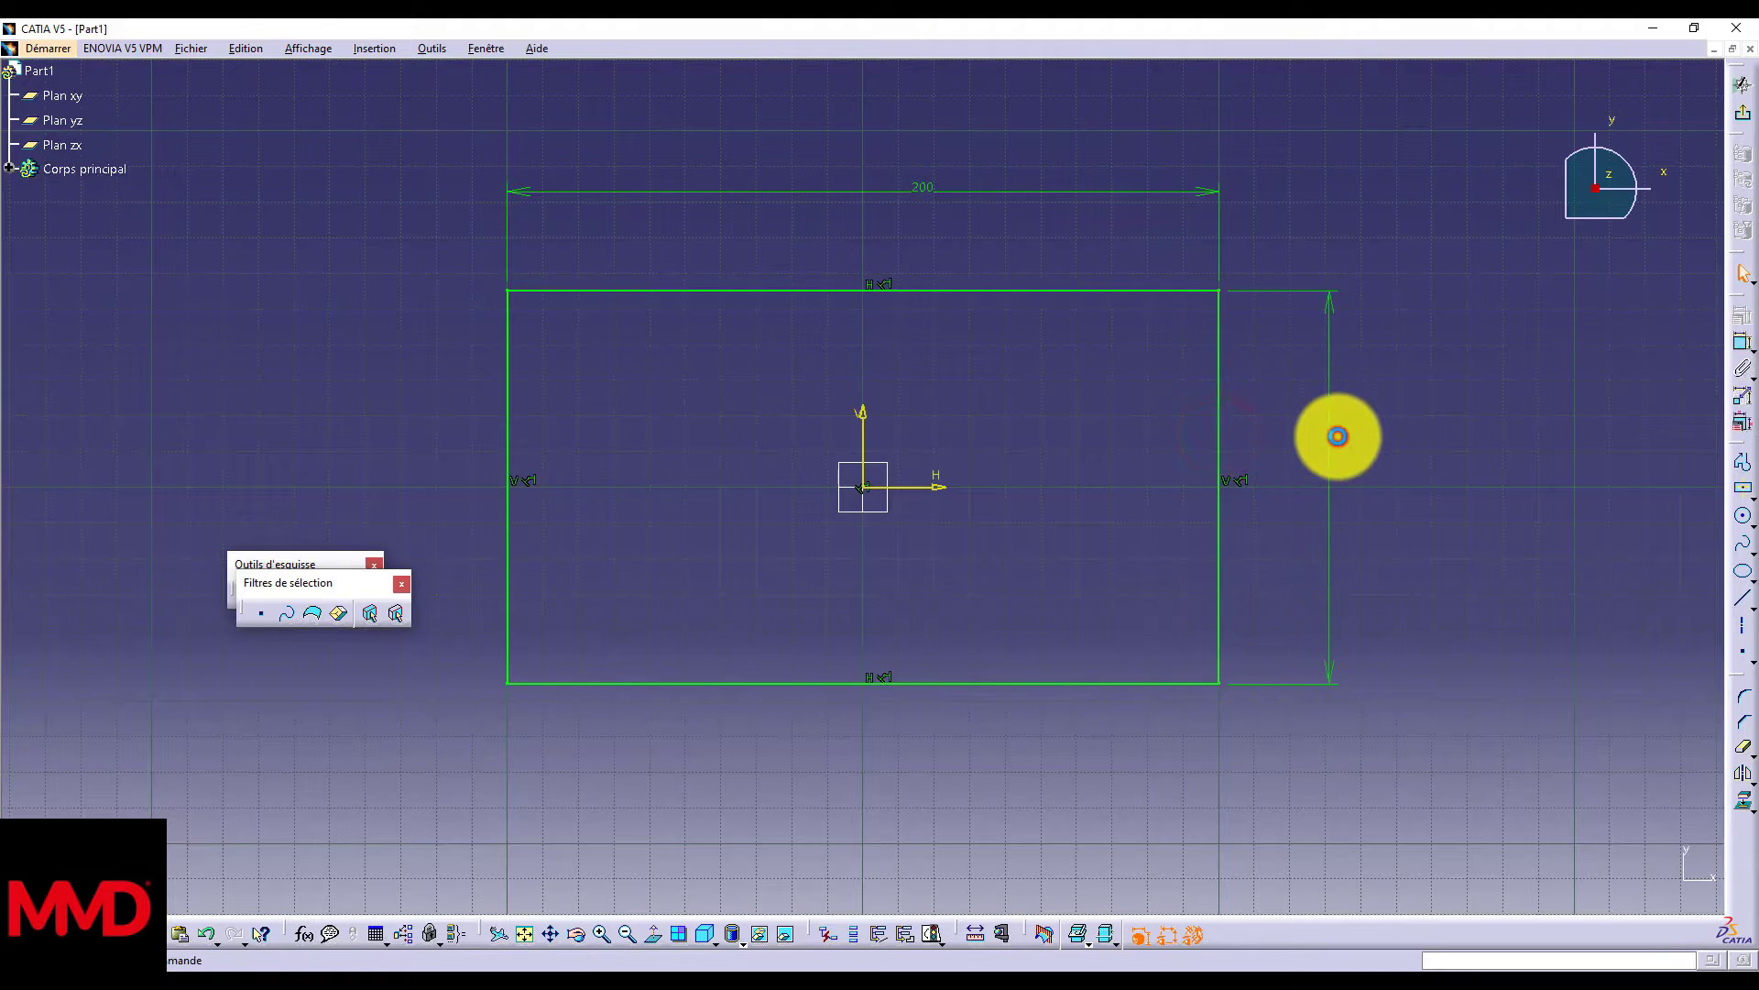
double_click(1338, 436)
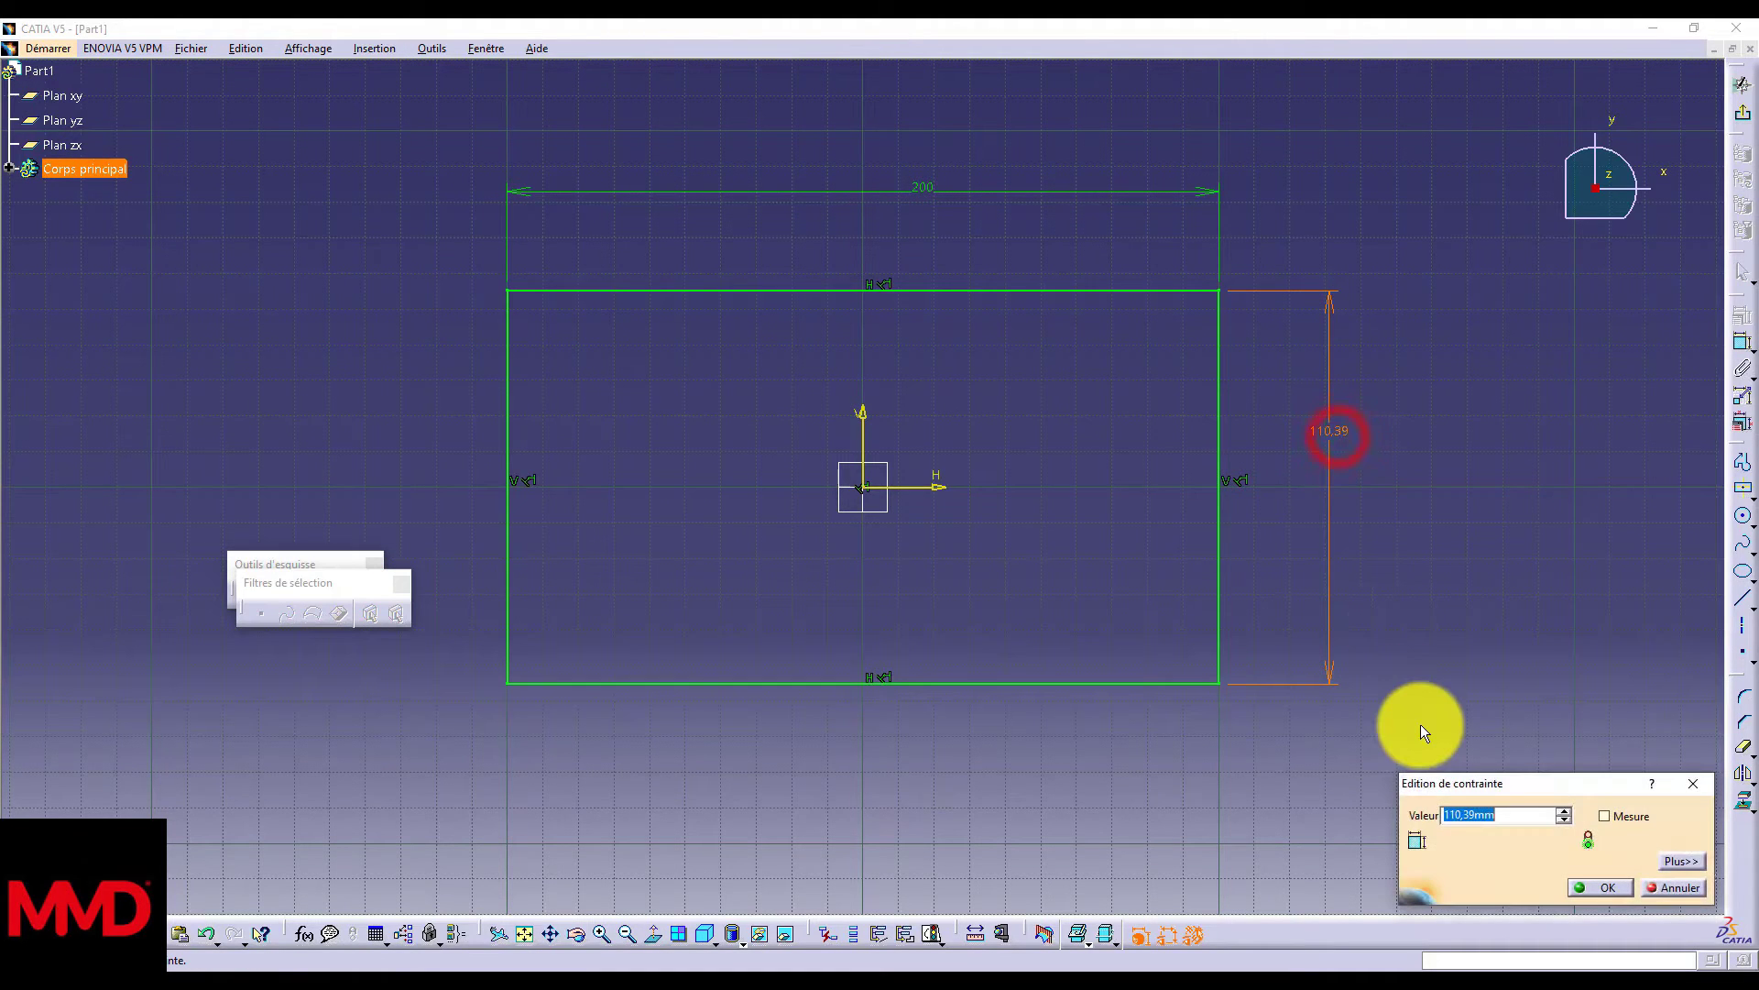
text(130)
key(Return)
click(1466, 694)
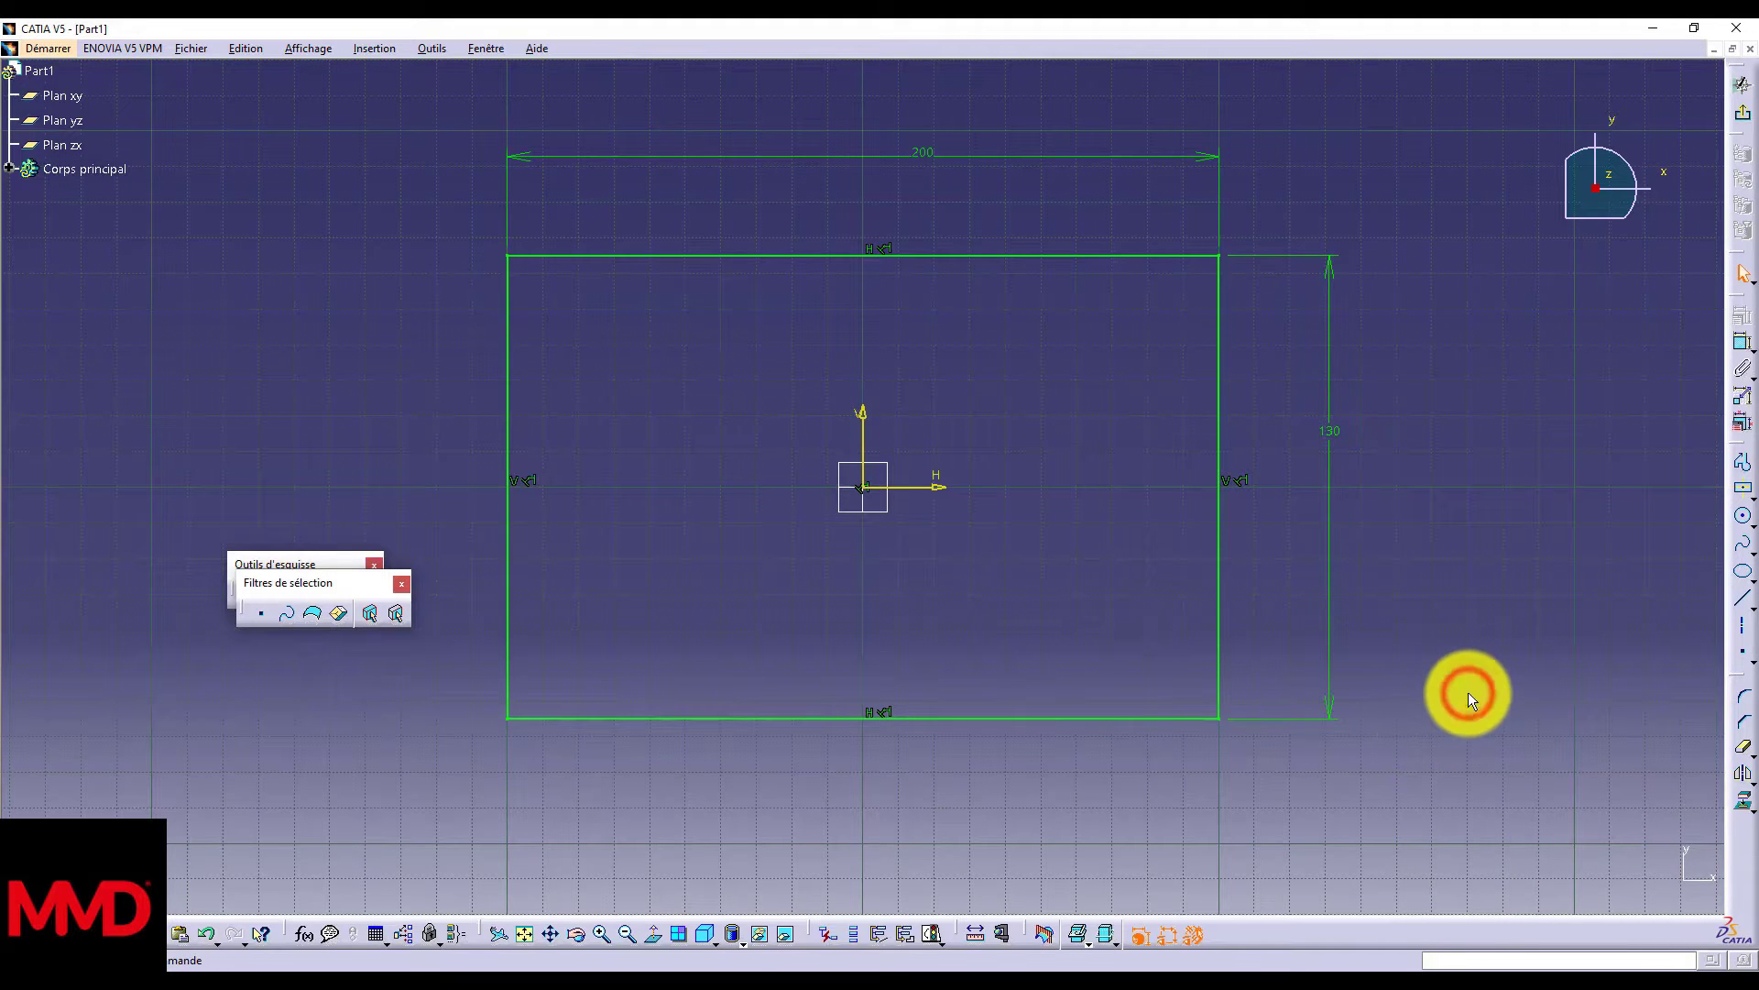
Step: Leave the sketch and extrude the rectangular profile to a length of 70 mm
click(1735, 124)
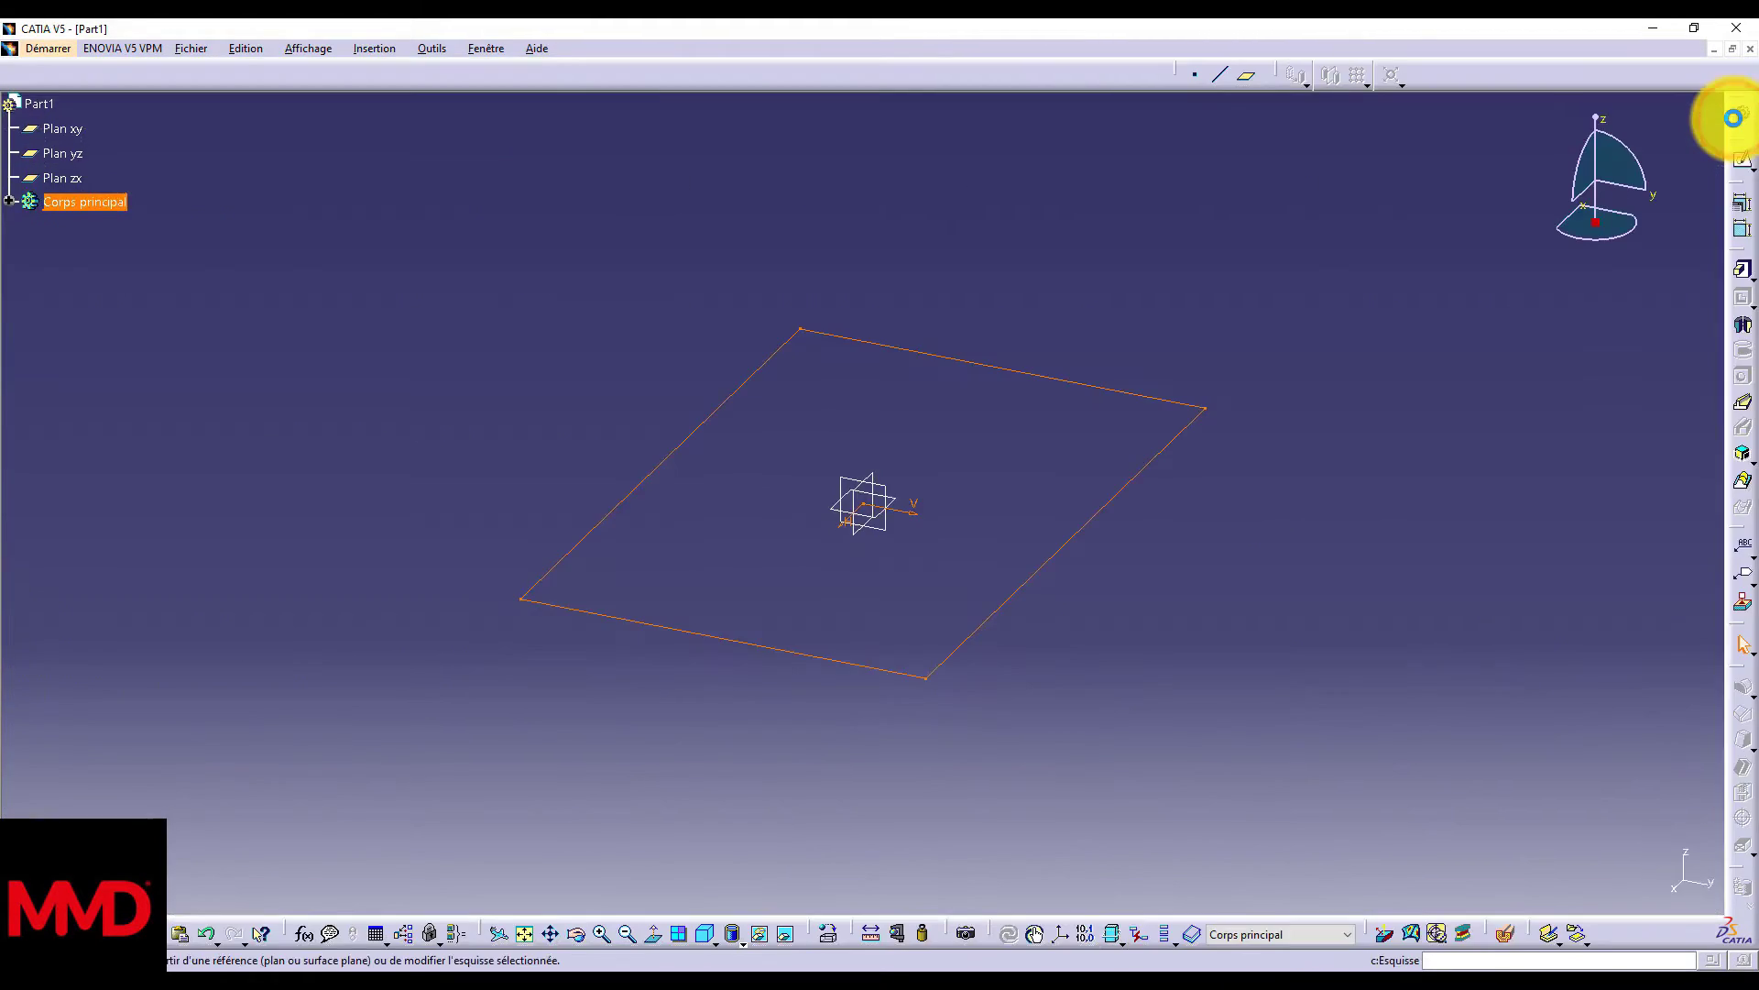
click(1744, 275)
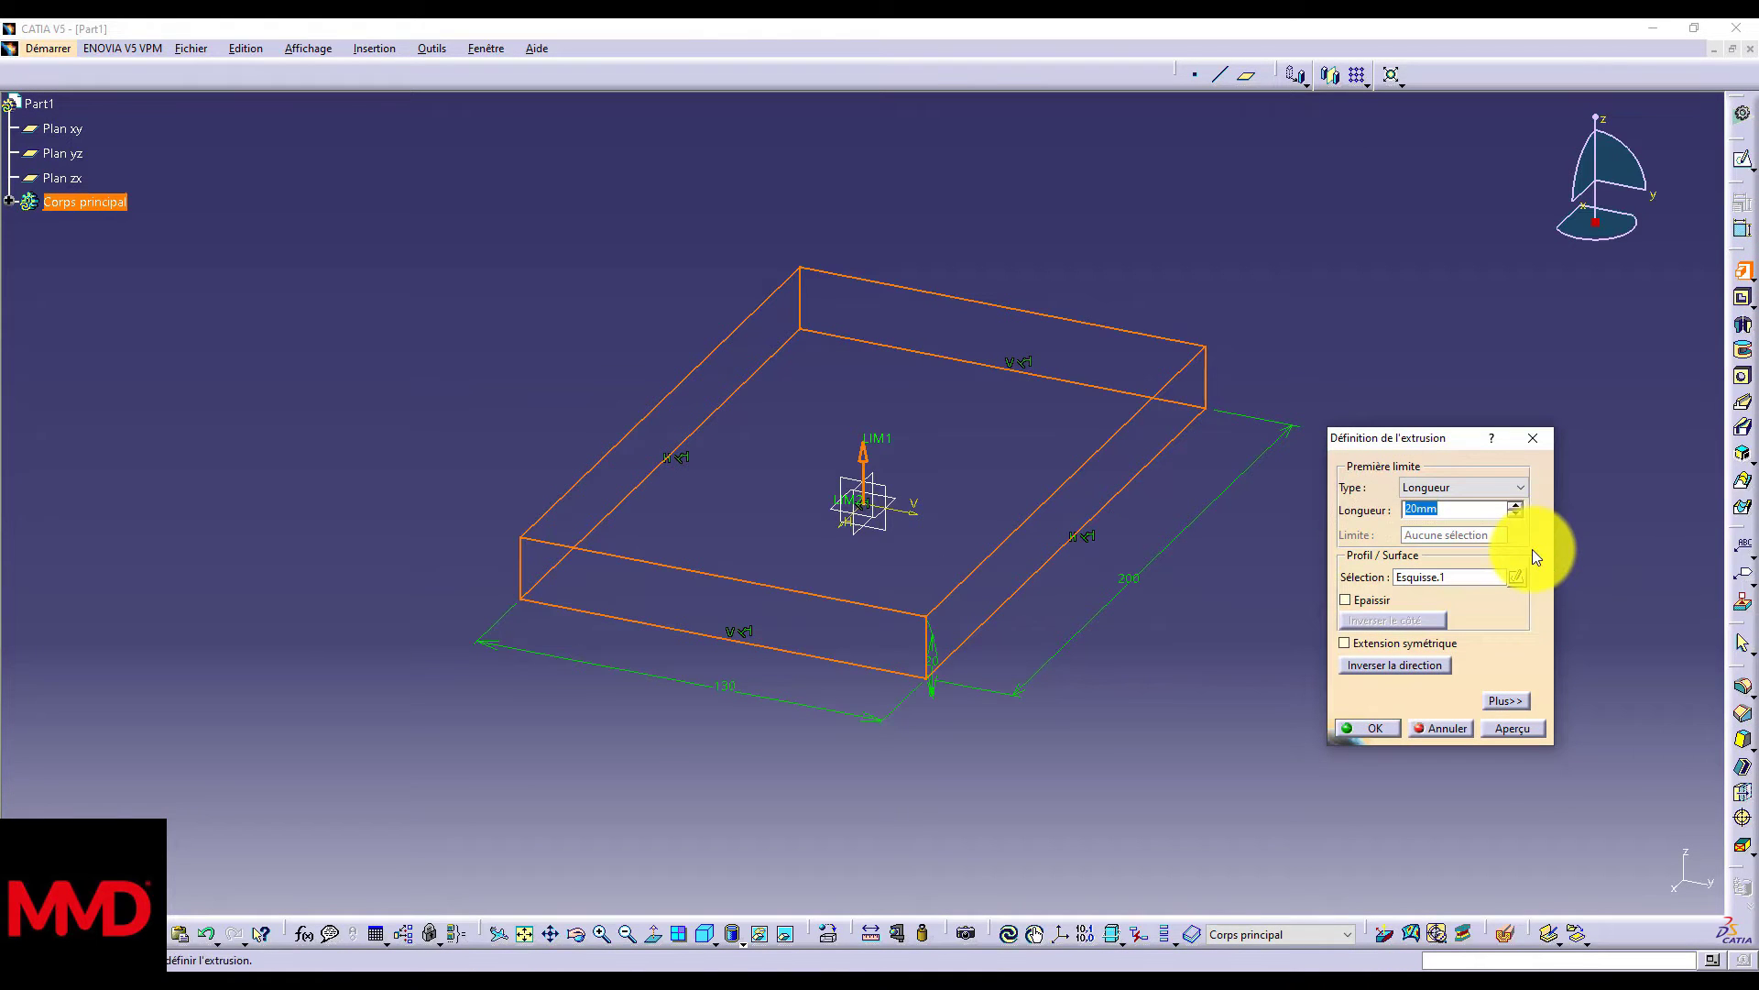
text(70)
click(1508, 728)
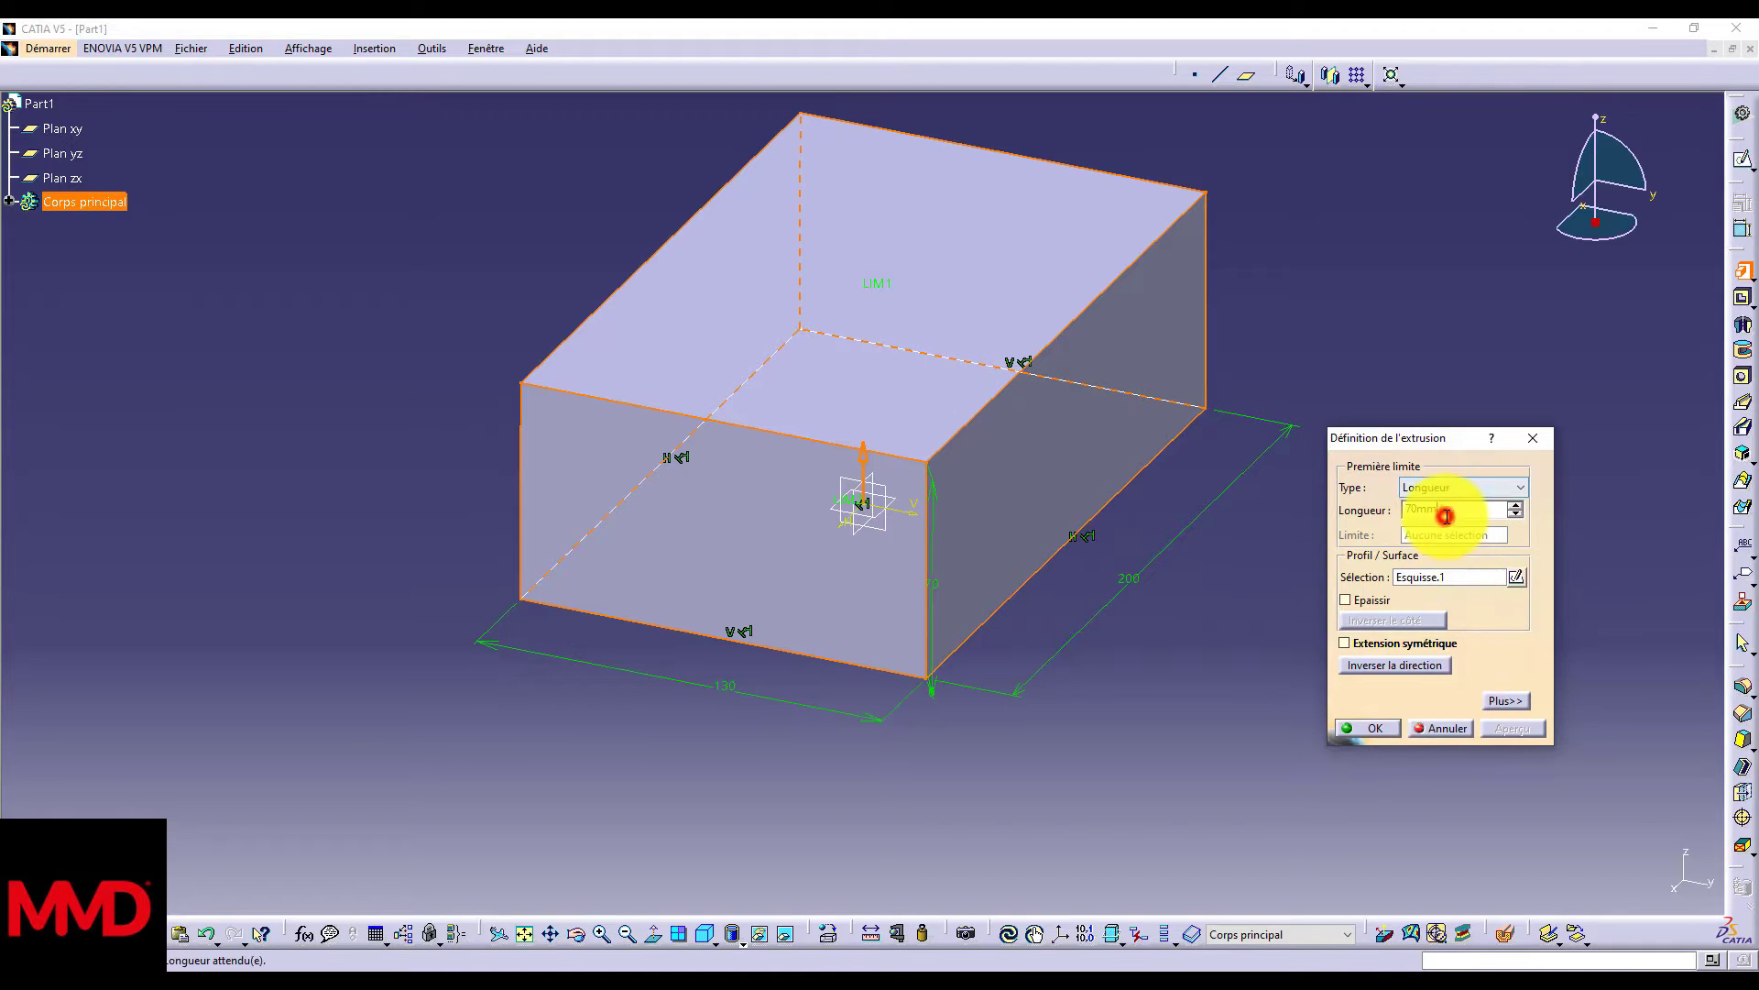
click(1357, 728)
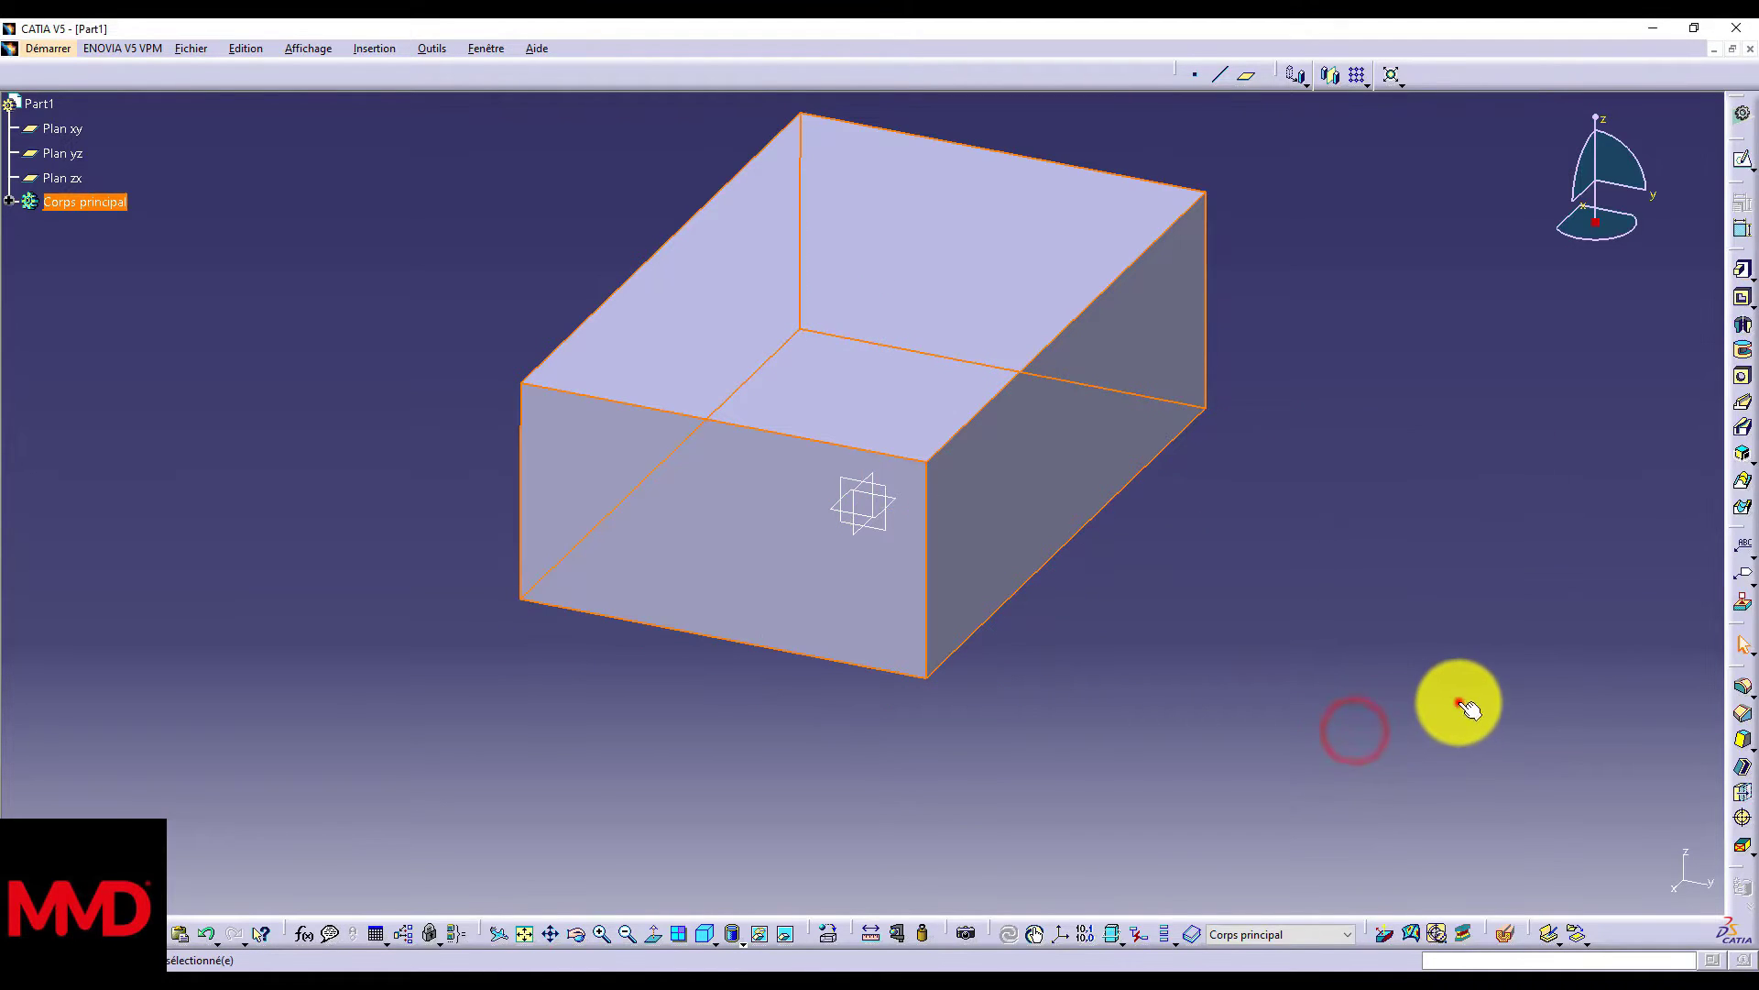
click(1461, 703)
Step: Start a new sketch on the yz plane through the middle of the block
click(754, 548)
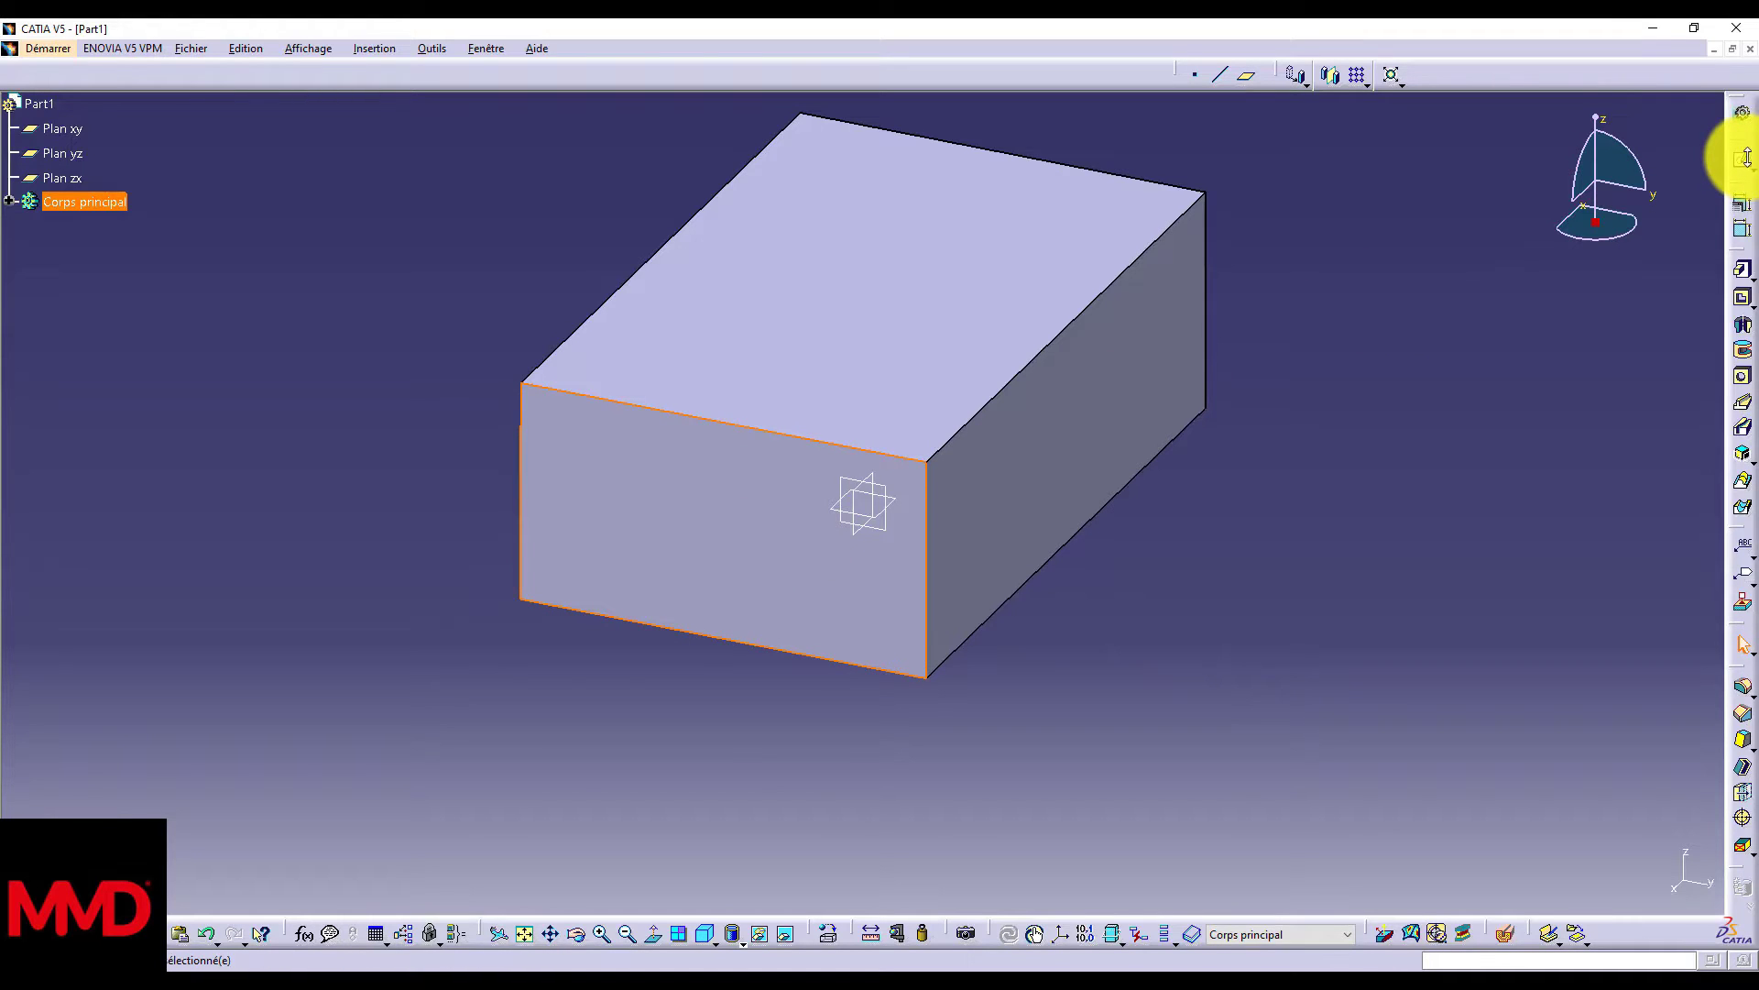
click(1273, 624)
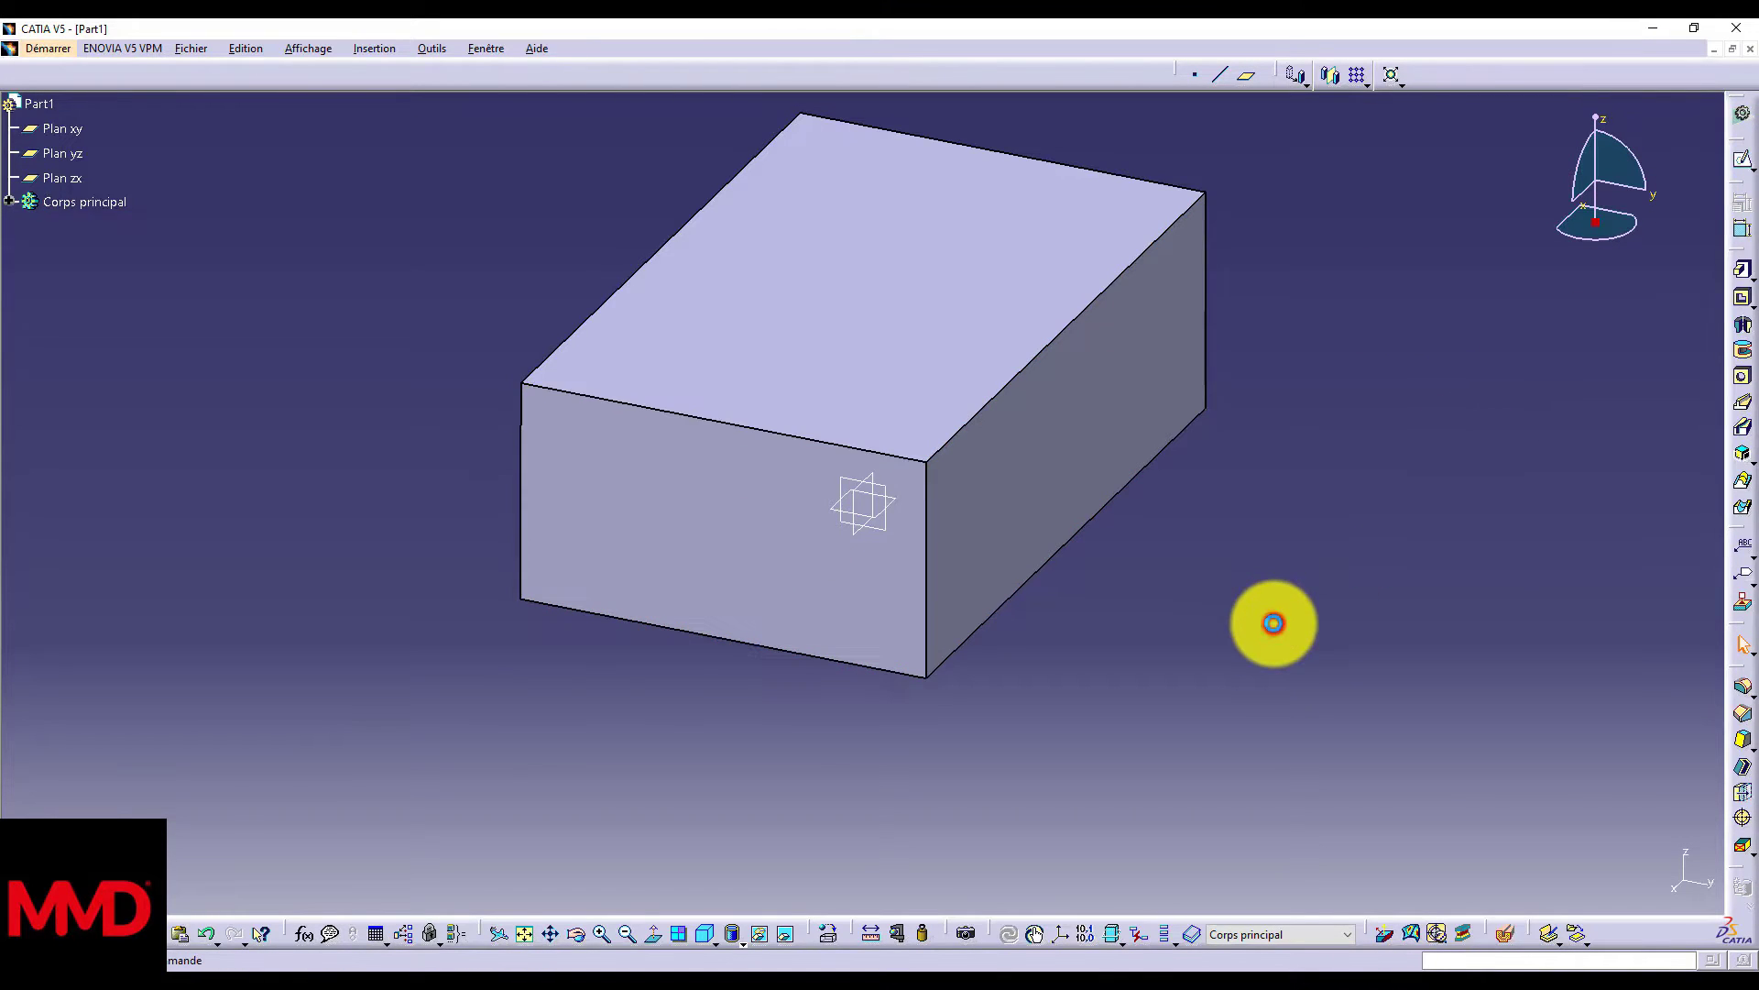
click(886, 520)
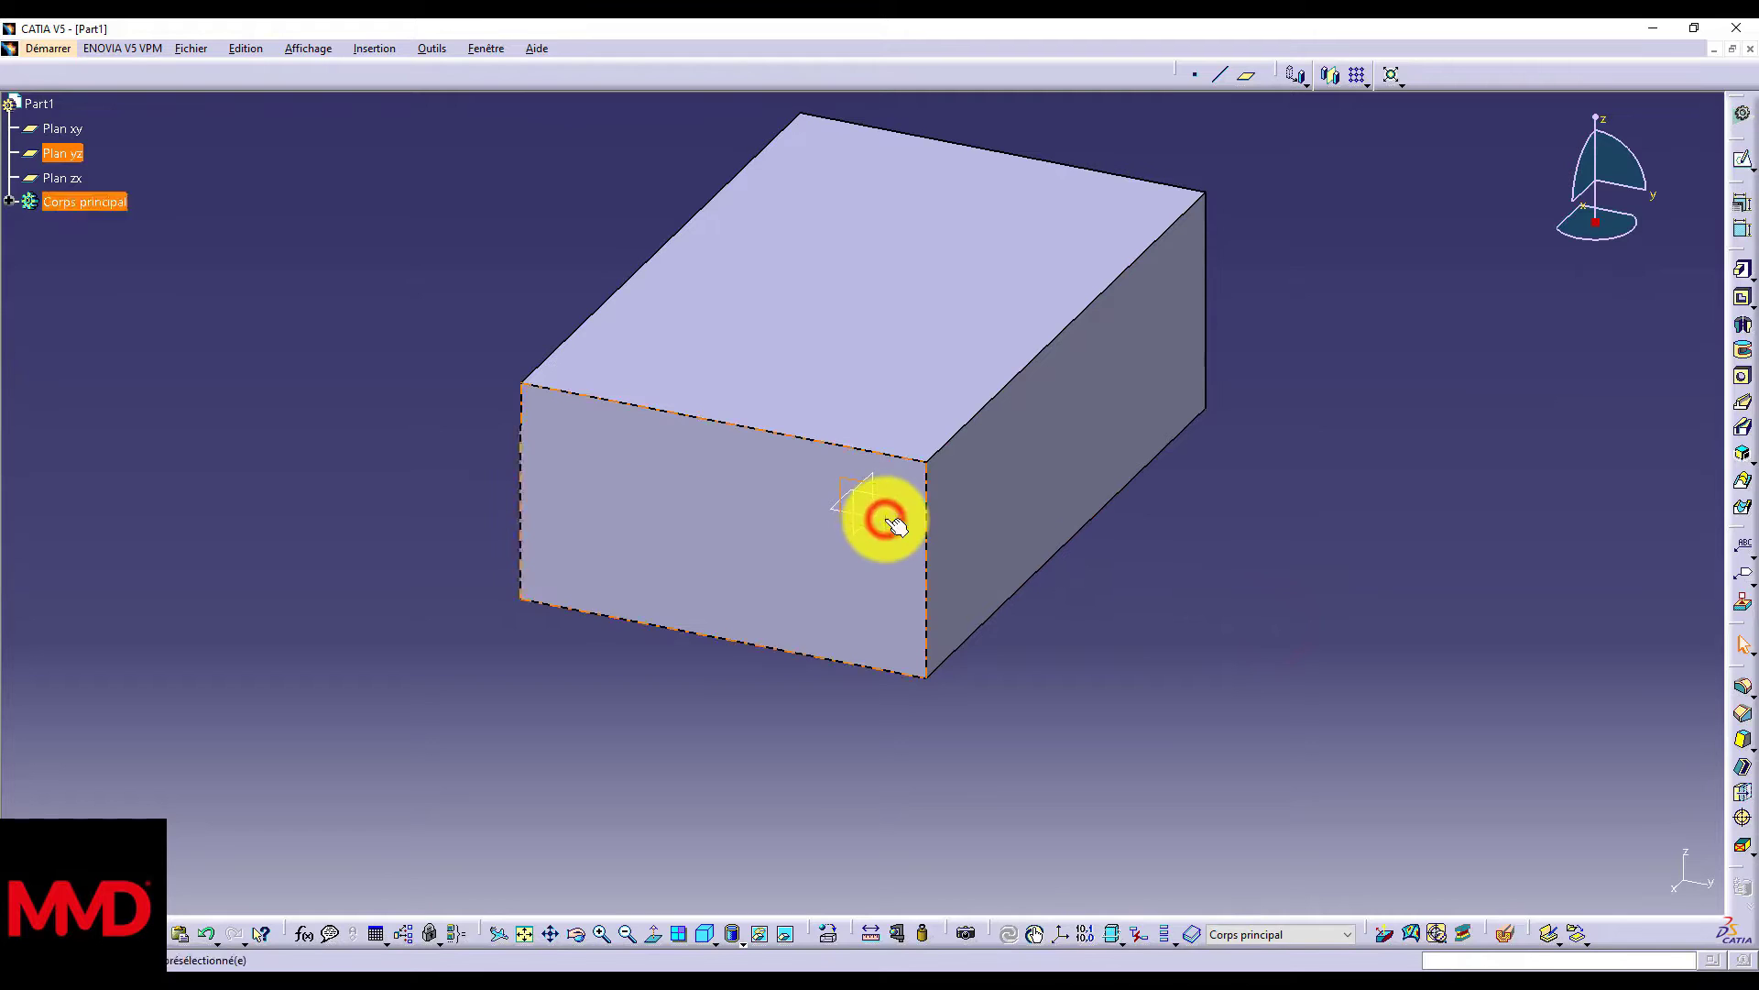
click(575, 933)
drag(1085, 727, 636, 565)
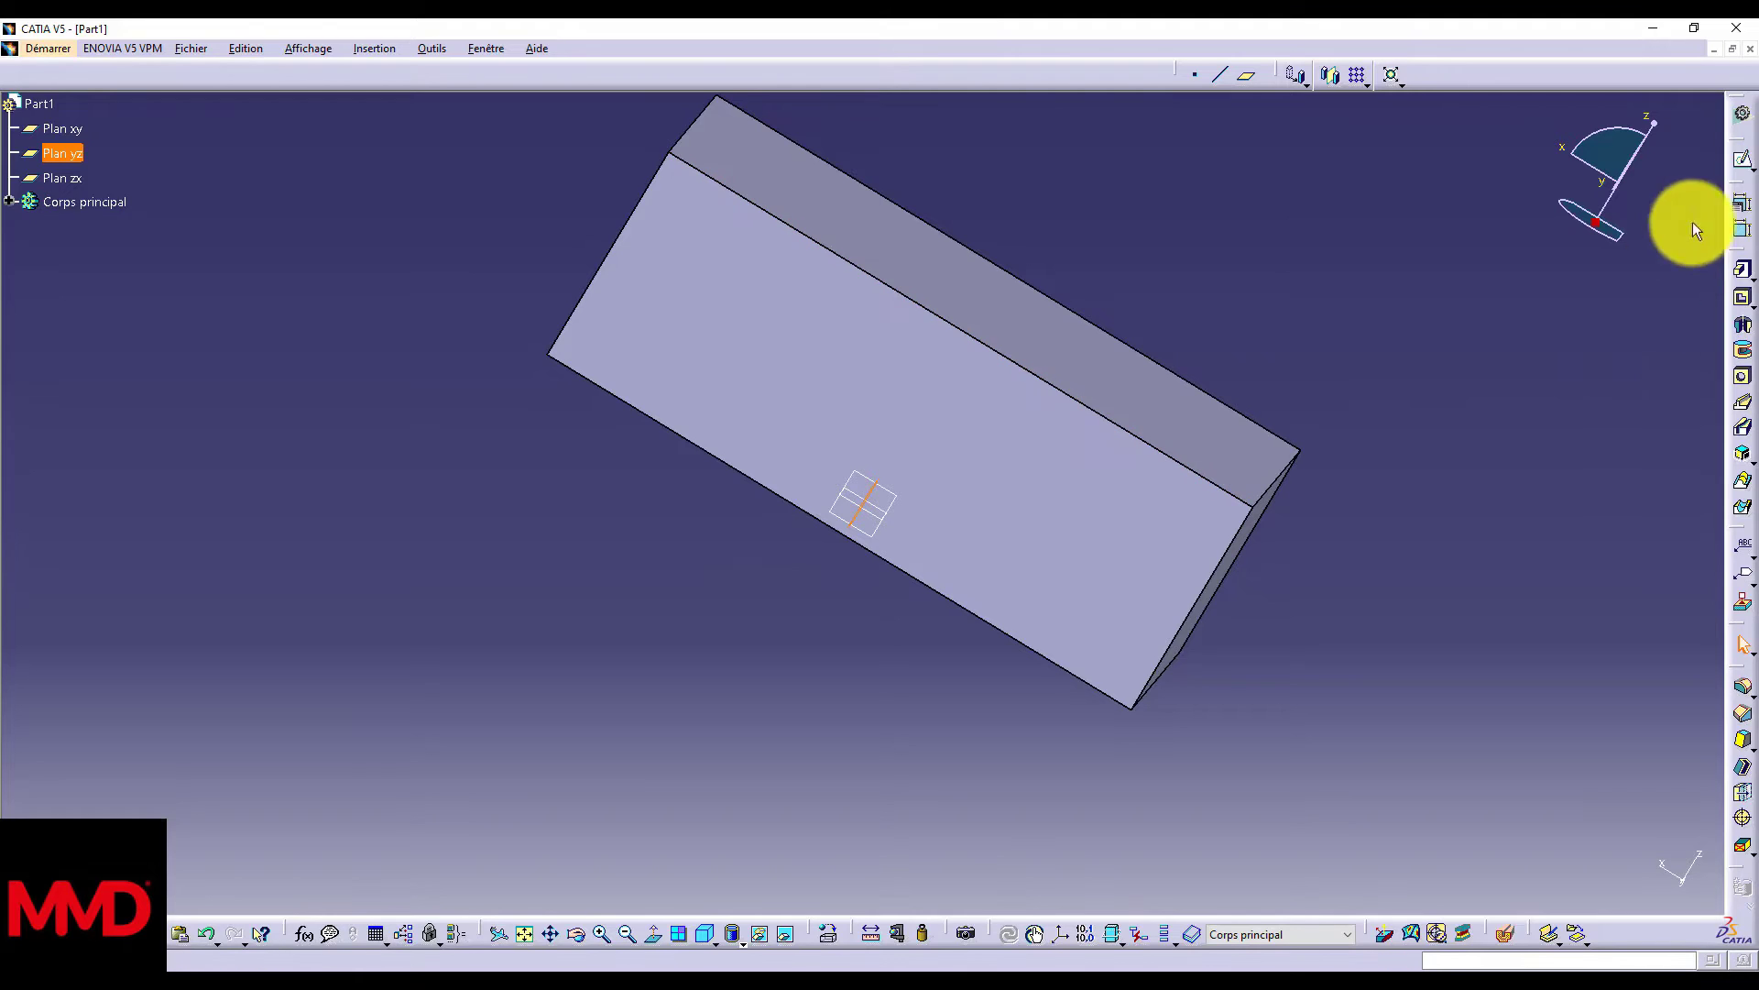
click(1740, 165)
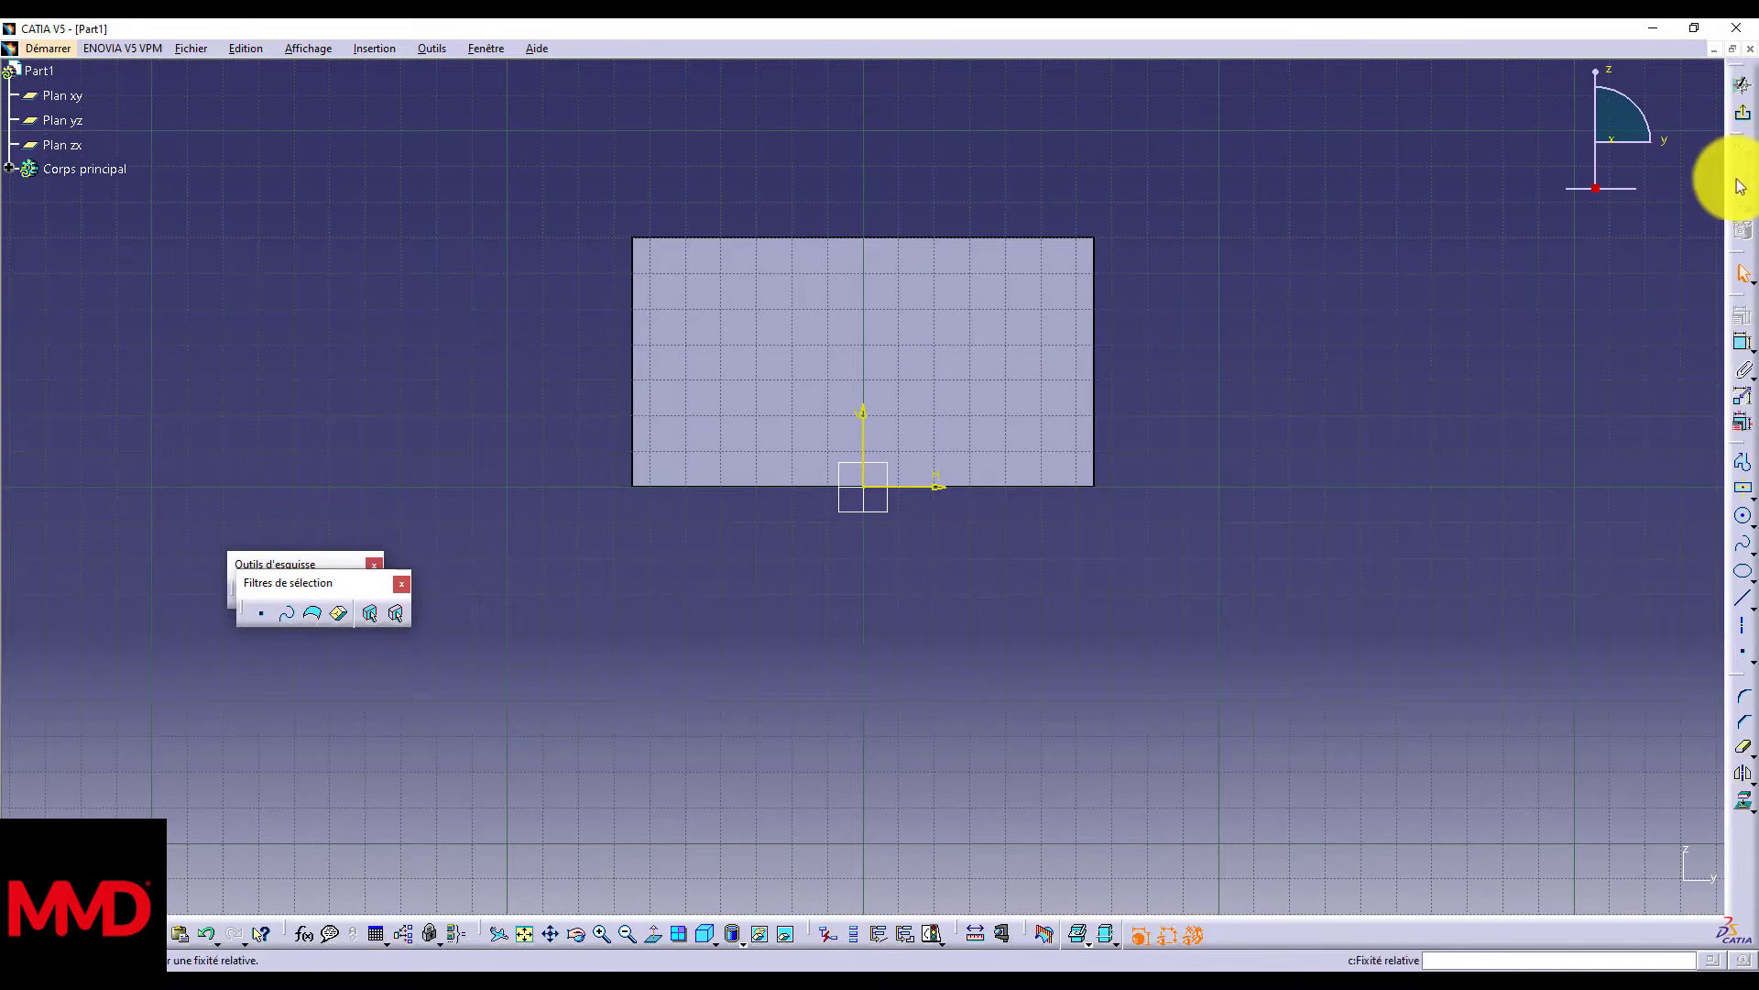
Step: Sketch an open stepped profile of five horizontal segments joined by four sloping ones, descending from the block's upper-left area to the vertical axis
click(1744, 478)
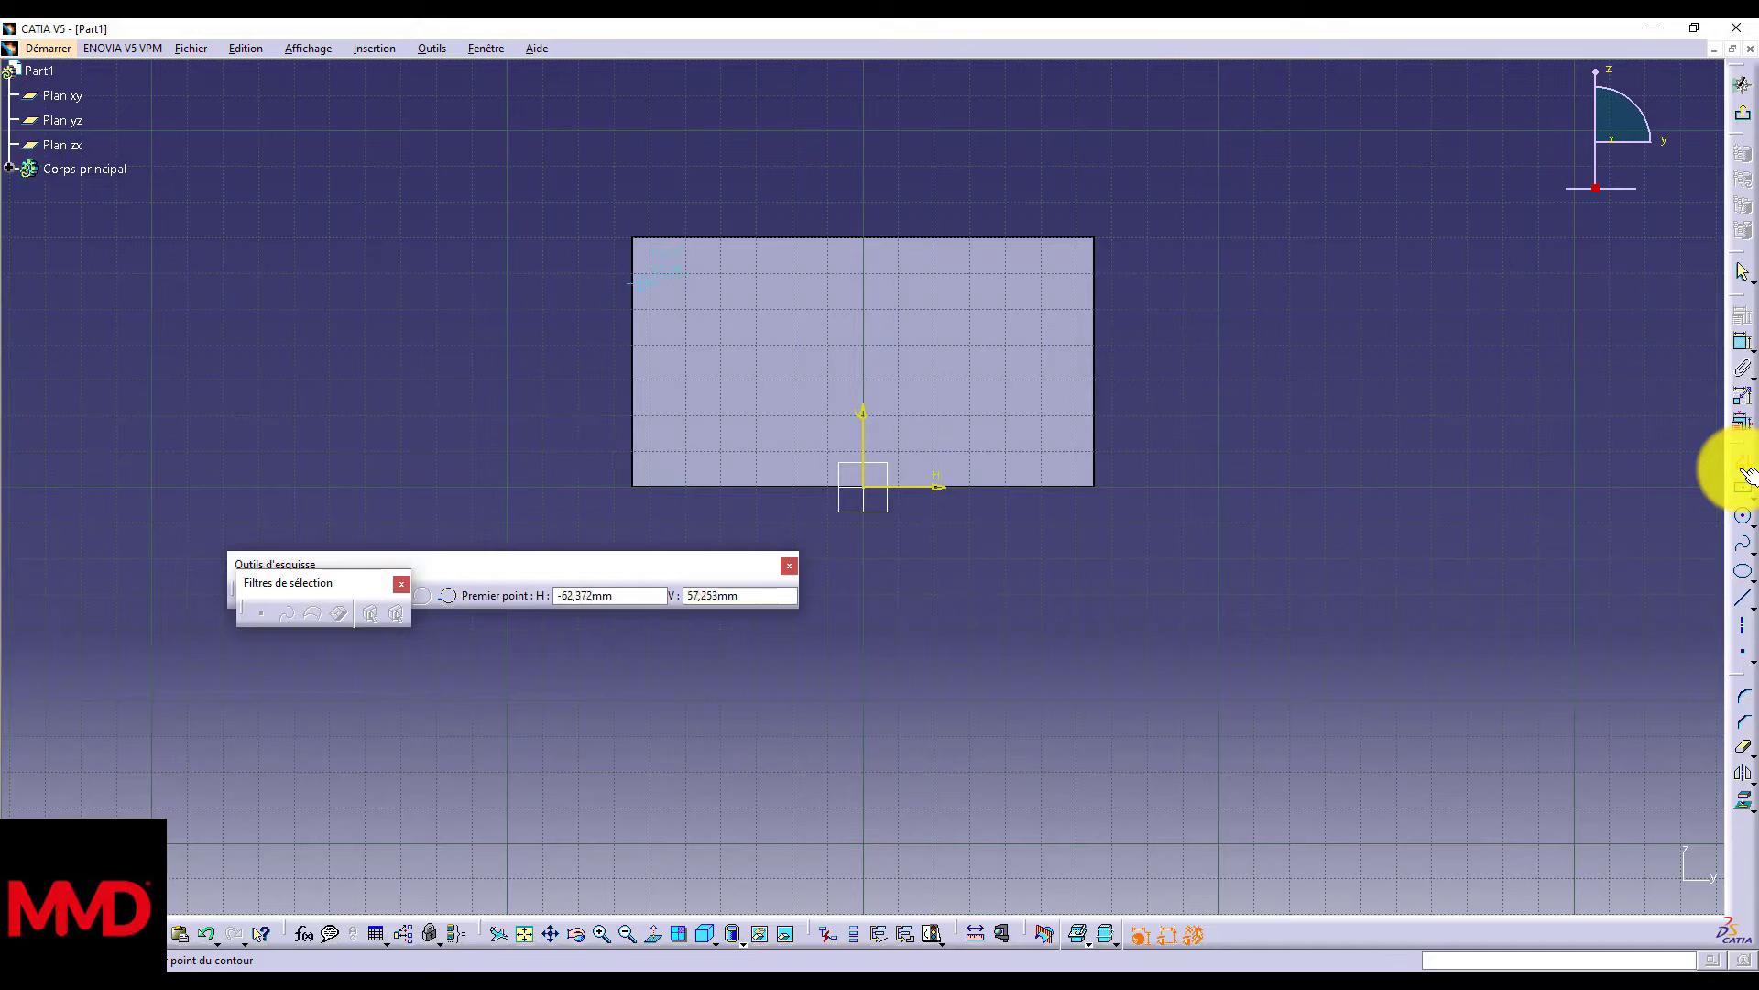
click(600, 933)
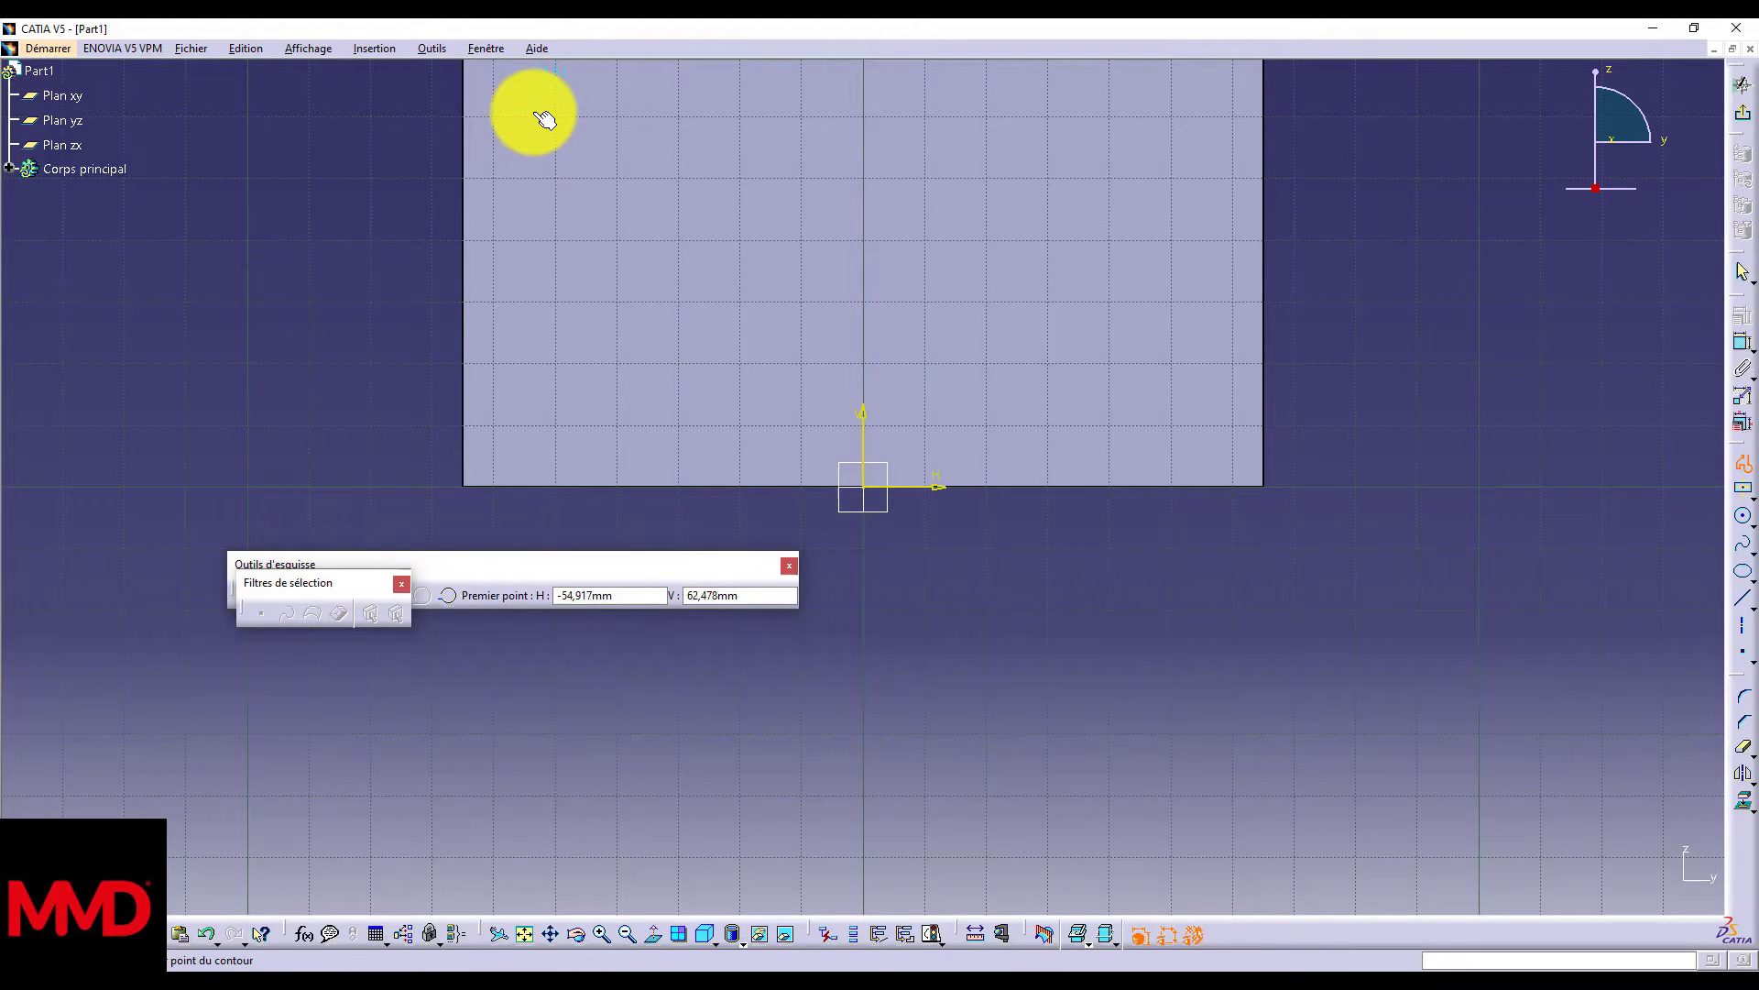
click(520, 82)
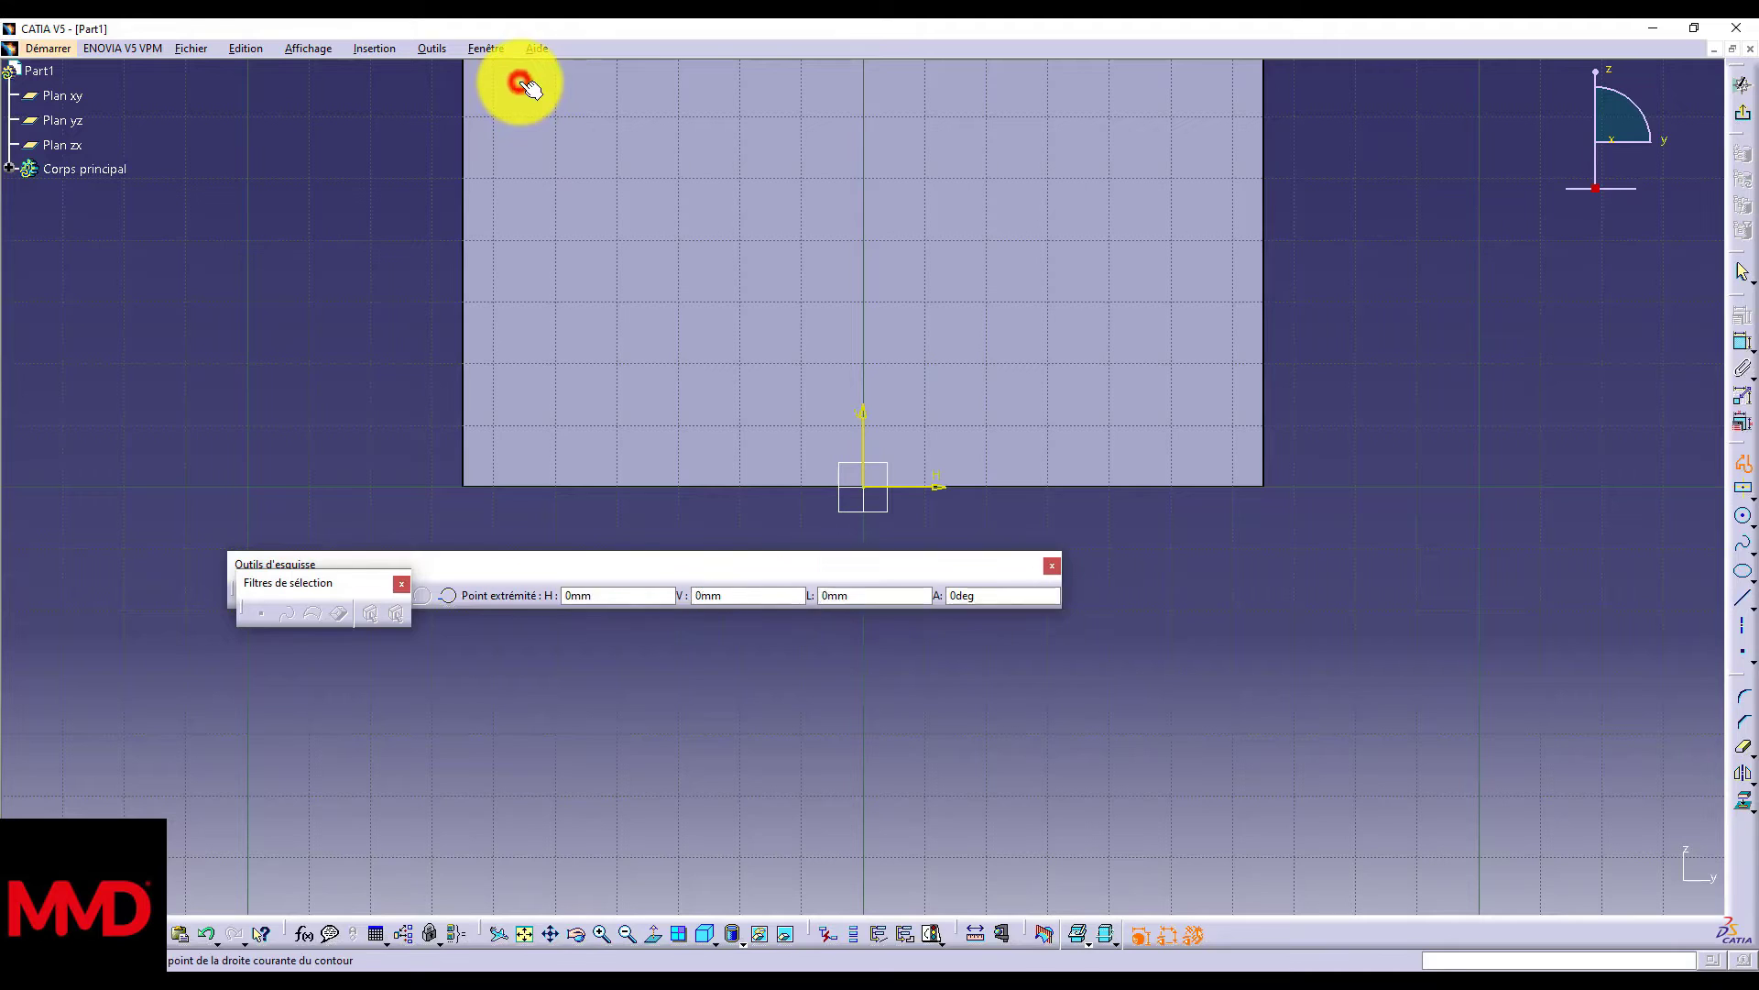
click(593, 82)
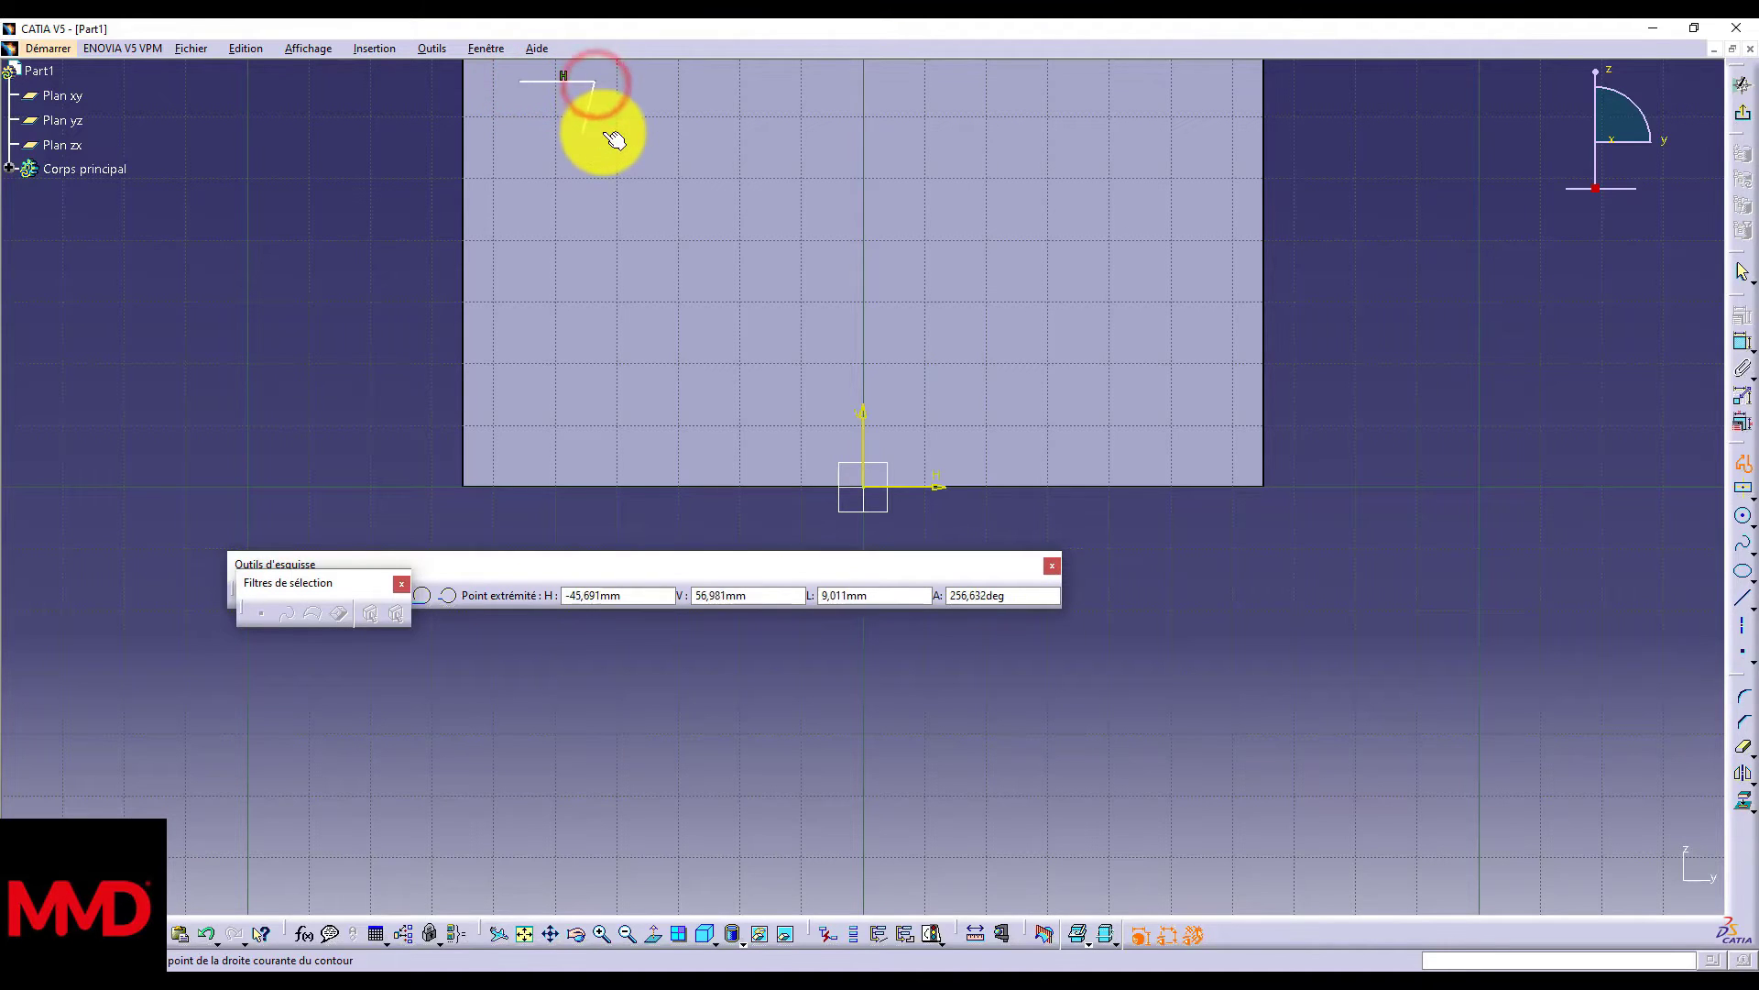
click(600, 131)
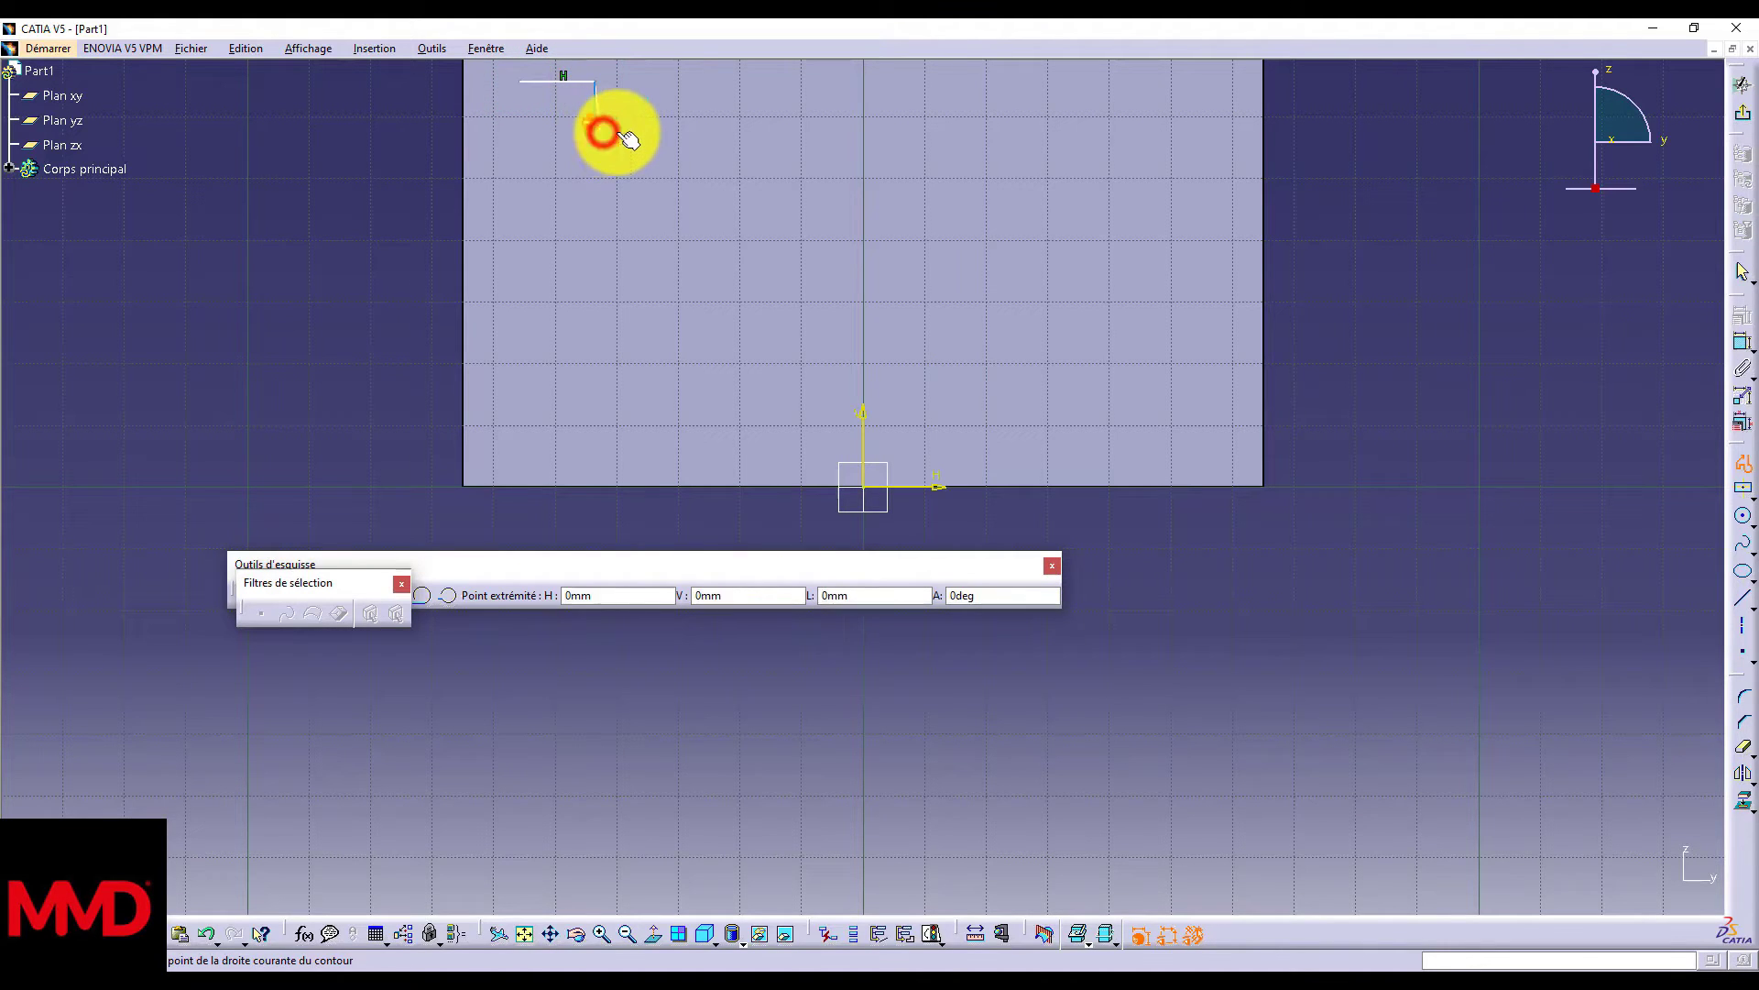
click(680, 131)
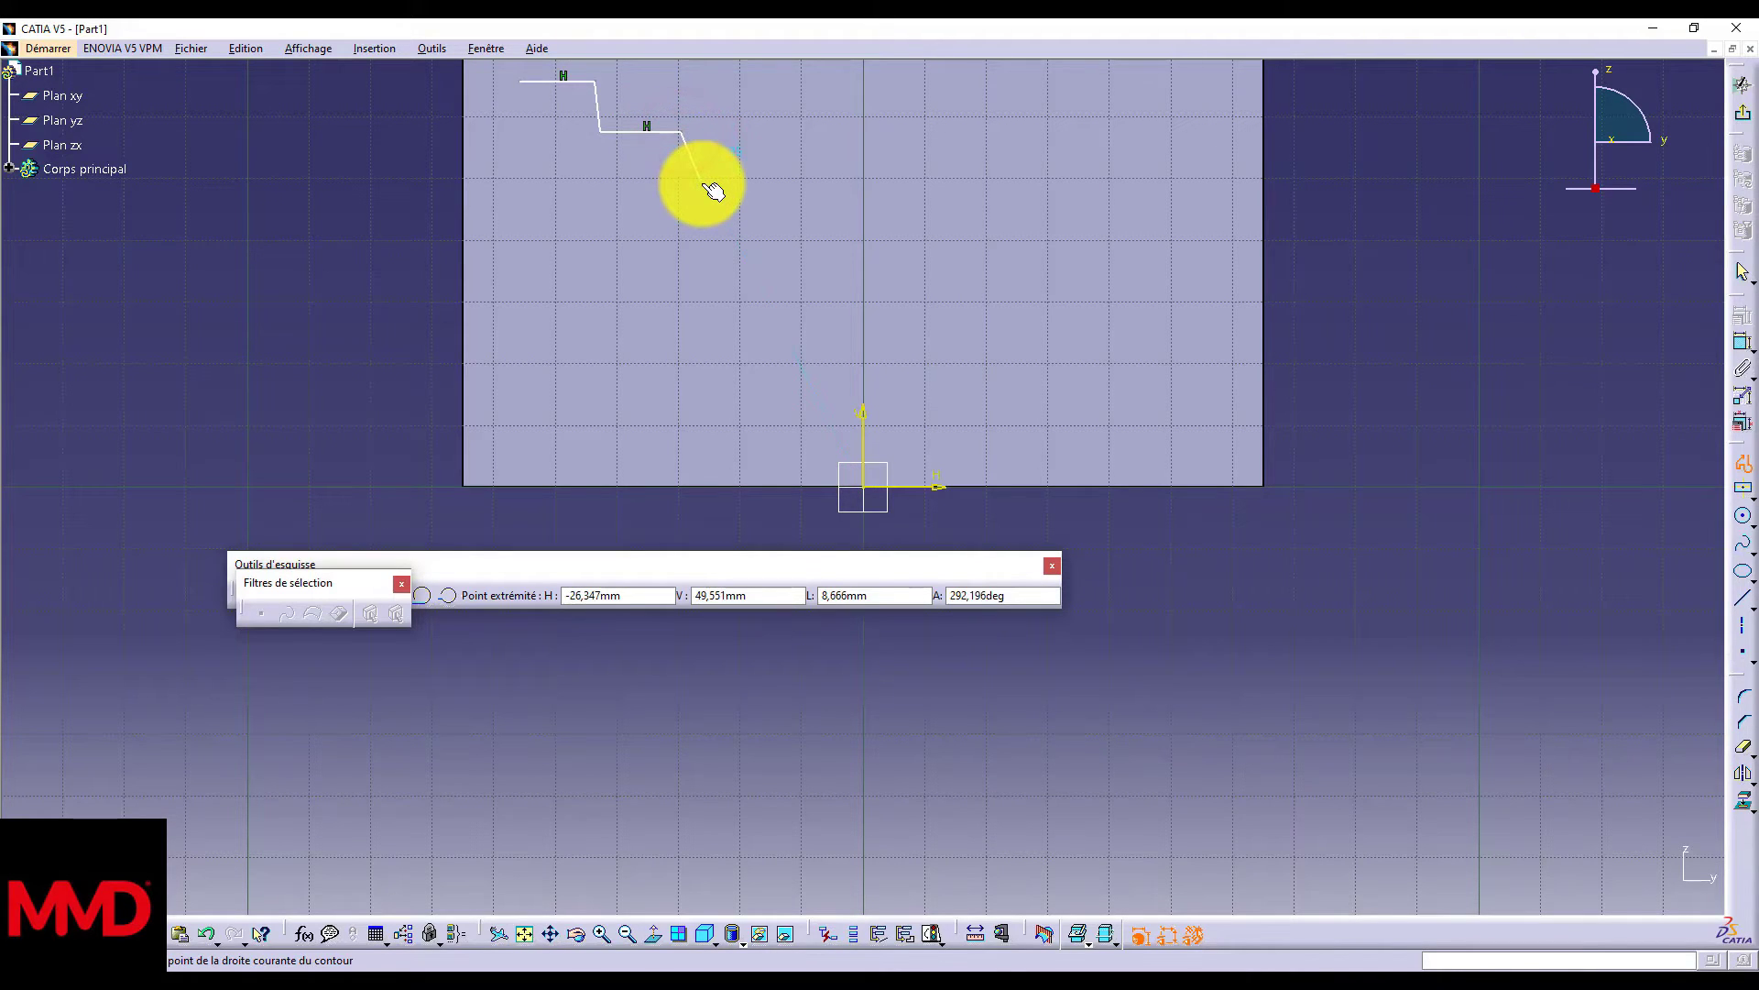
click(701, 181)
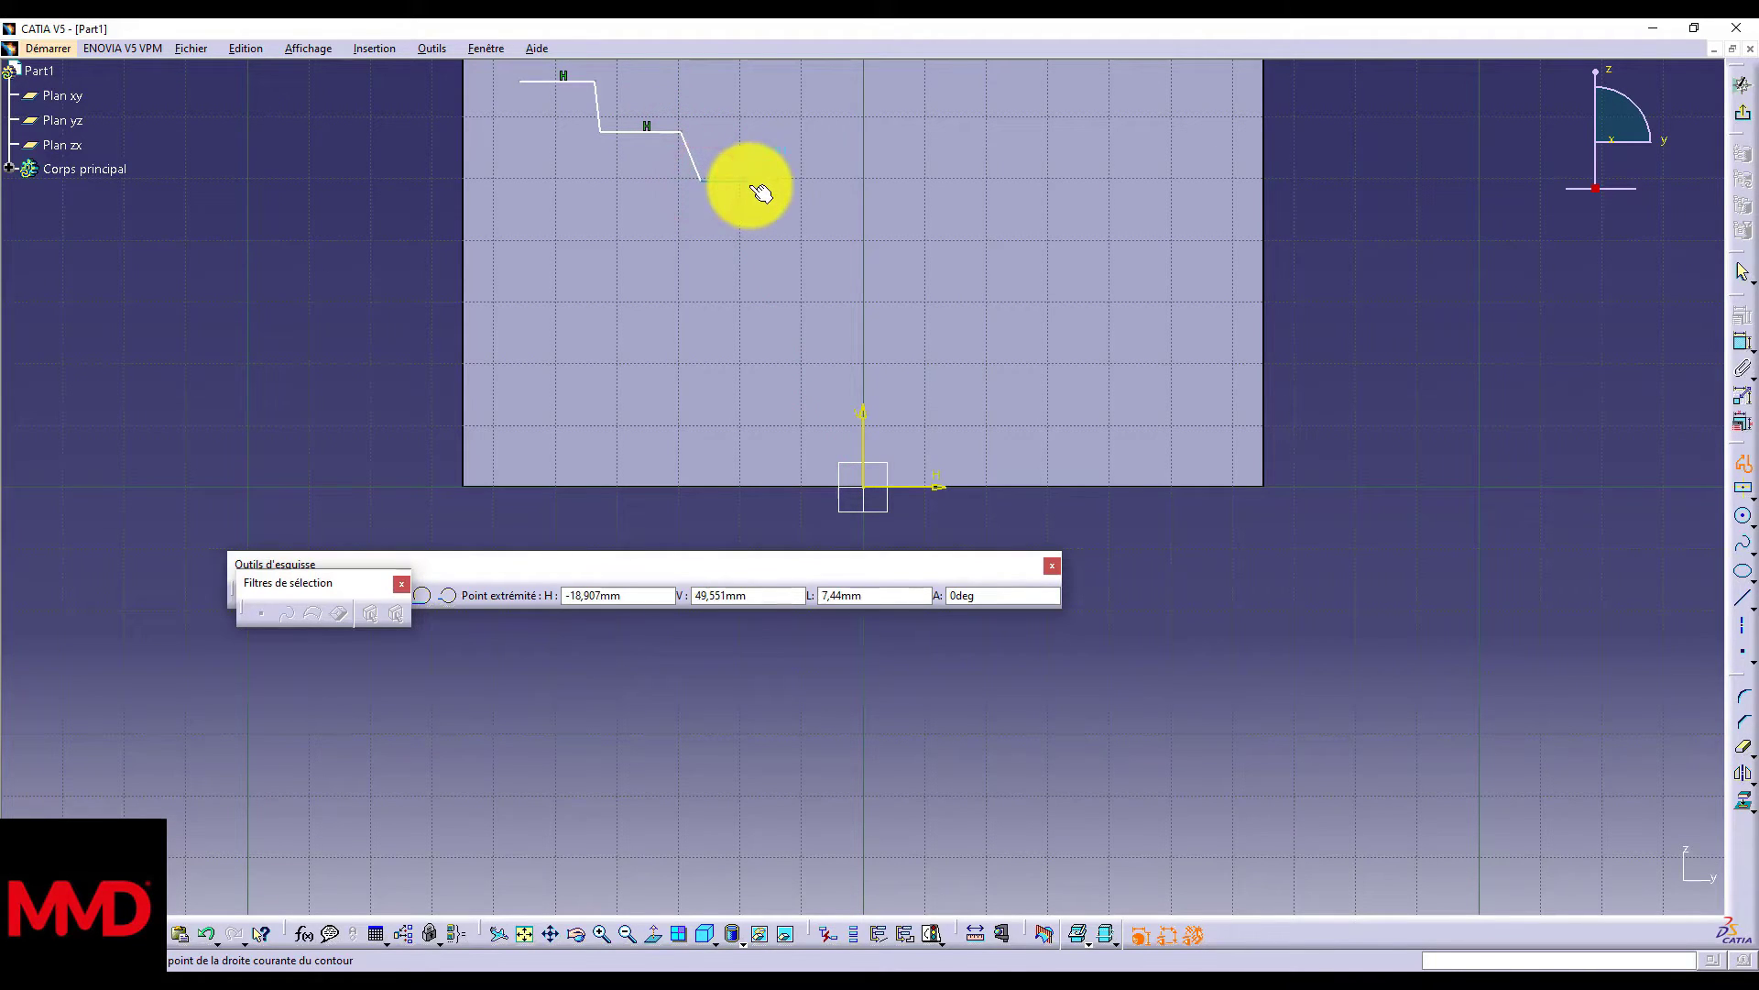
click(747, 181)
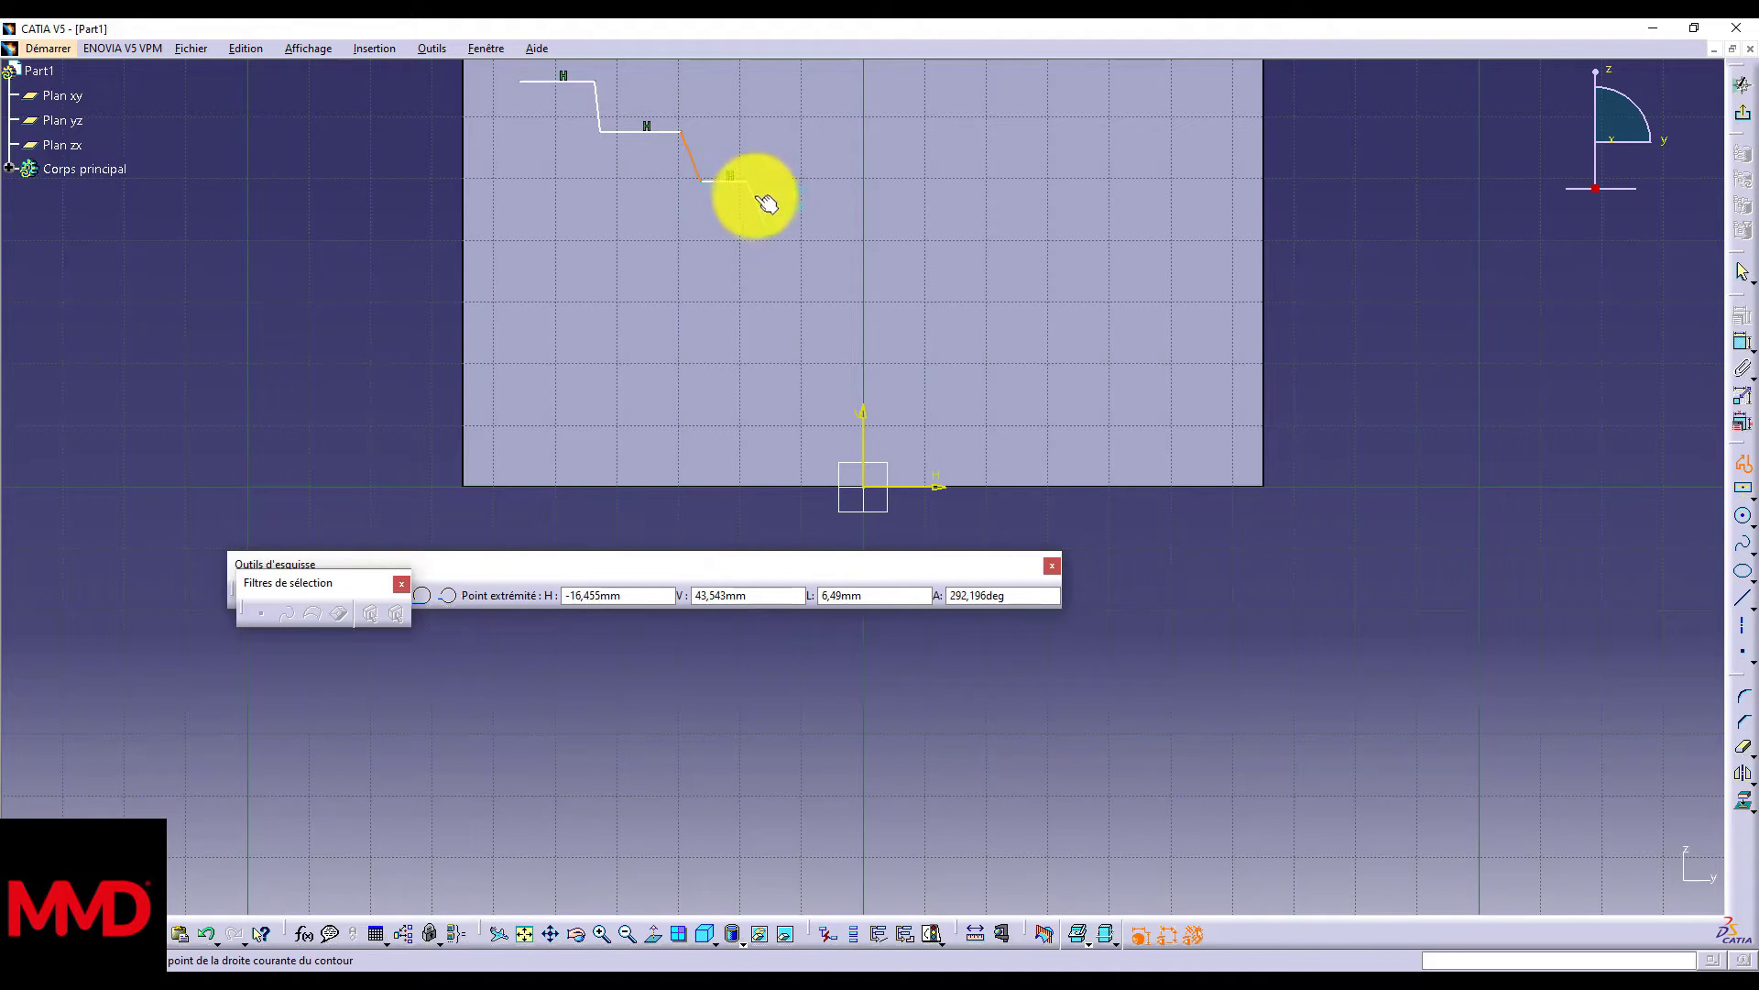
click(774, 232)
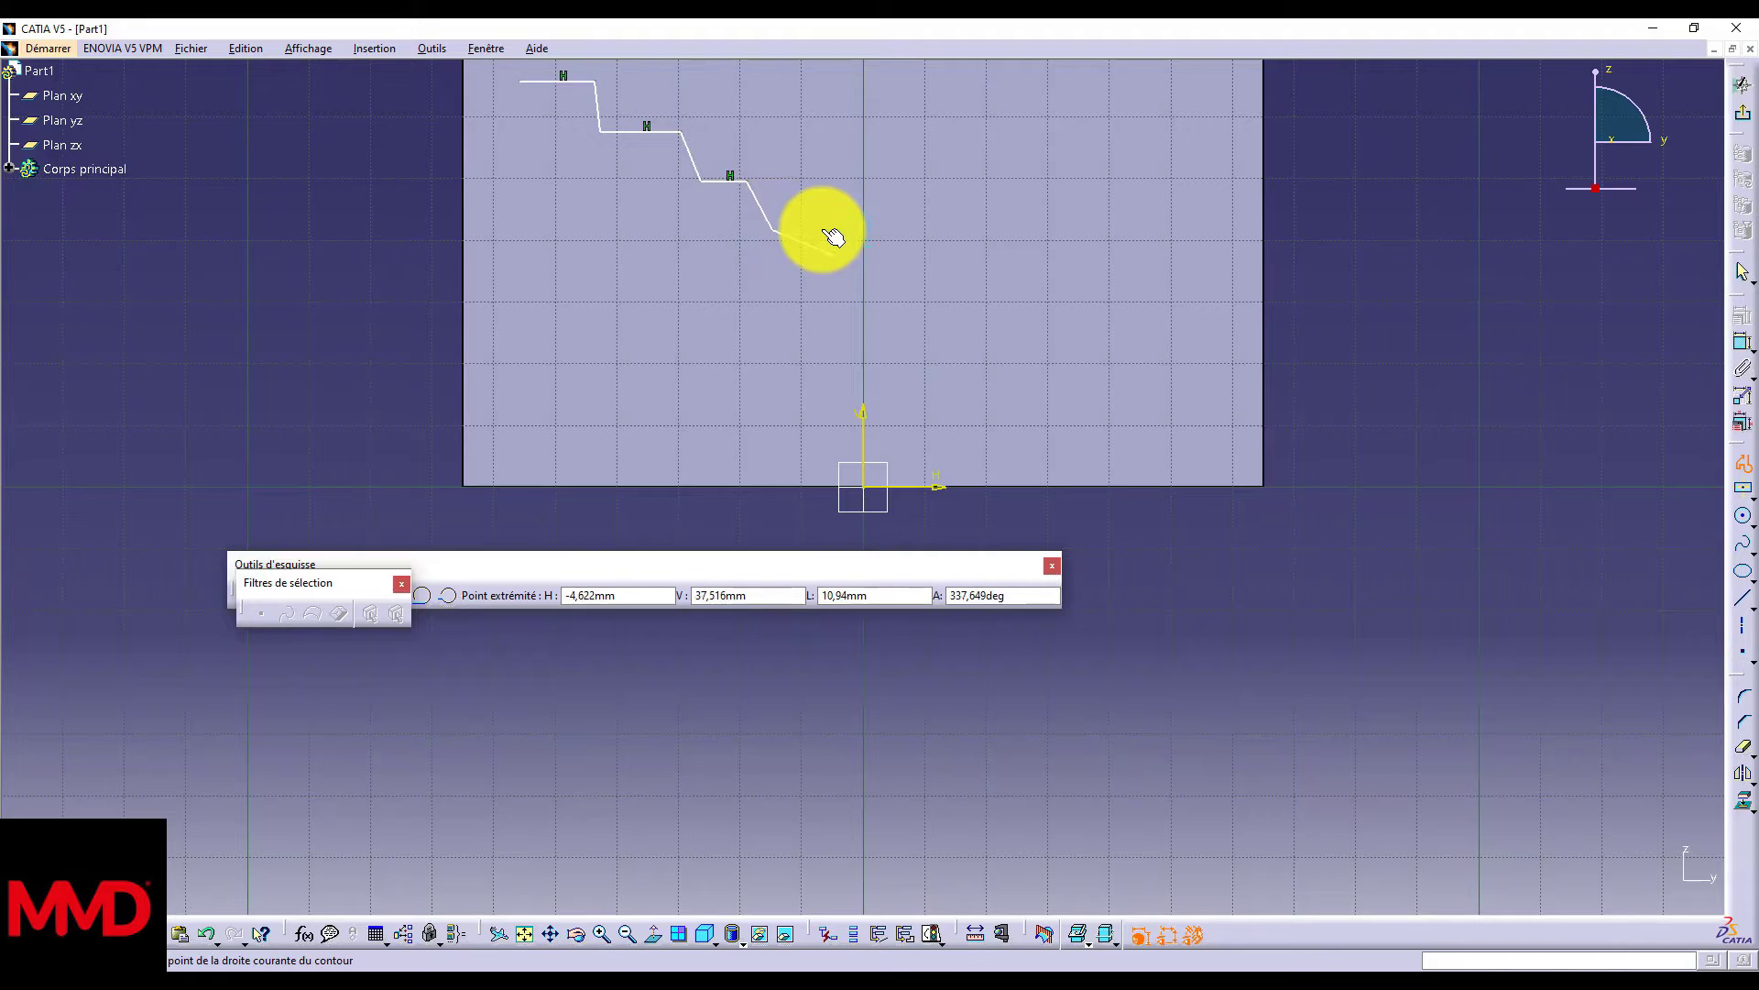
click(823, 230)
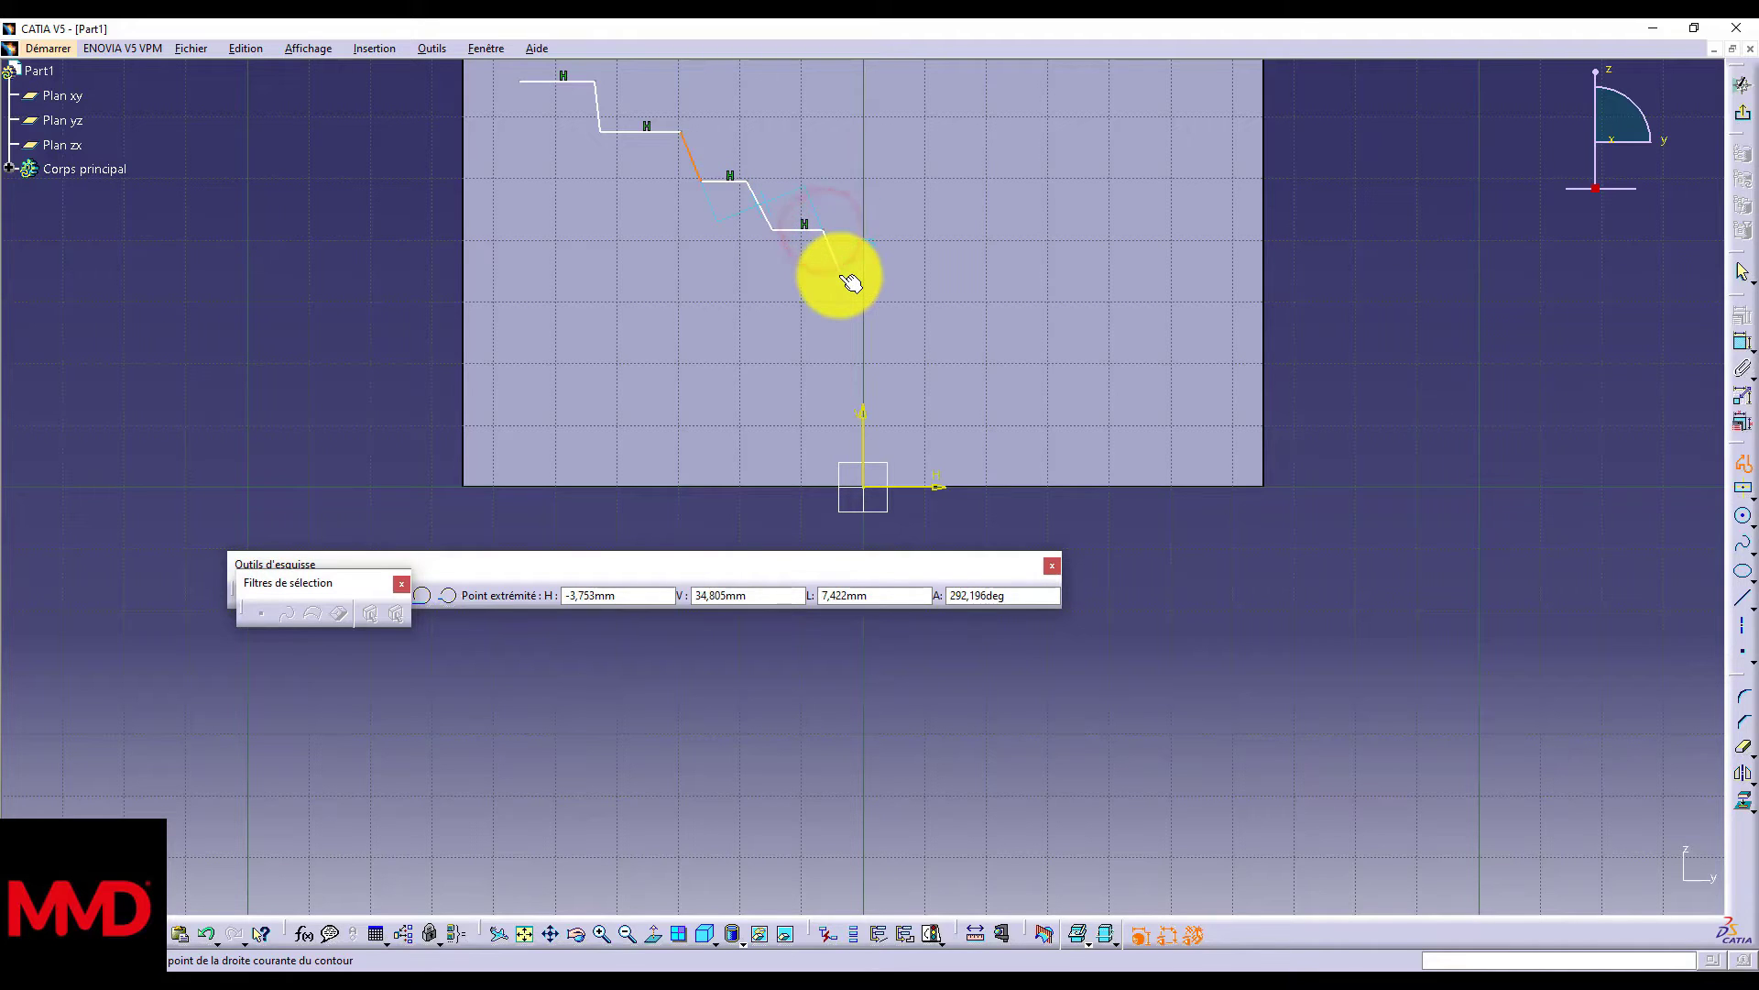
click(858, 268)
right_click(891, 287)
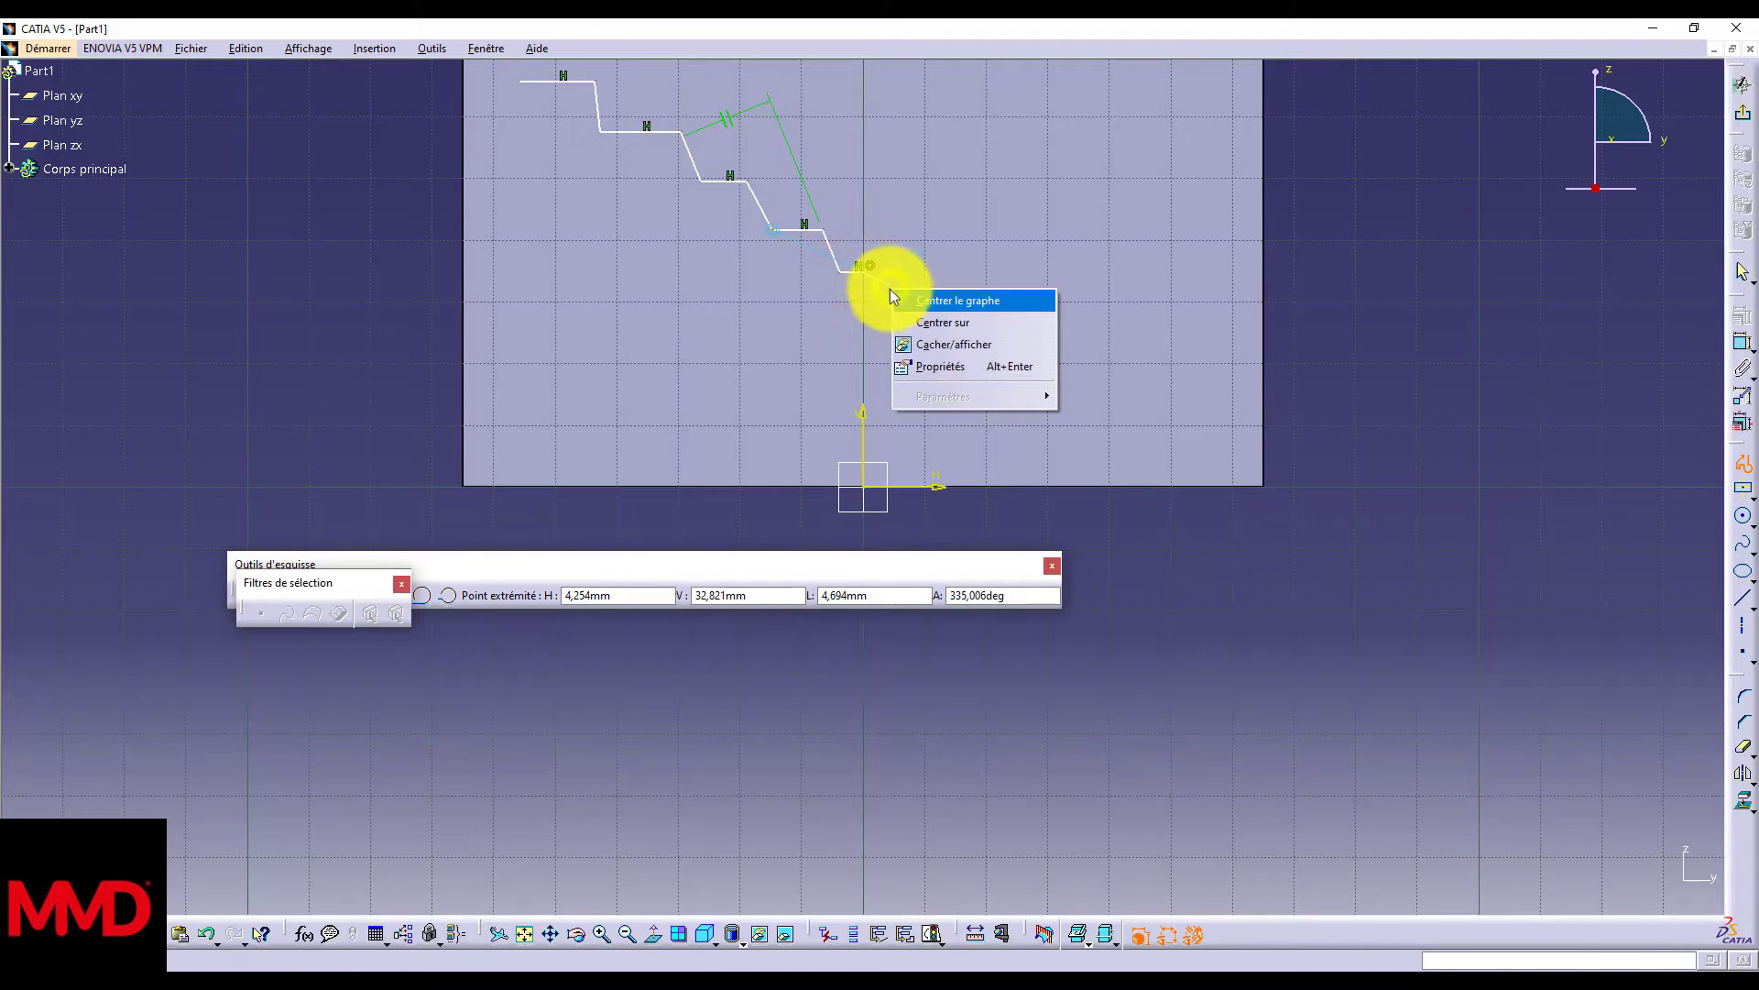
click(838, 369)
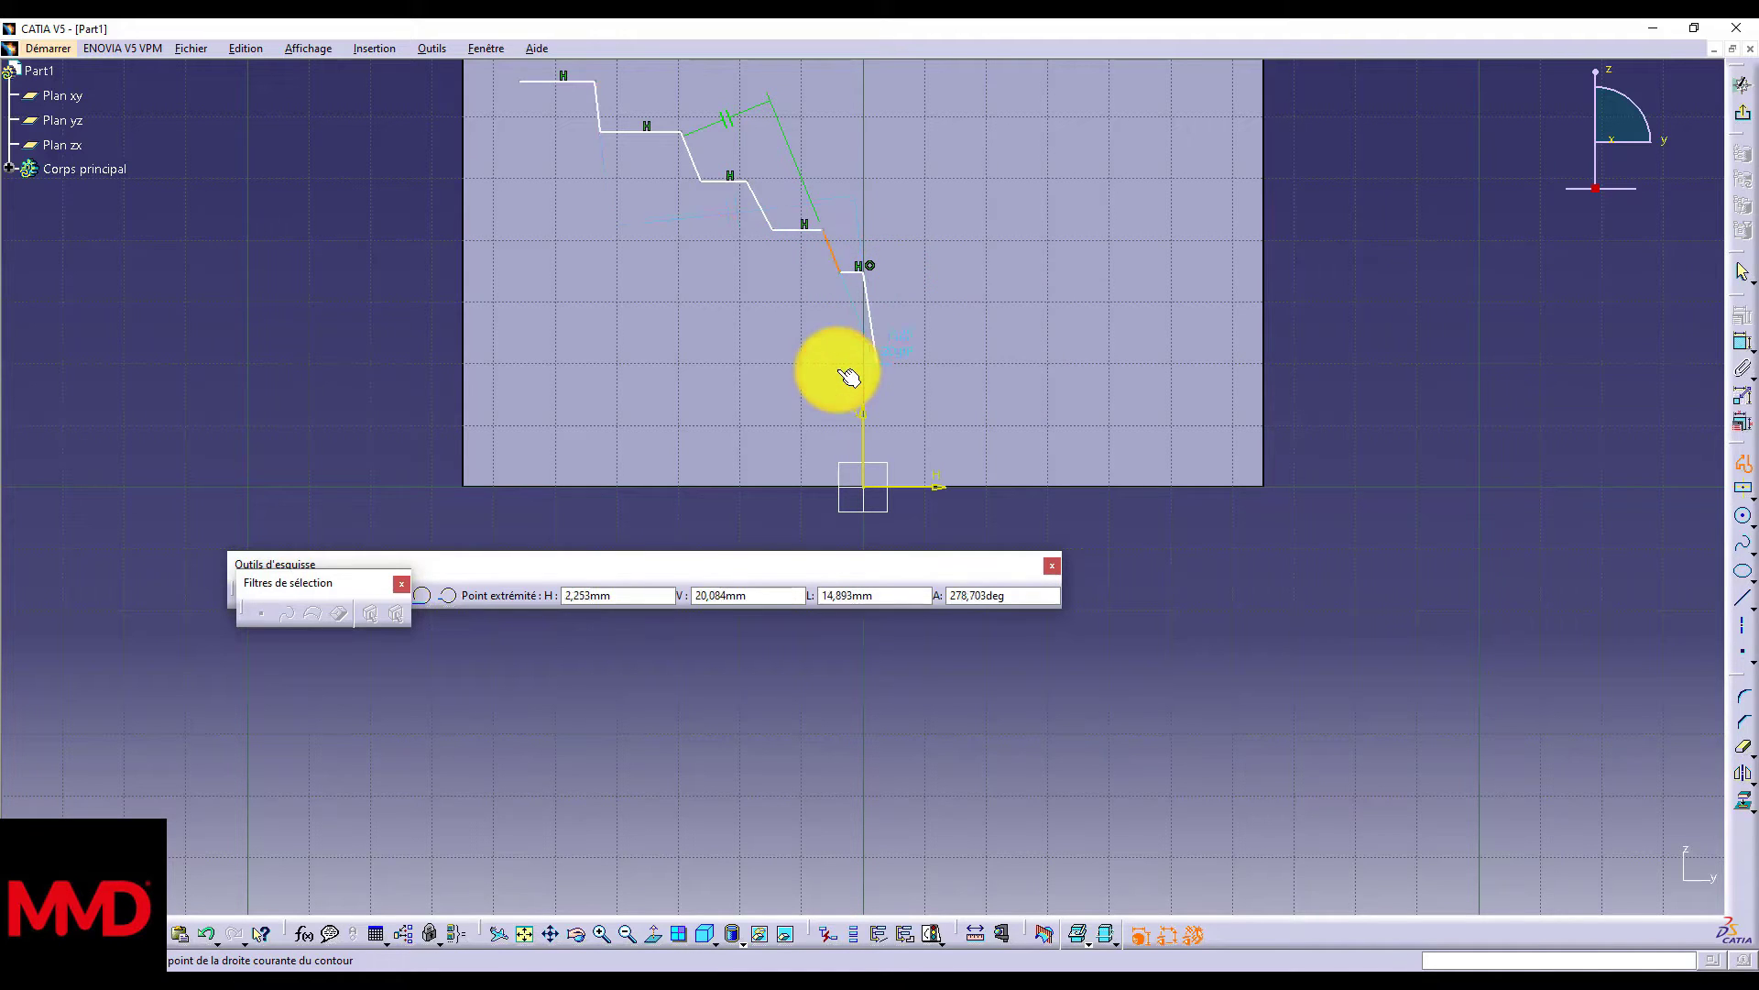
double_click(860, 271)
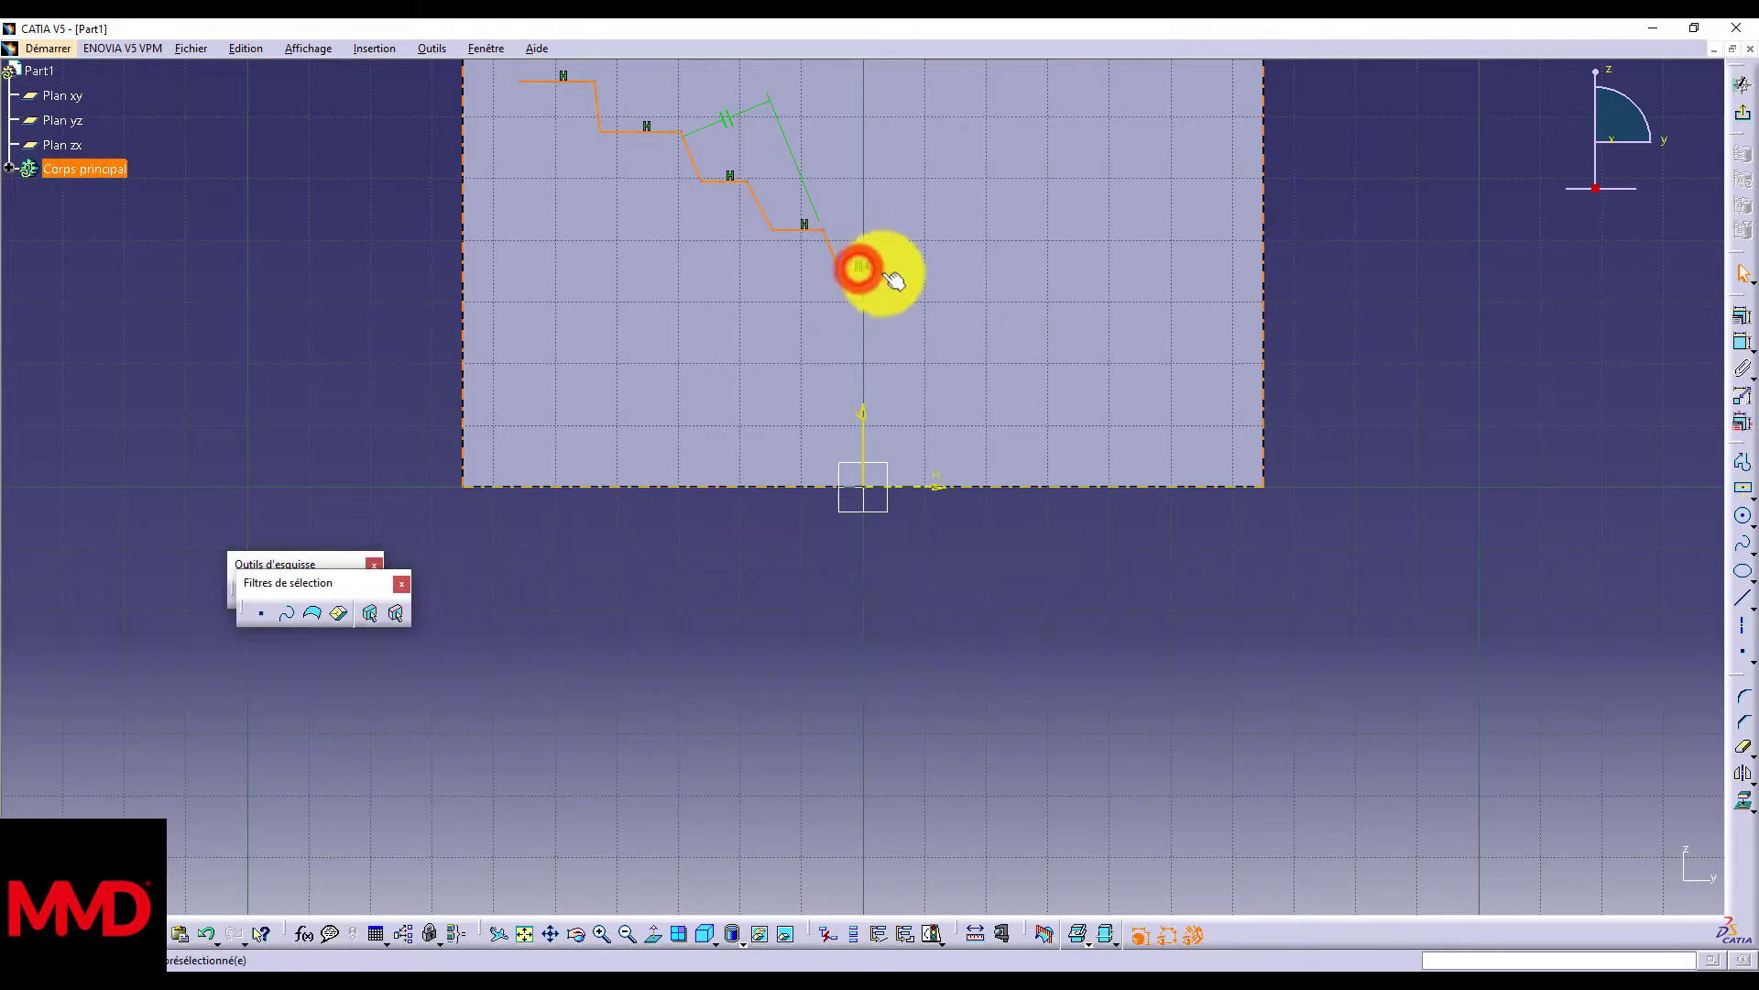
click(1523, 388)
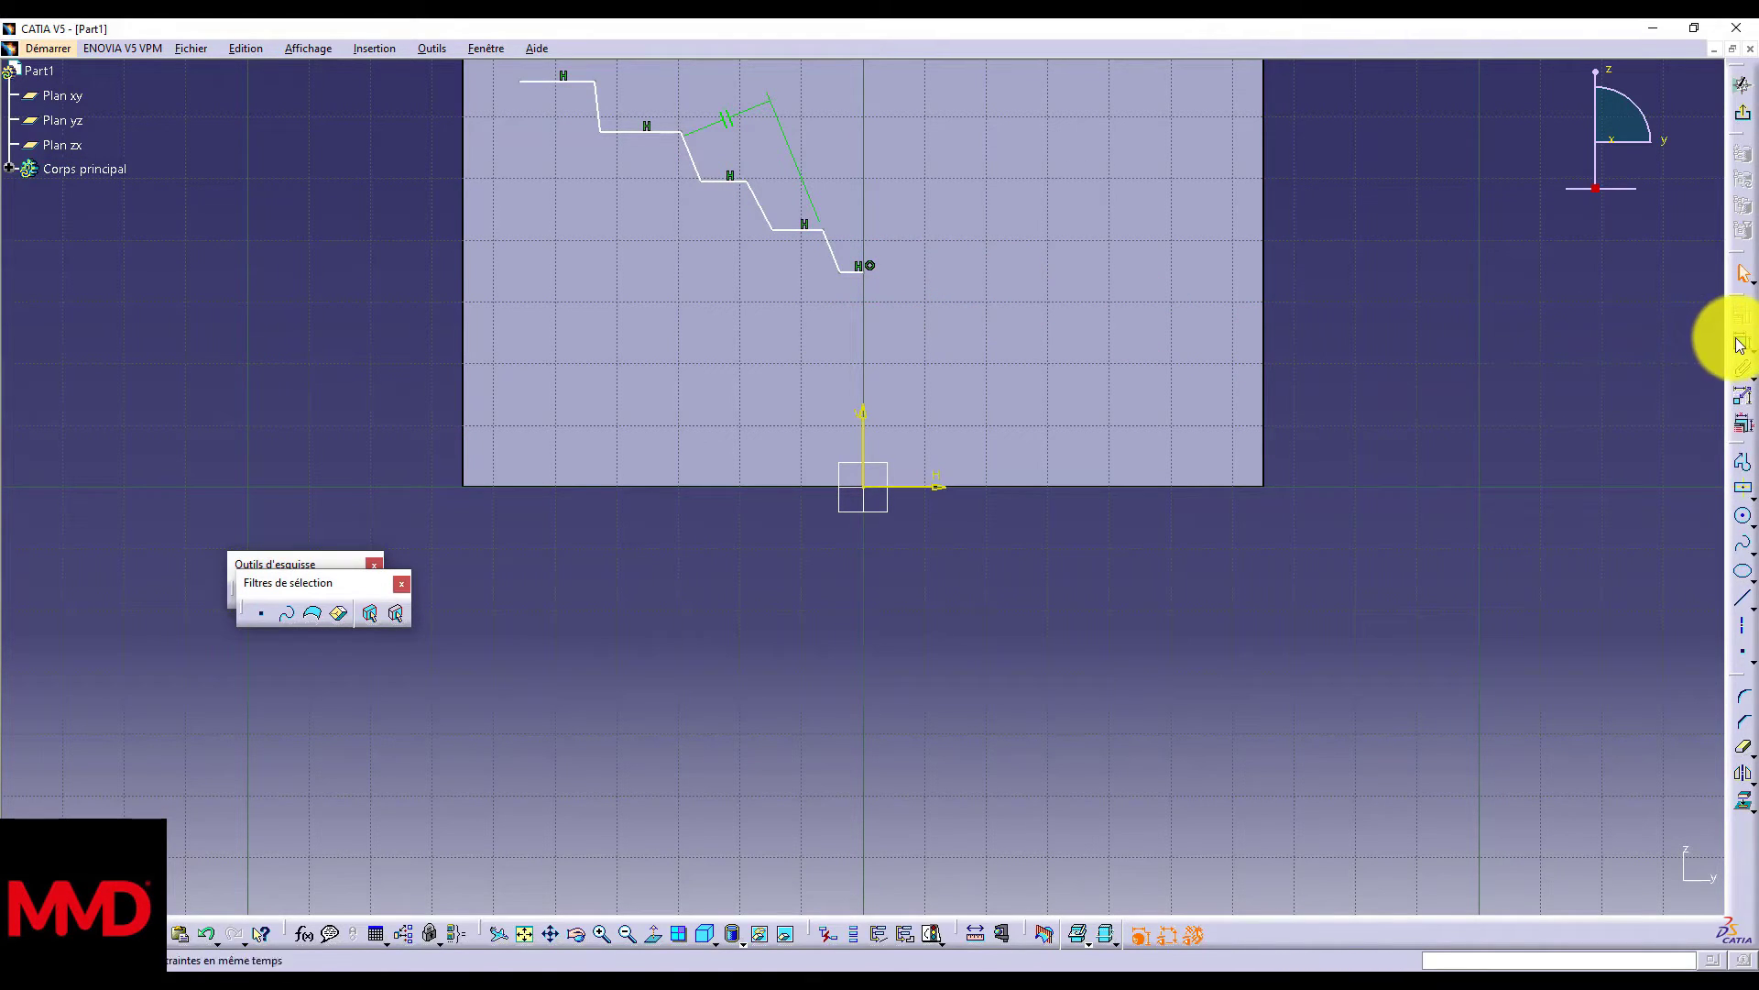
Step: Draw a vertical line about 31 mm long from the profile's outer upper end down to the level of its lowest step
click(1743, 601)
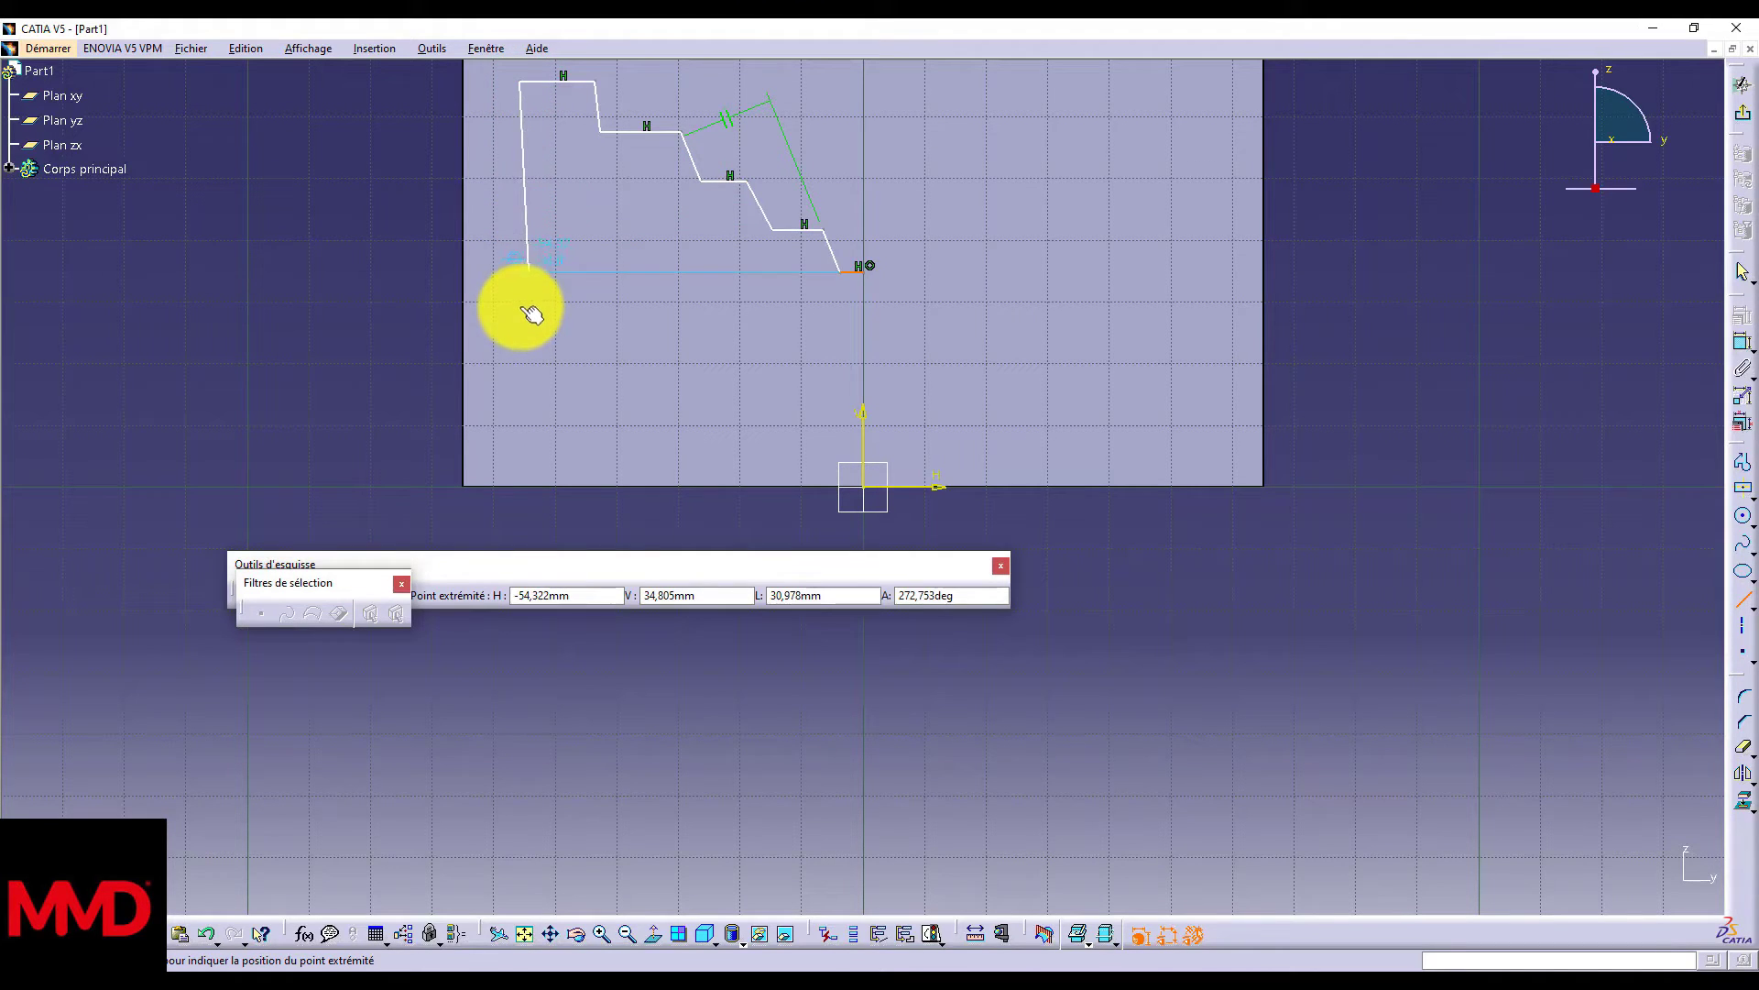
click(521, 268)
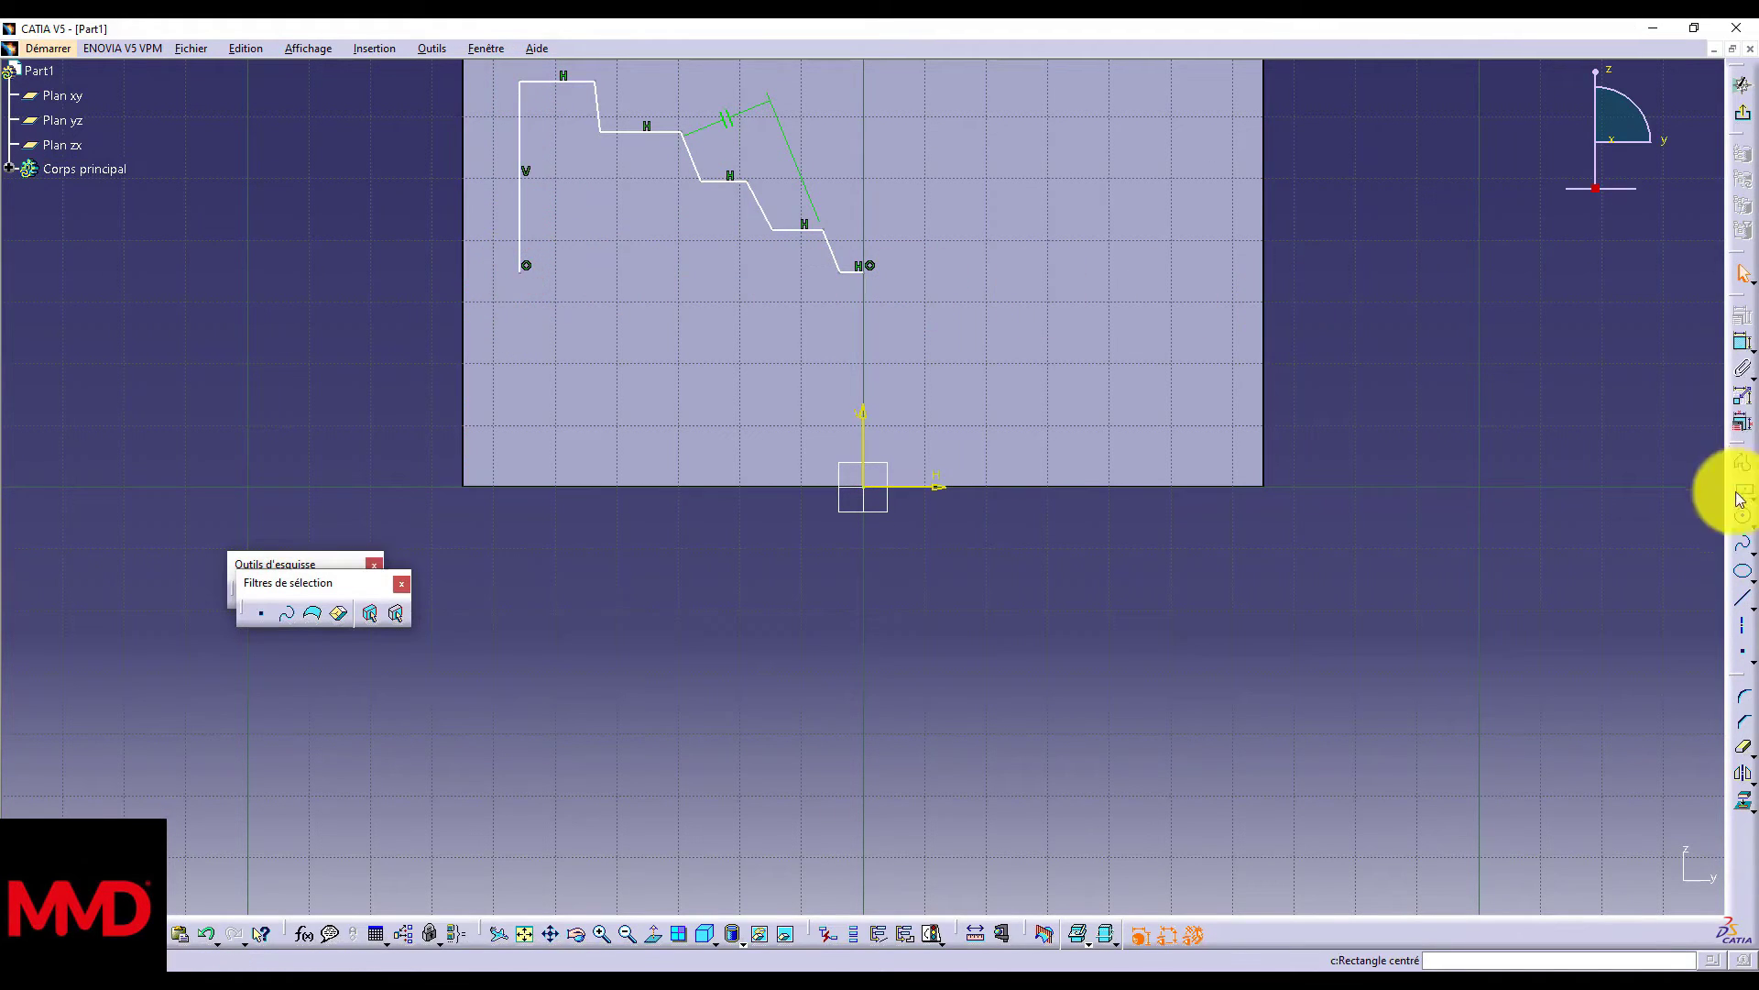
Step: Add a horizontal axis line through the profile's lowest step and a vertical axis line along the sketch's V axis
click(1738, 601)
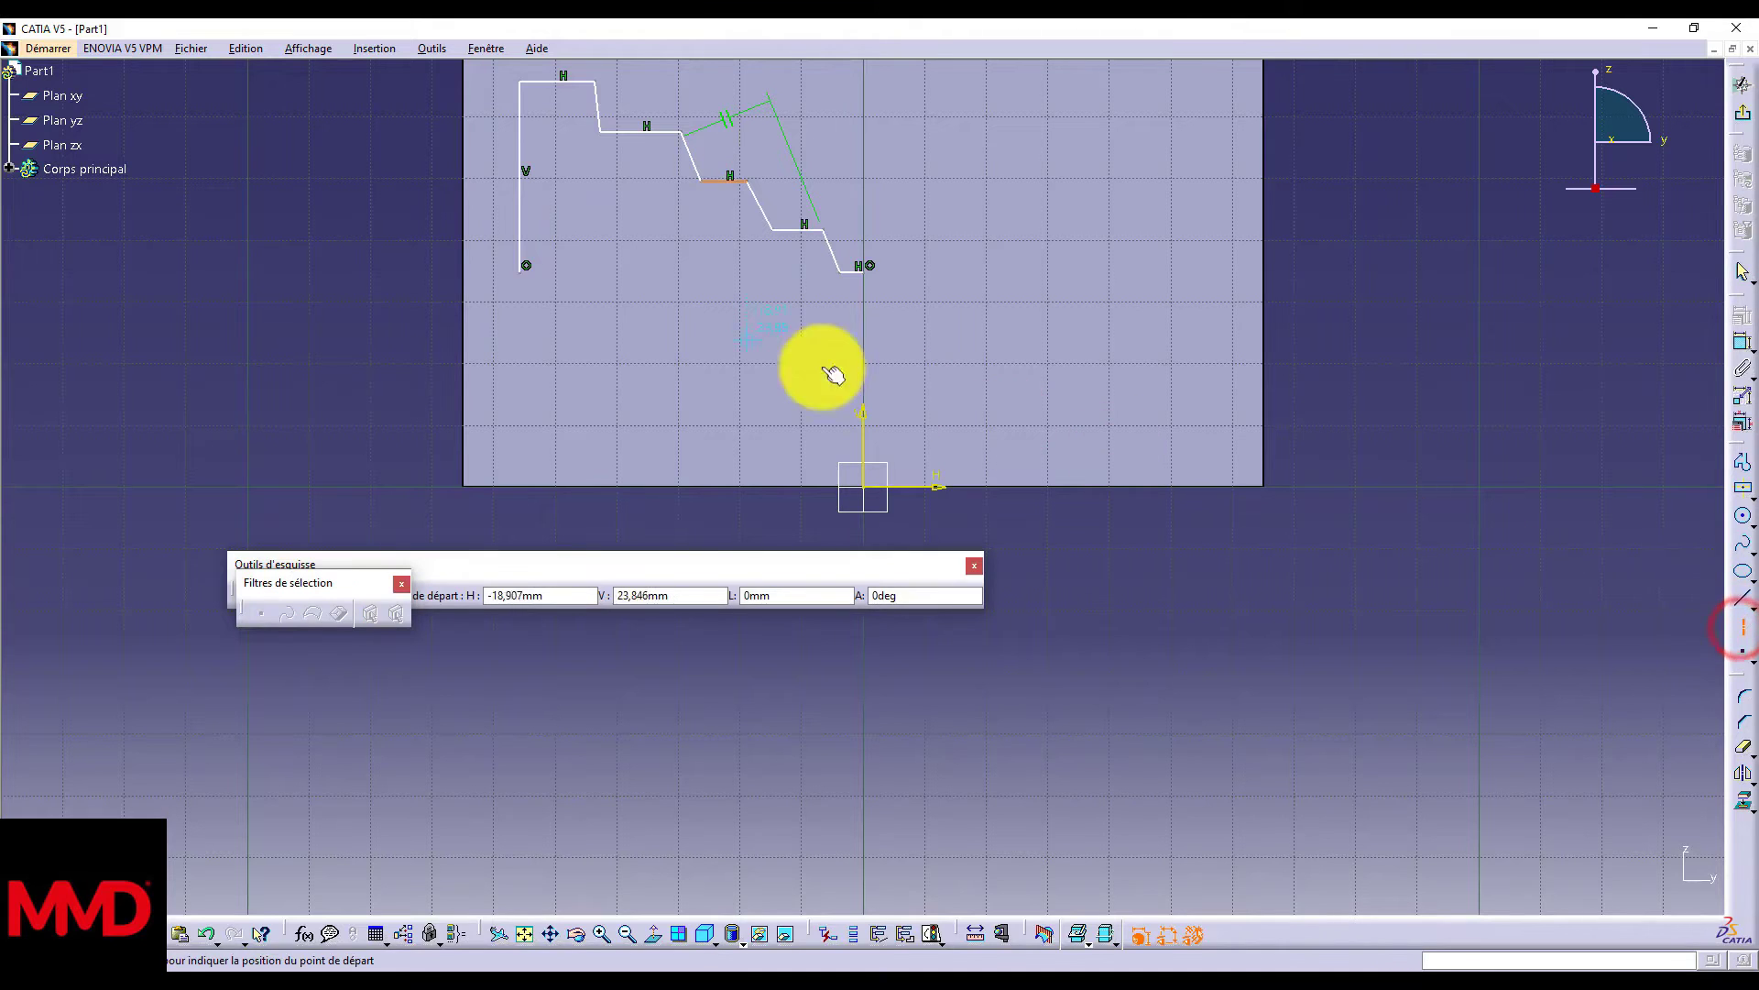
click(495, 274)
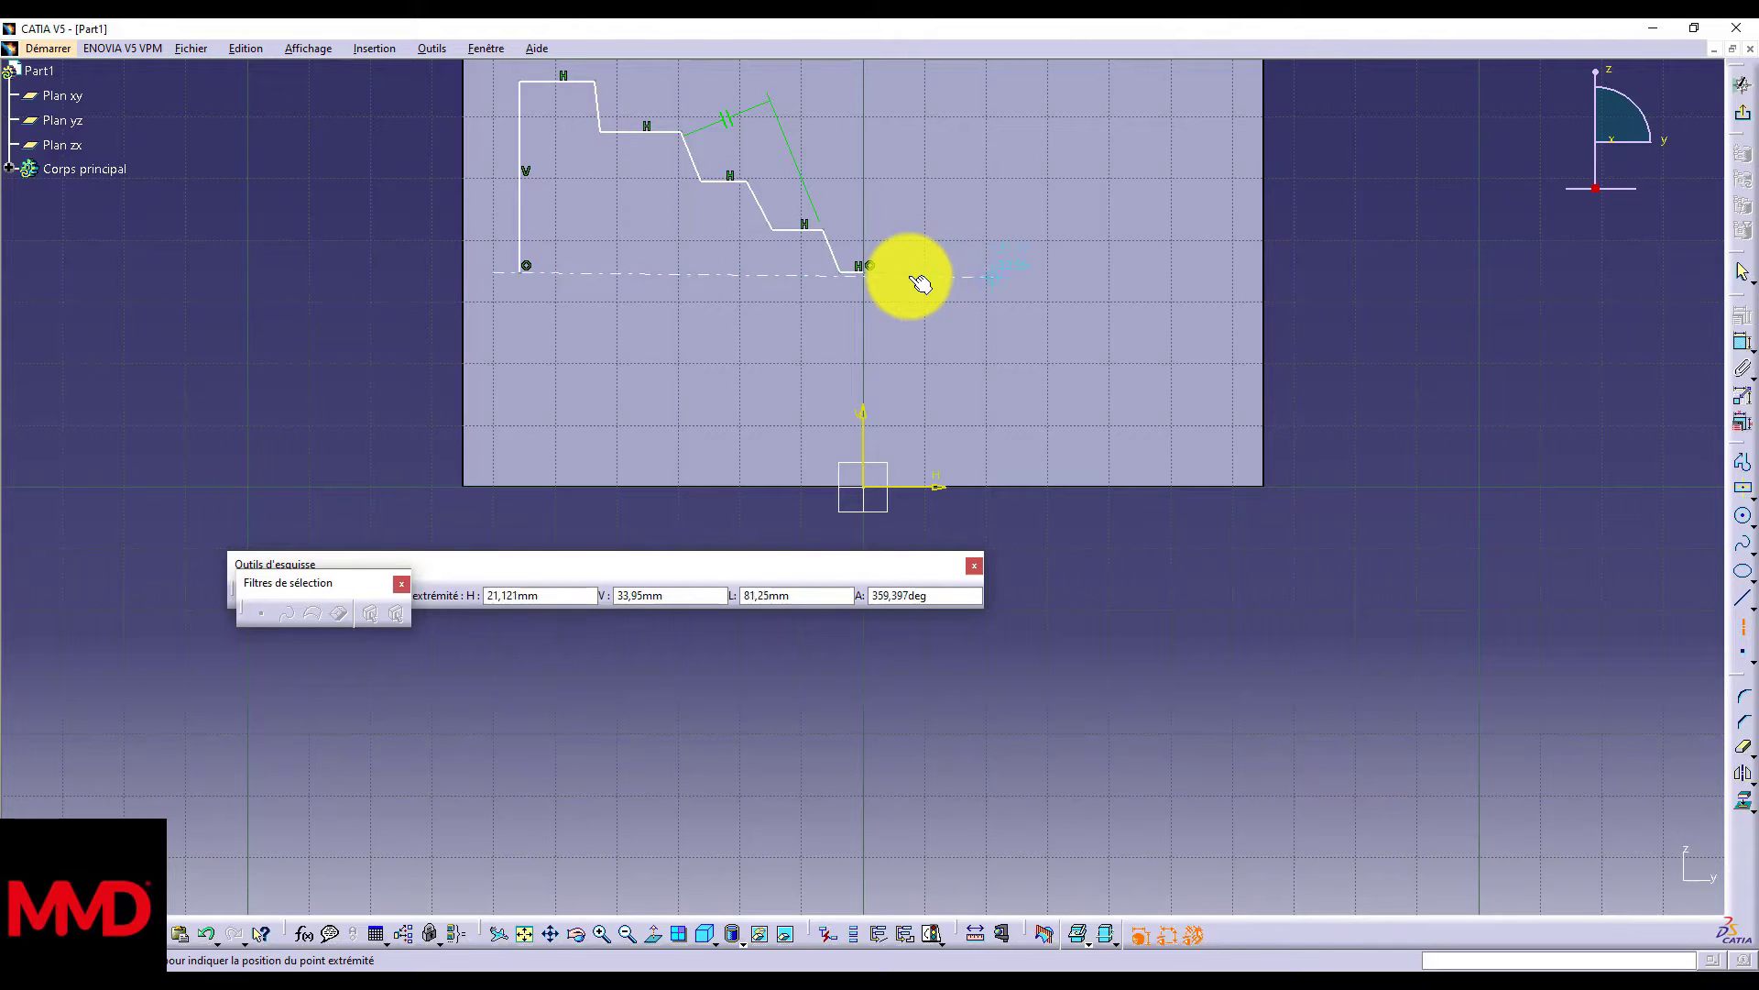
click(1162, 275)
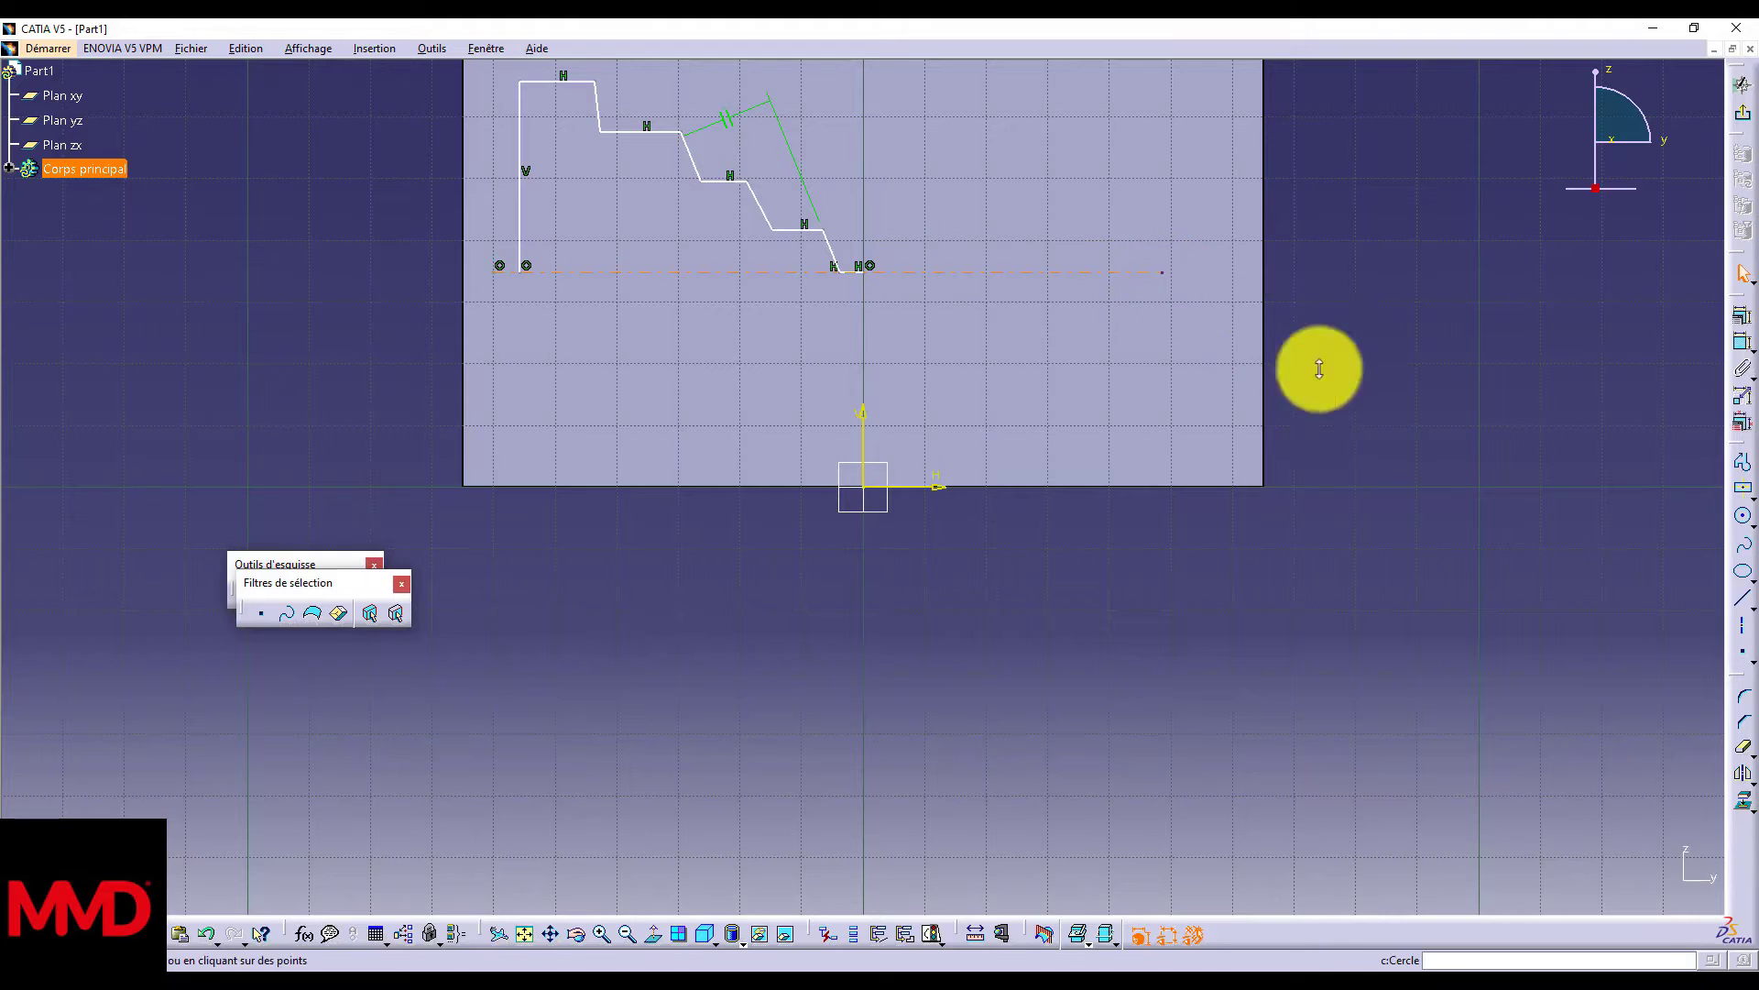
click(1738, 620)
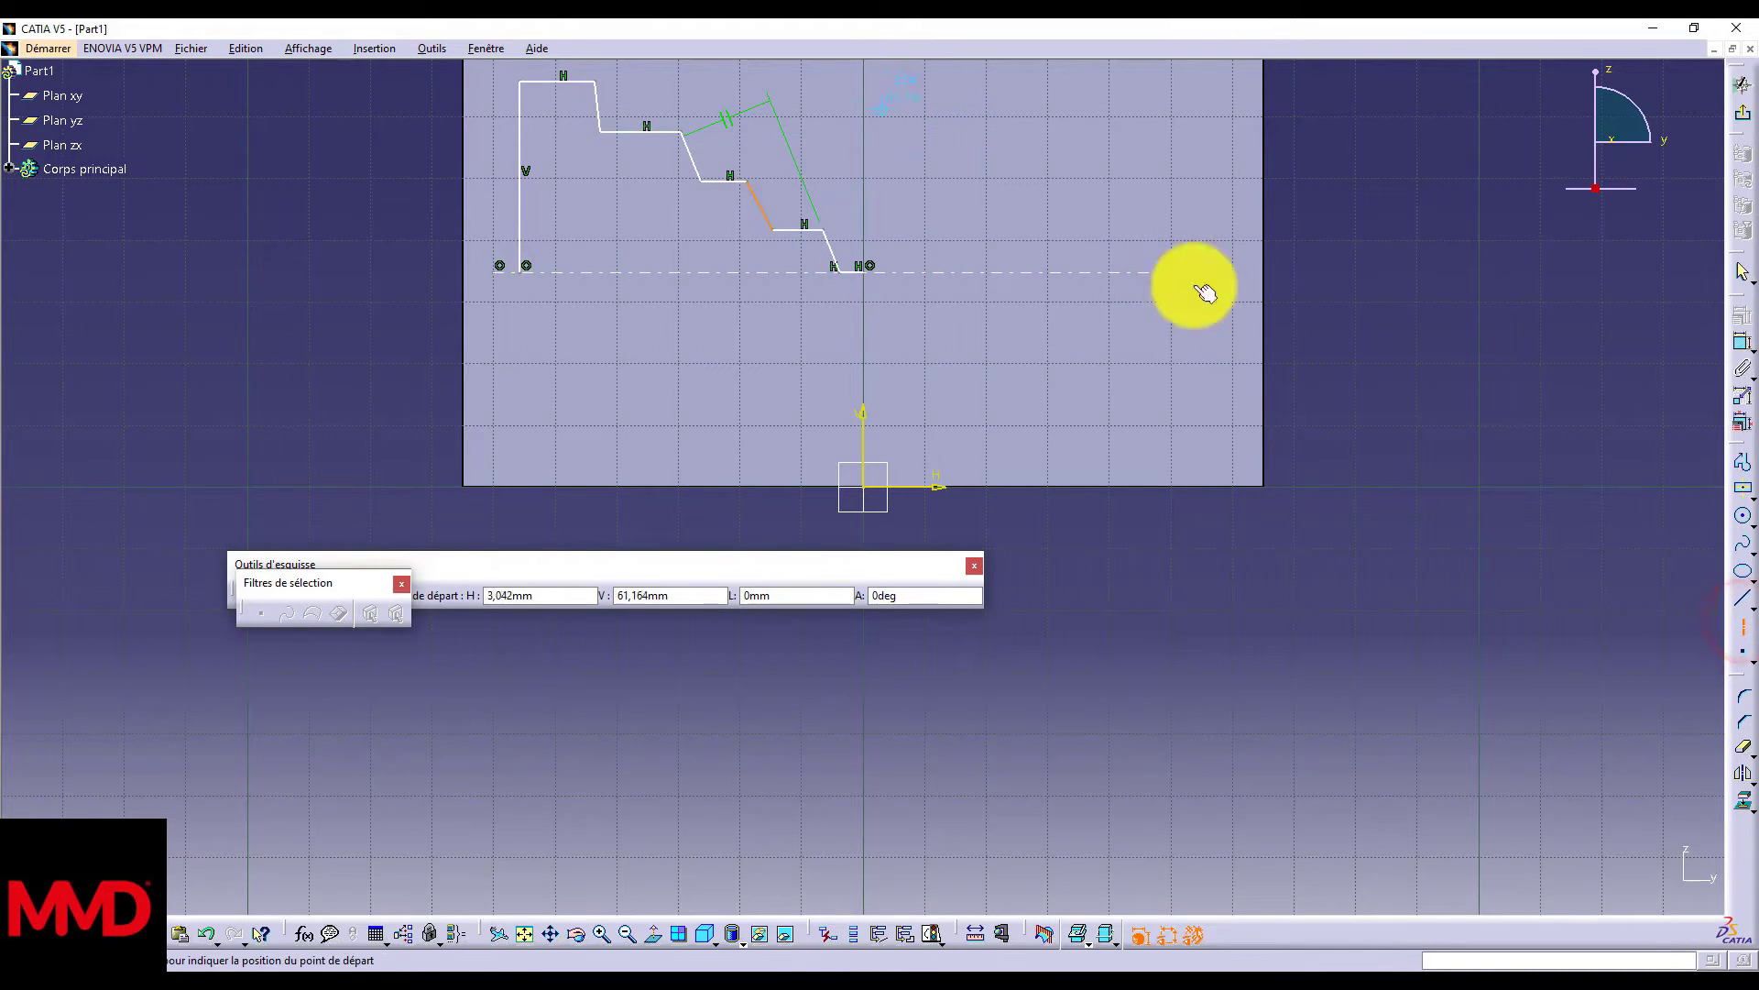
click(865, 84)
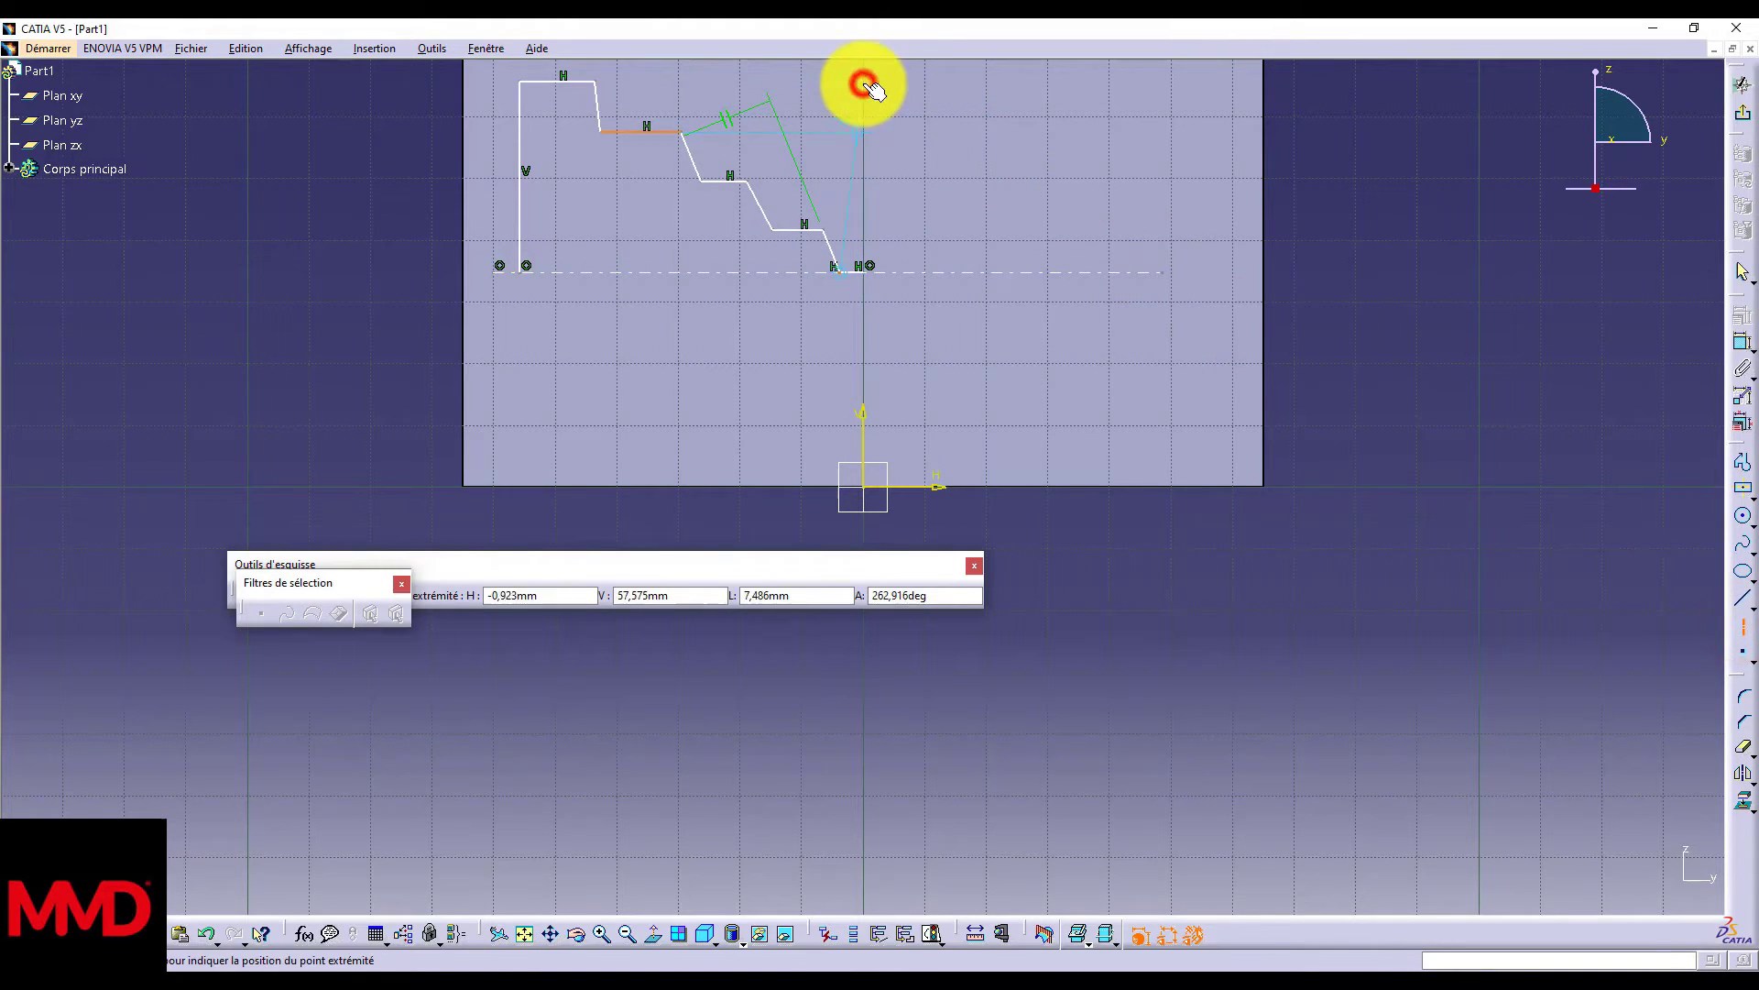
click(867, 403)
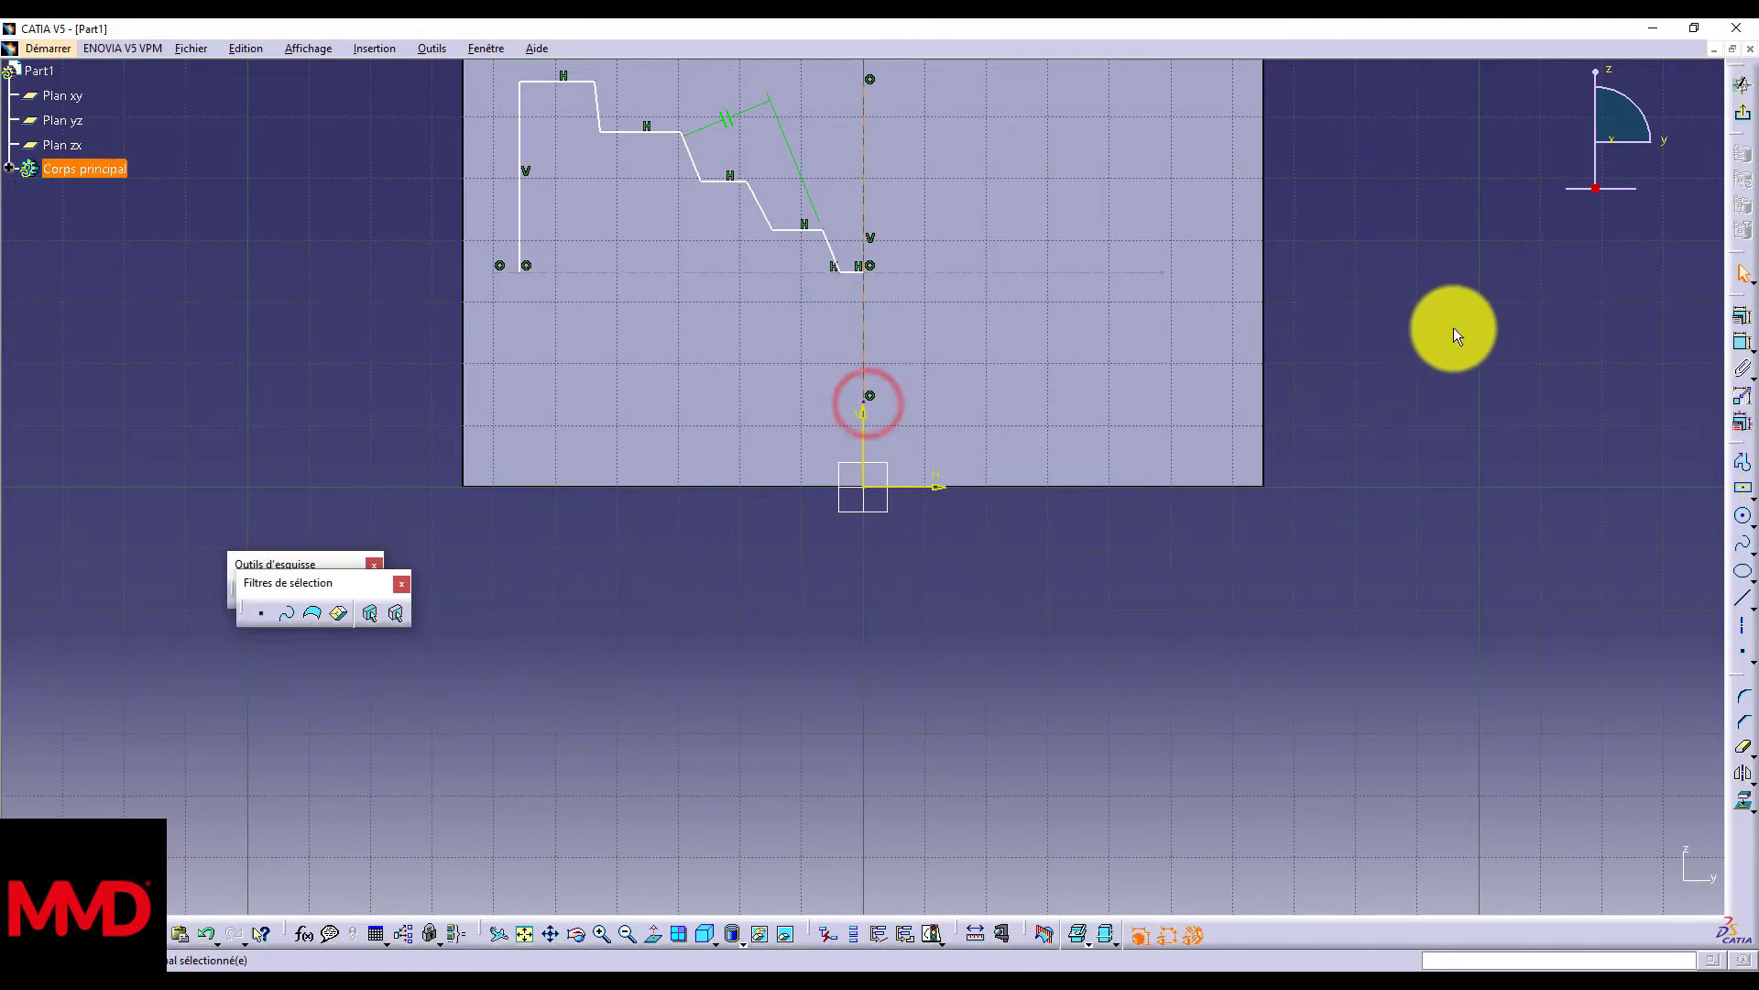
Step: Mirror all the stepped profile's segments and its outer vertical line about the vertical axis line
click(381, 223)
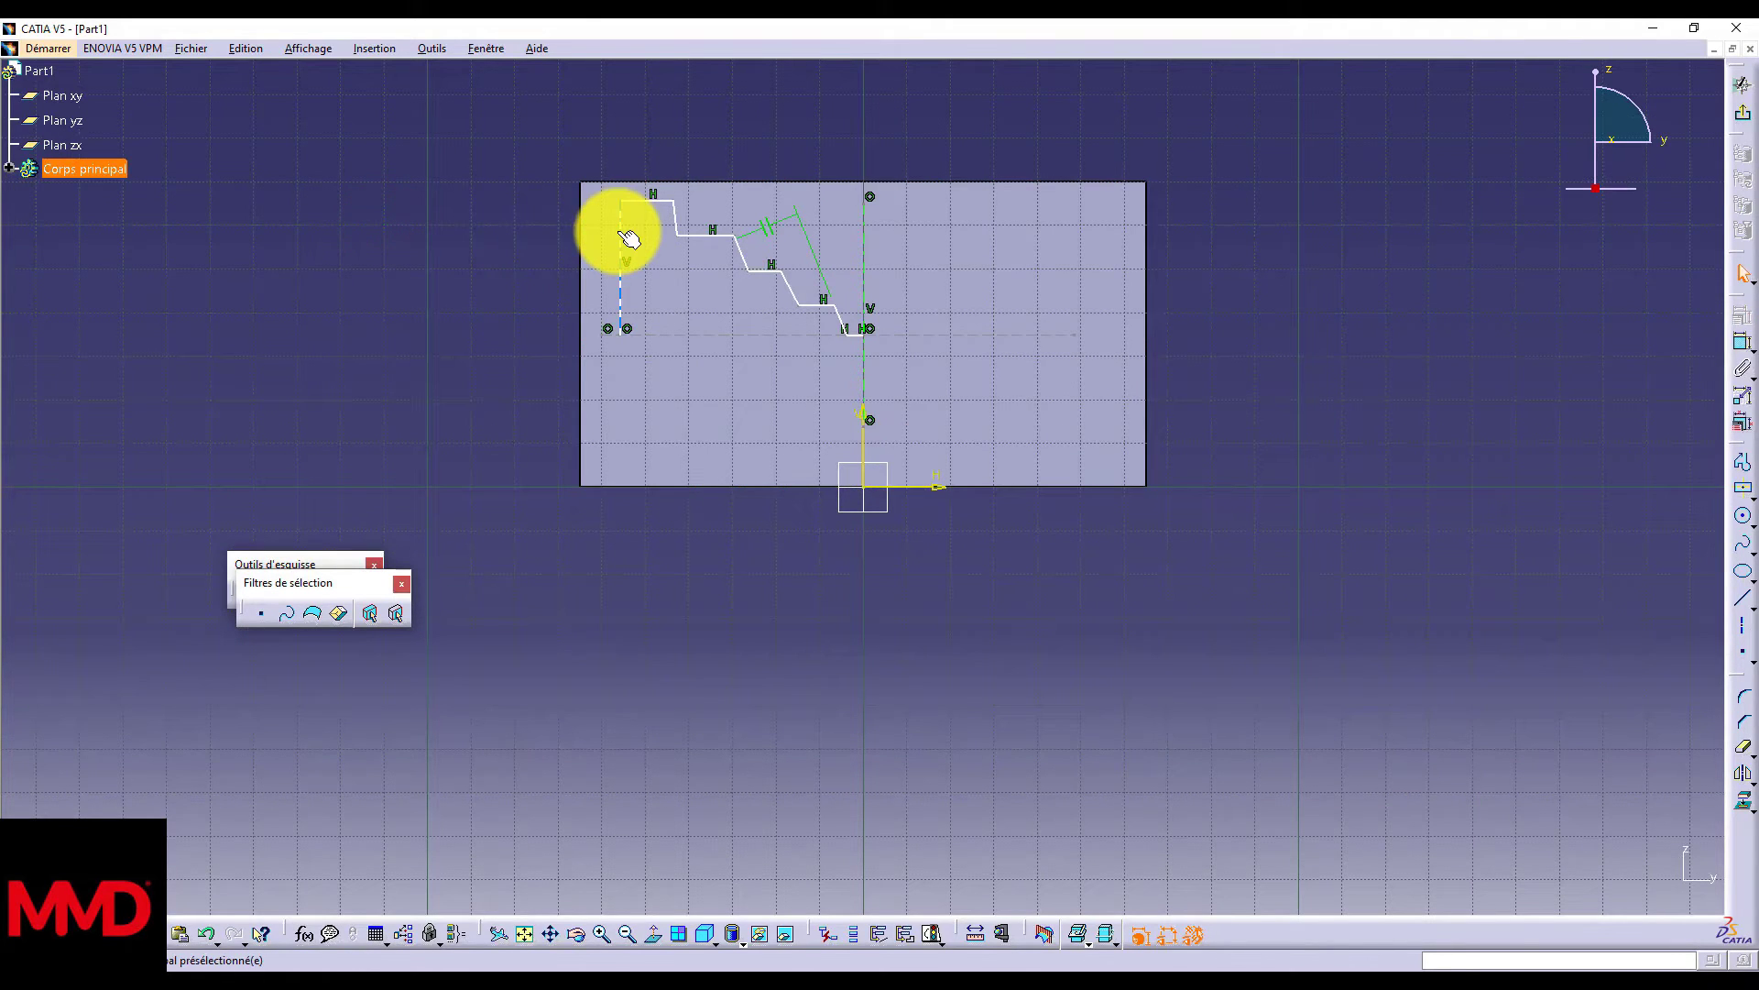
click(621, 233)
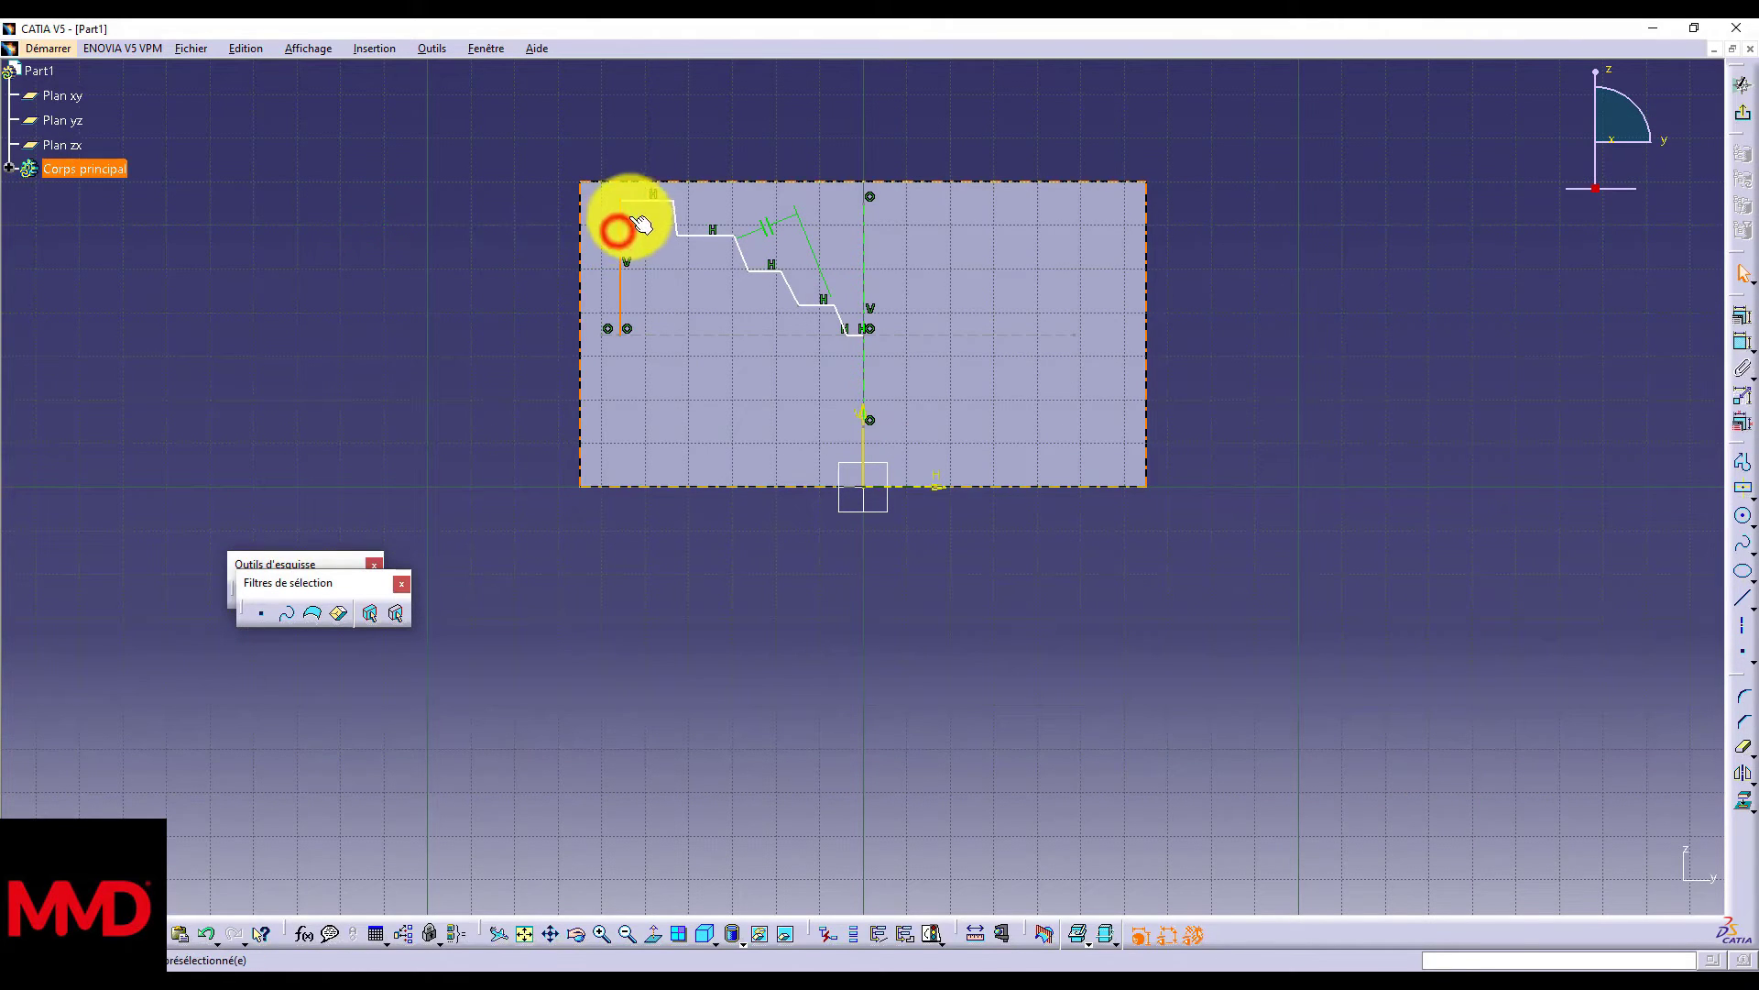
ctrl+click(642, 201)
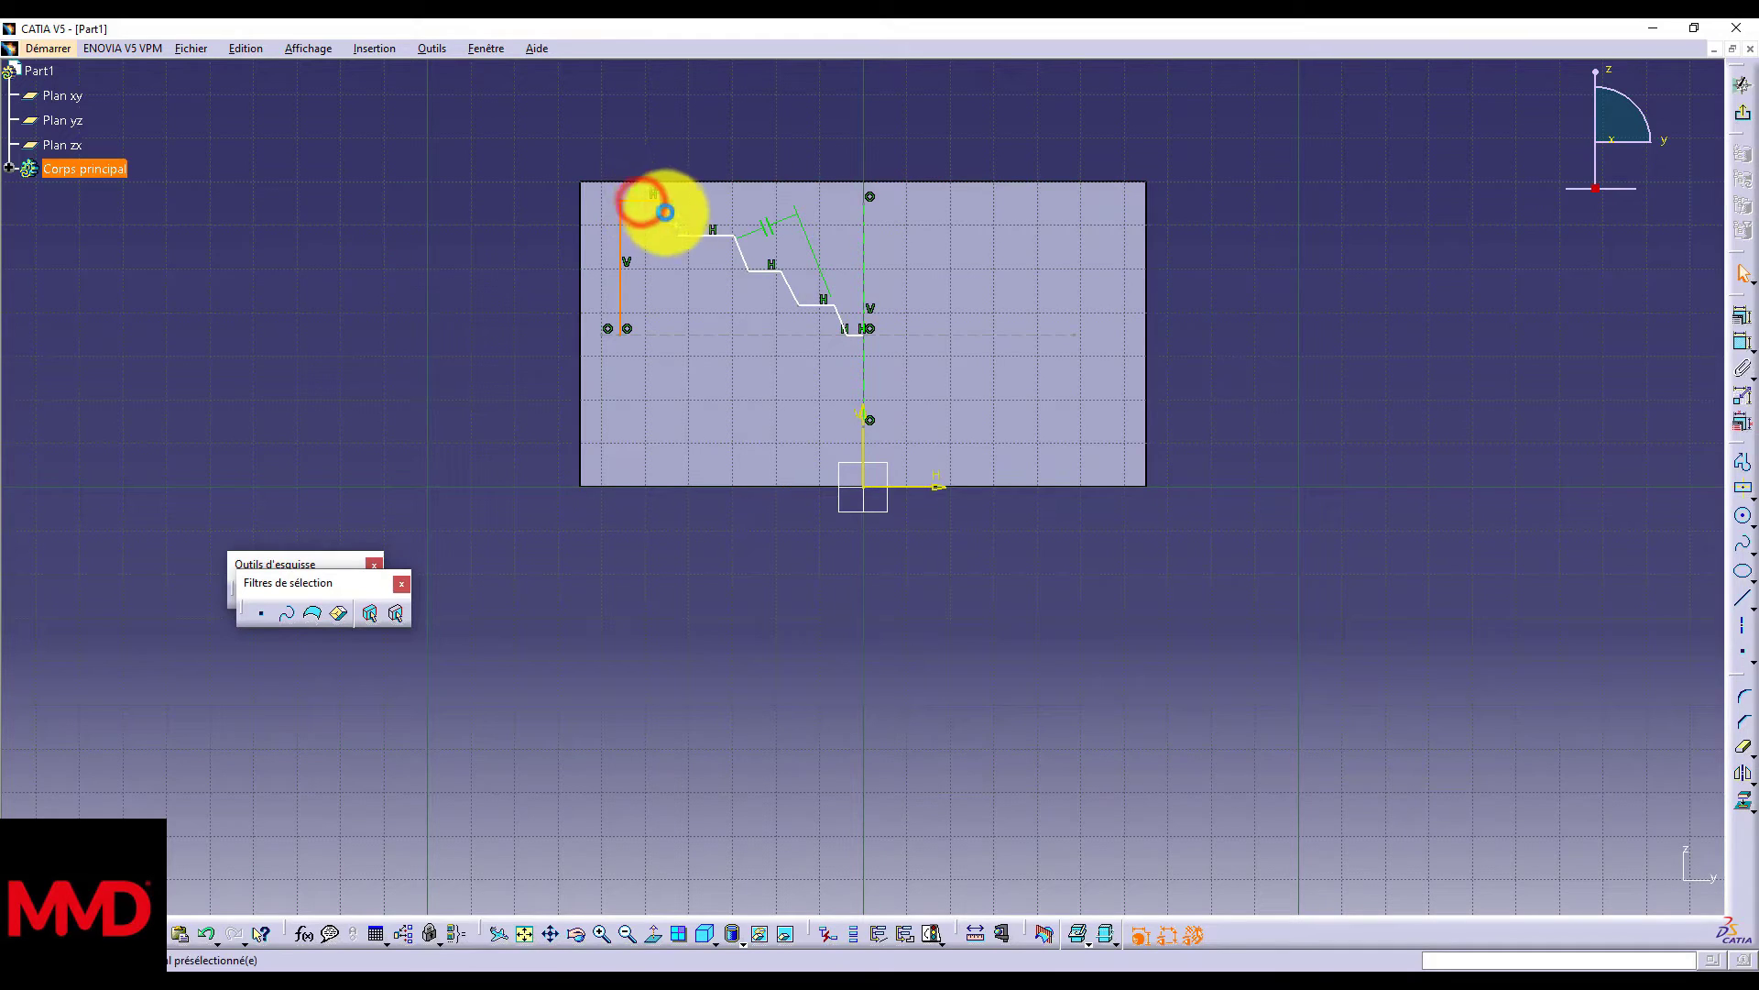
ctrl+click(708, 238)
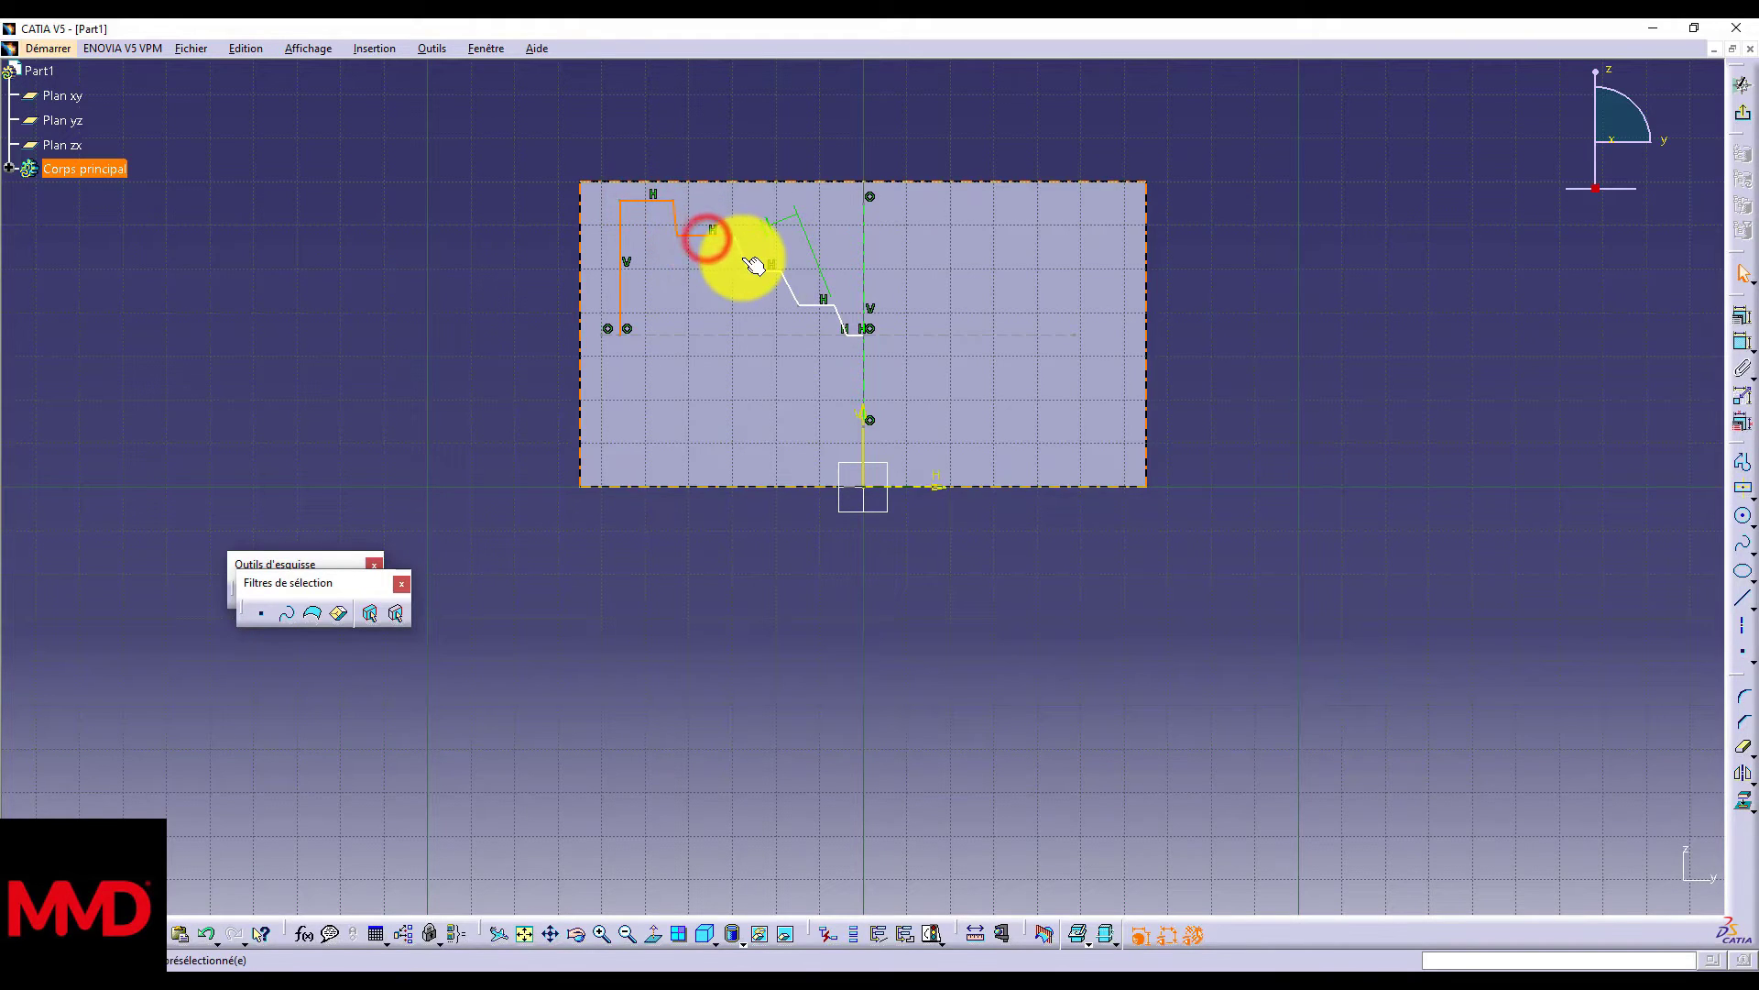
ctrl+click(742, 259)
ctrl+click(765, 271)
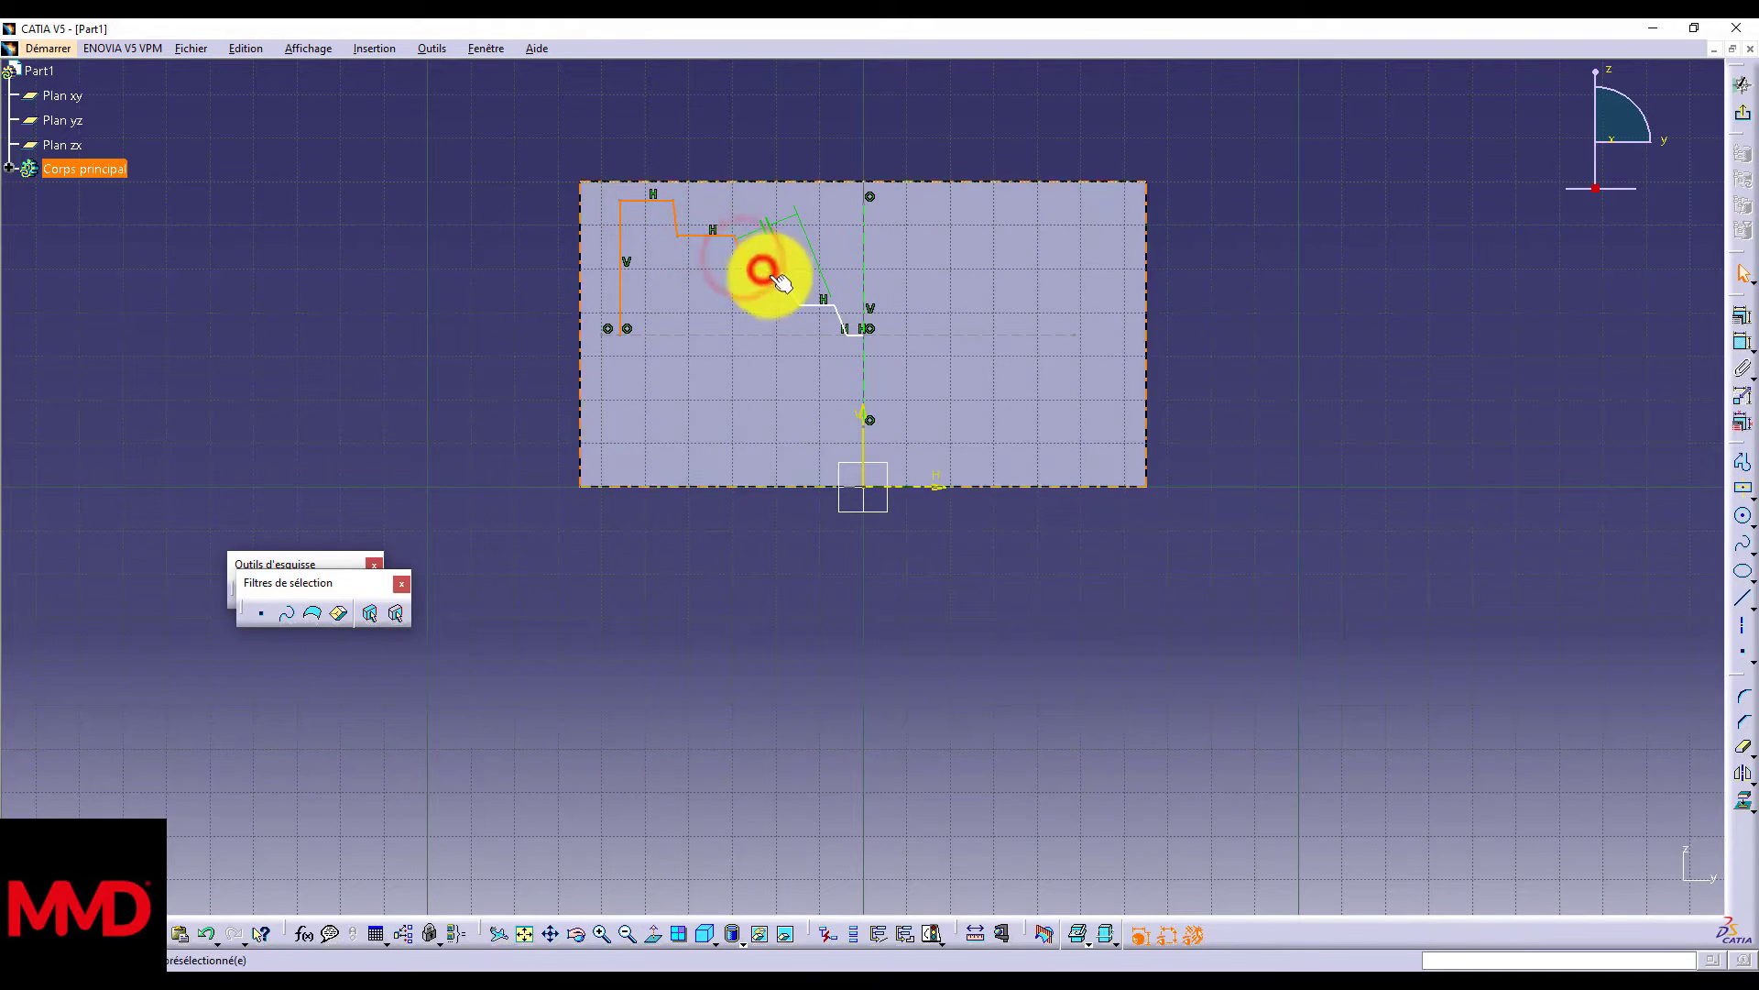
ctrl+click(796, 292)
ctrl+click(817, 304)
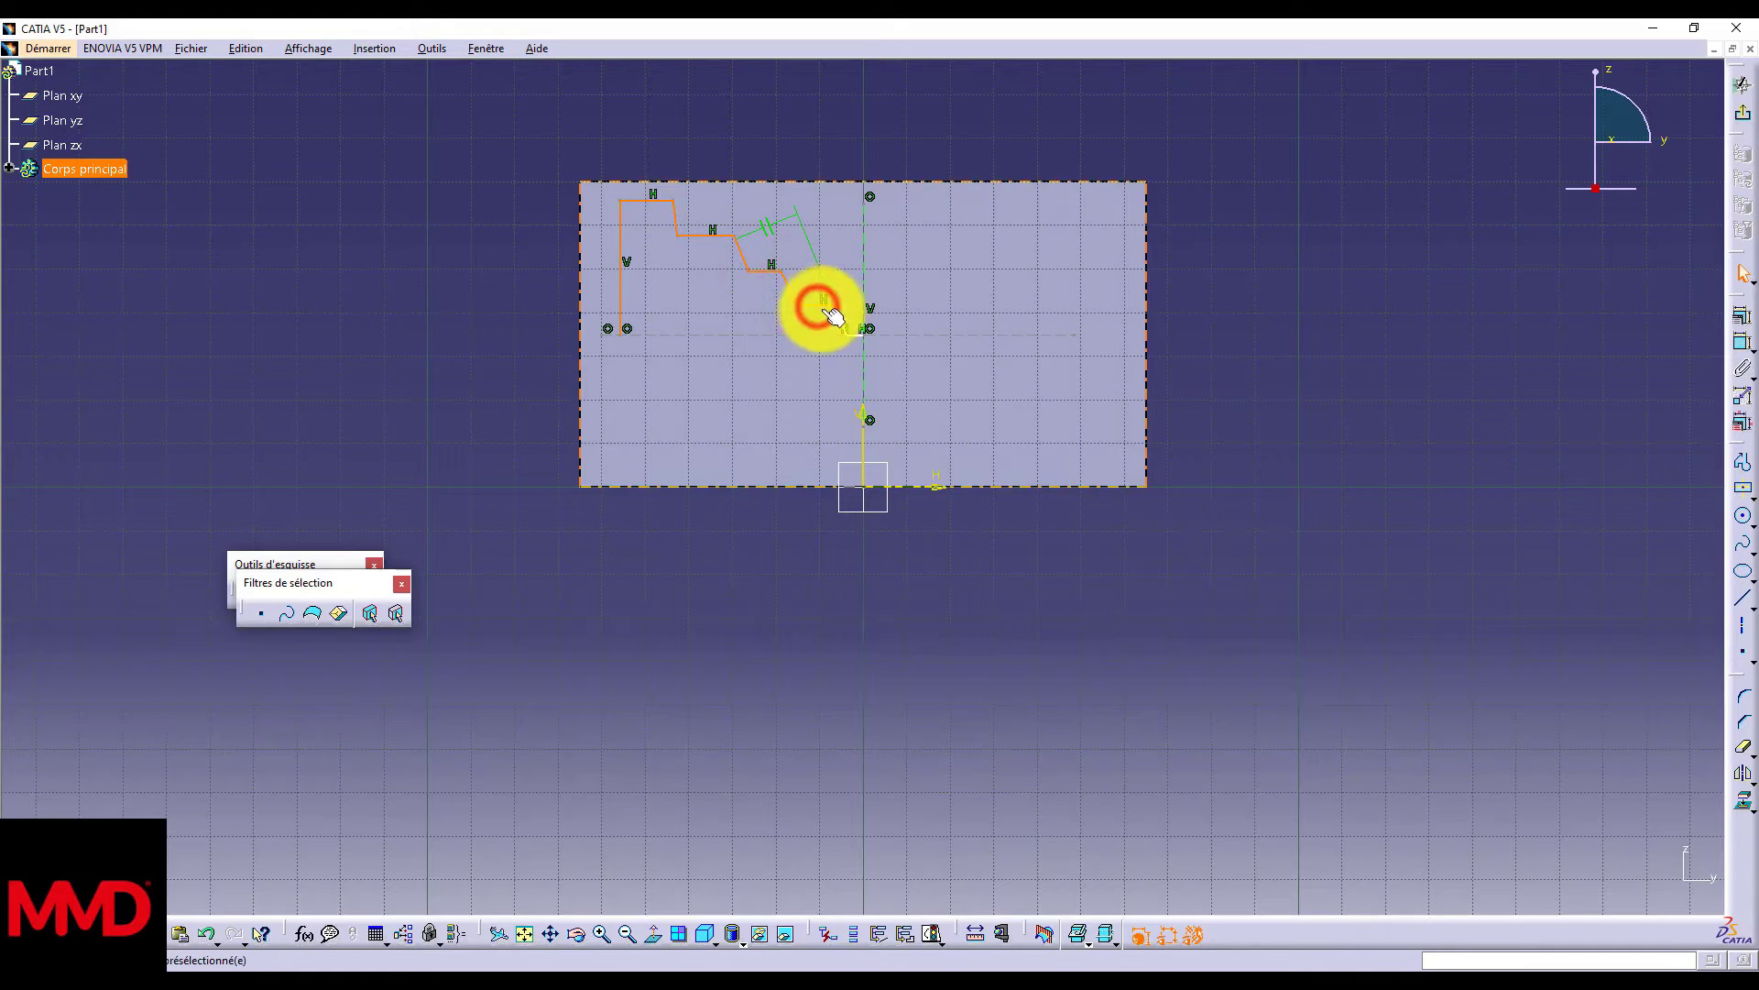
ctrl+click(856, 336)
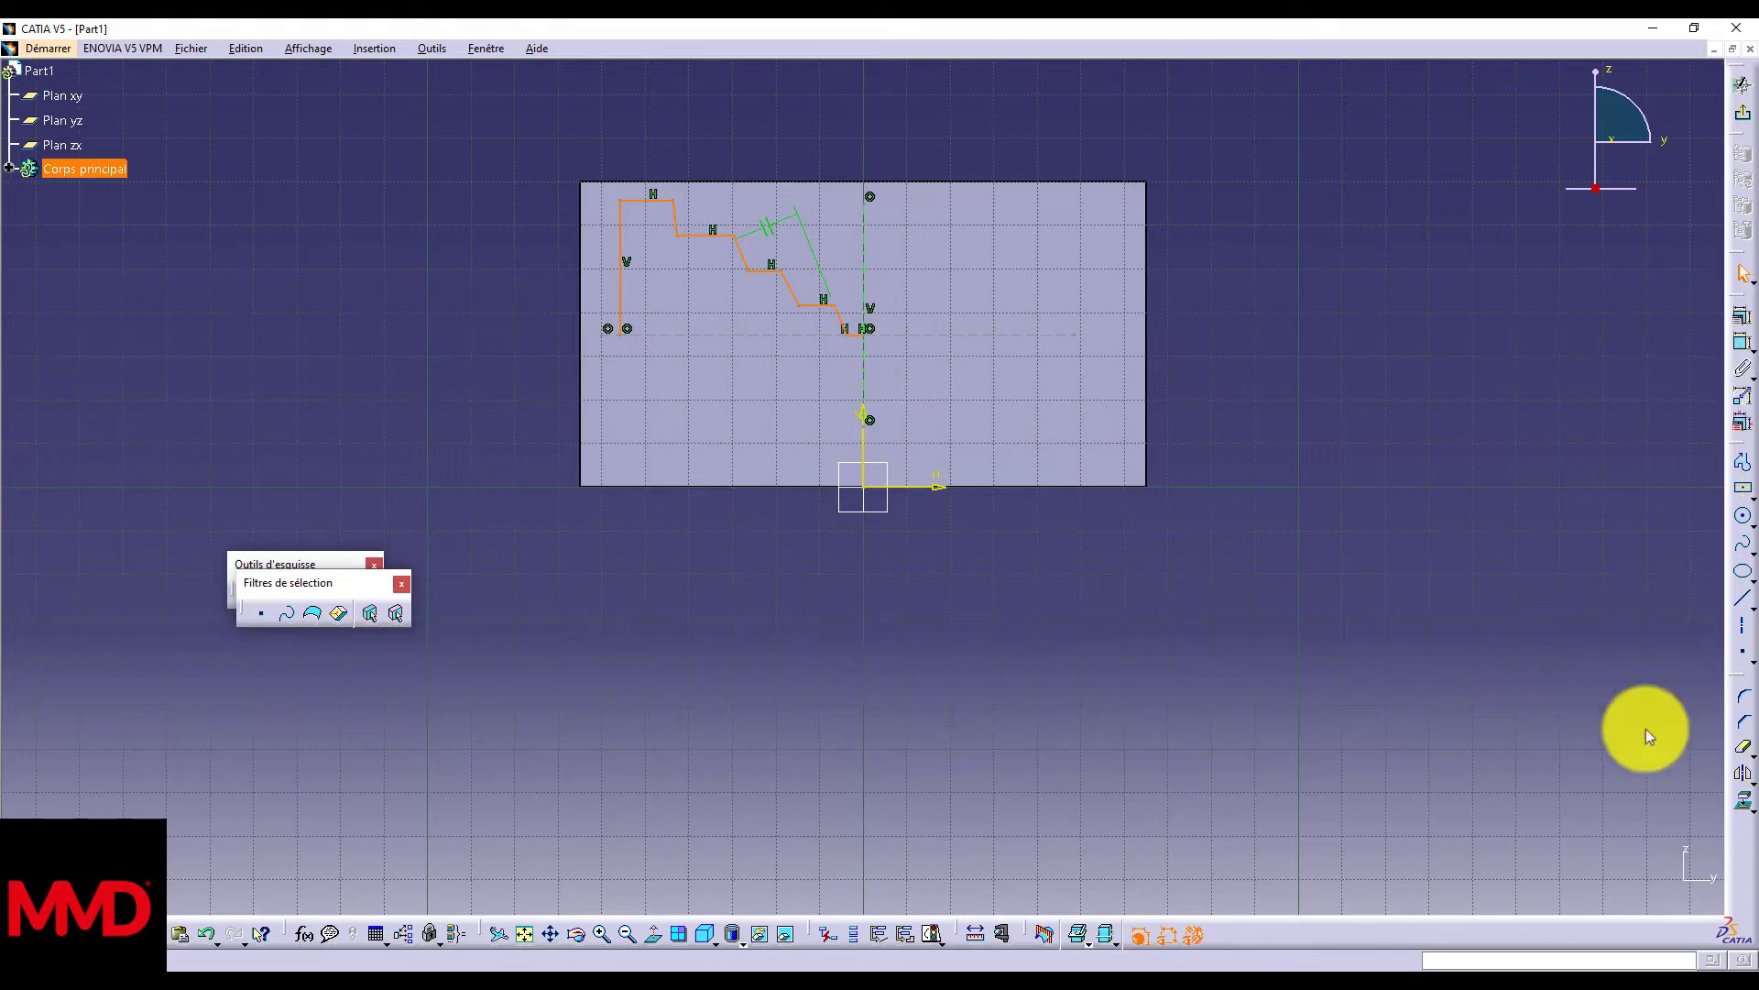
click(1743, 776)
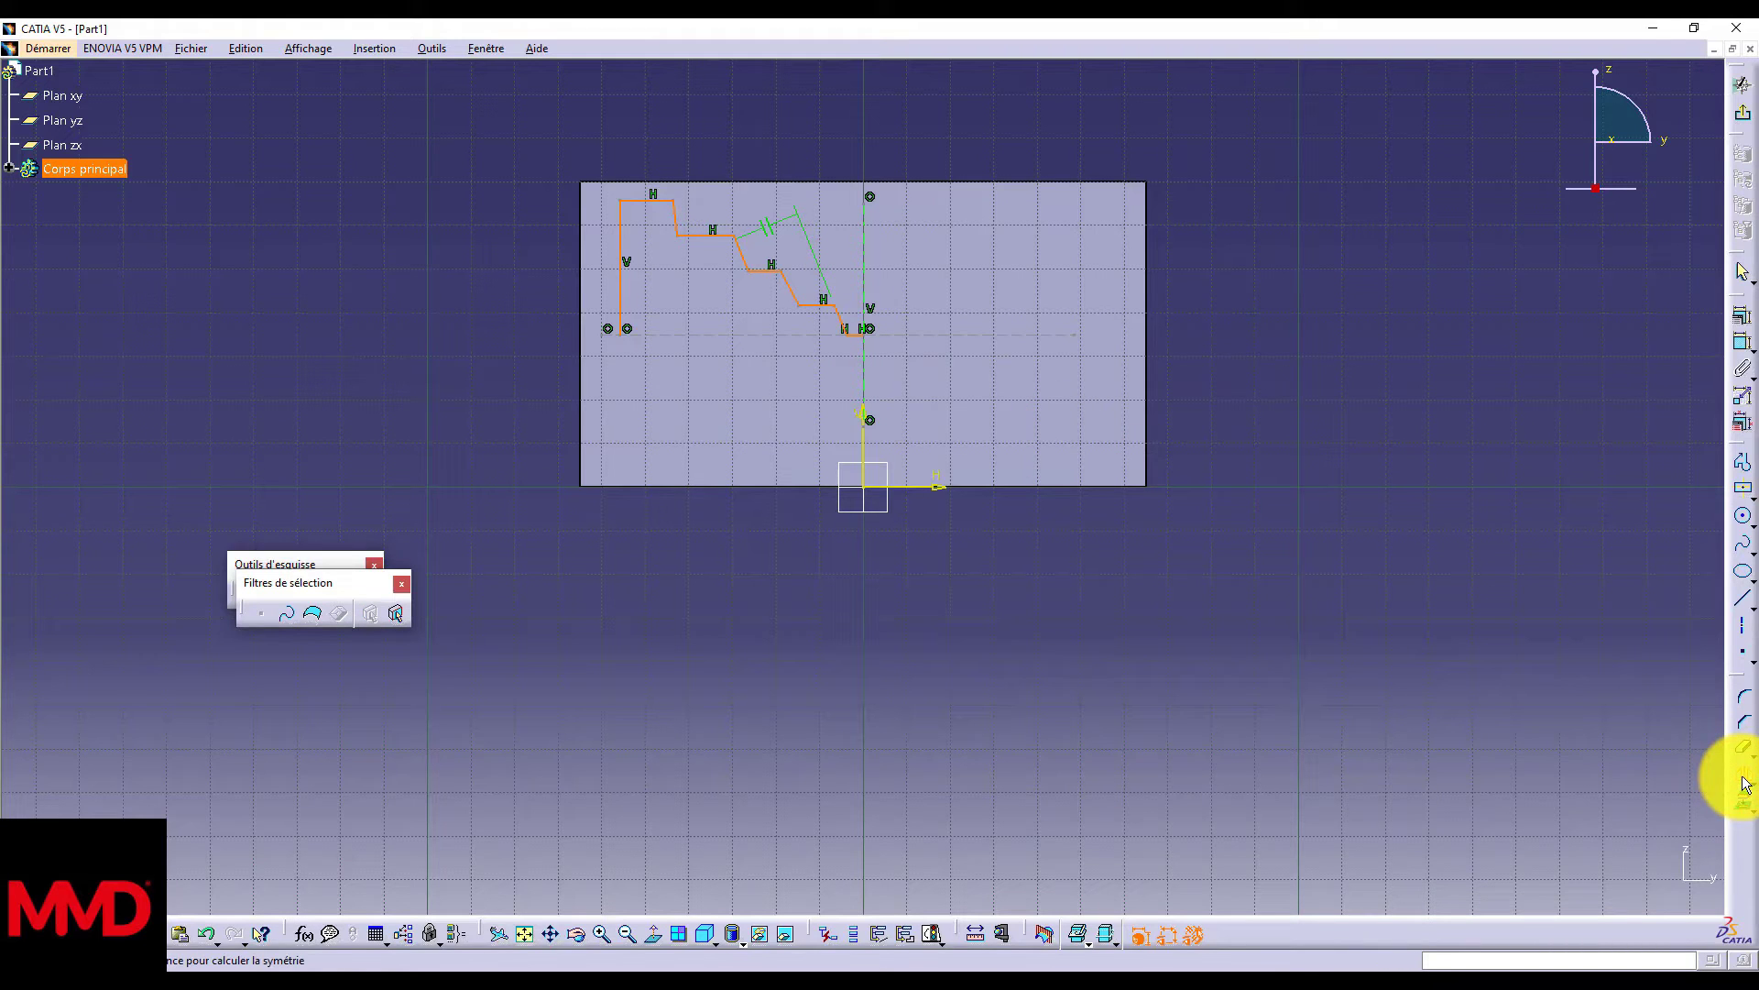
click(861, 369)
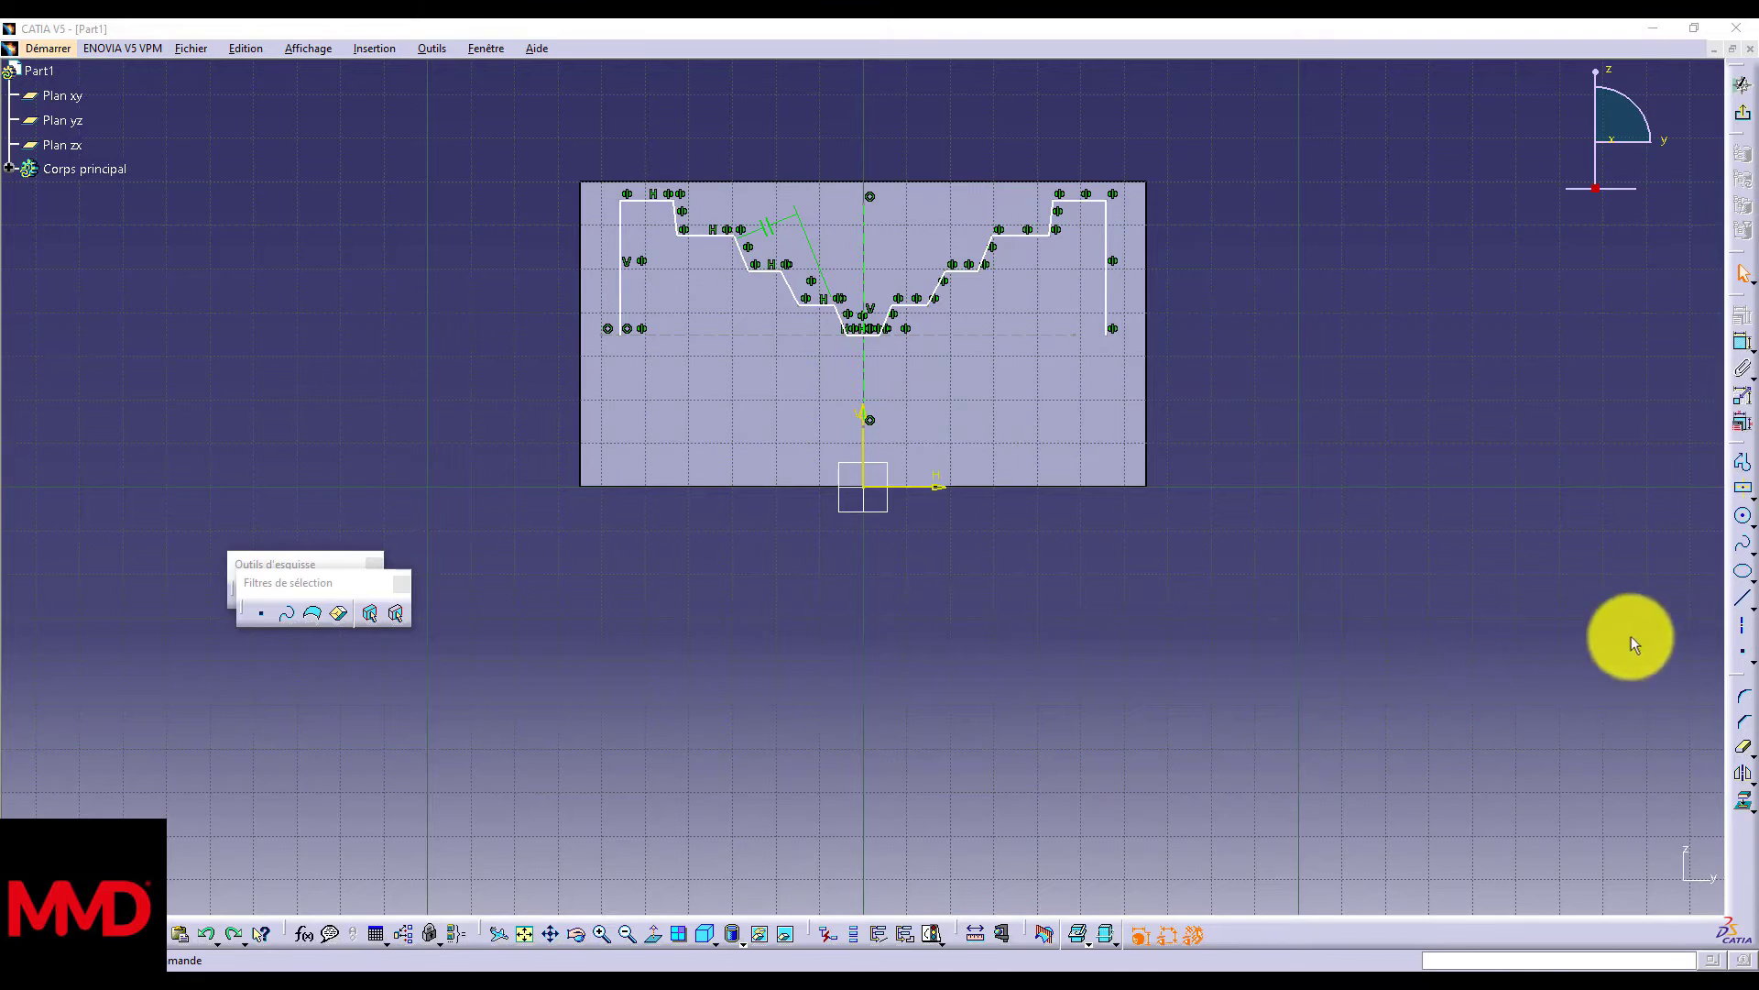
Step: Close the profile below with a horizontal line joined to the two outer vertical lines by sloping lines, the second about 23 mm long
click(1739, 603)
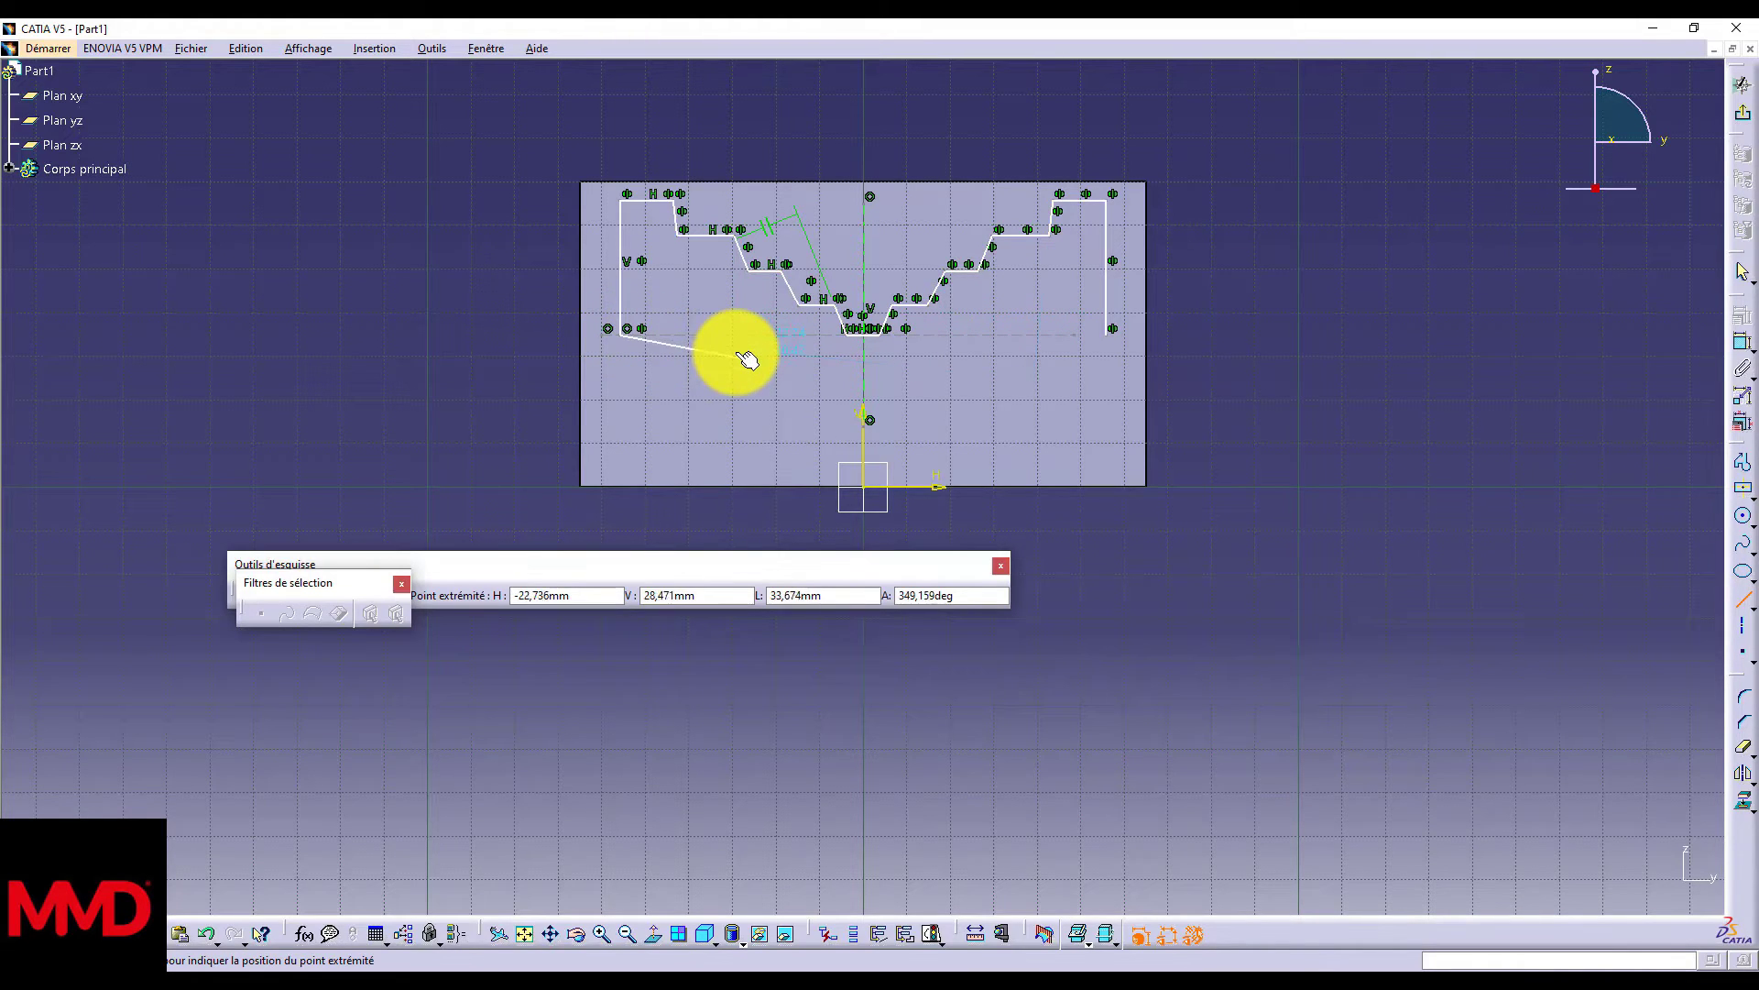
click(689, 399)
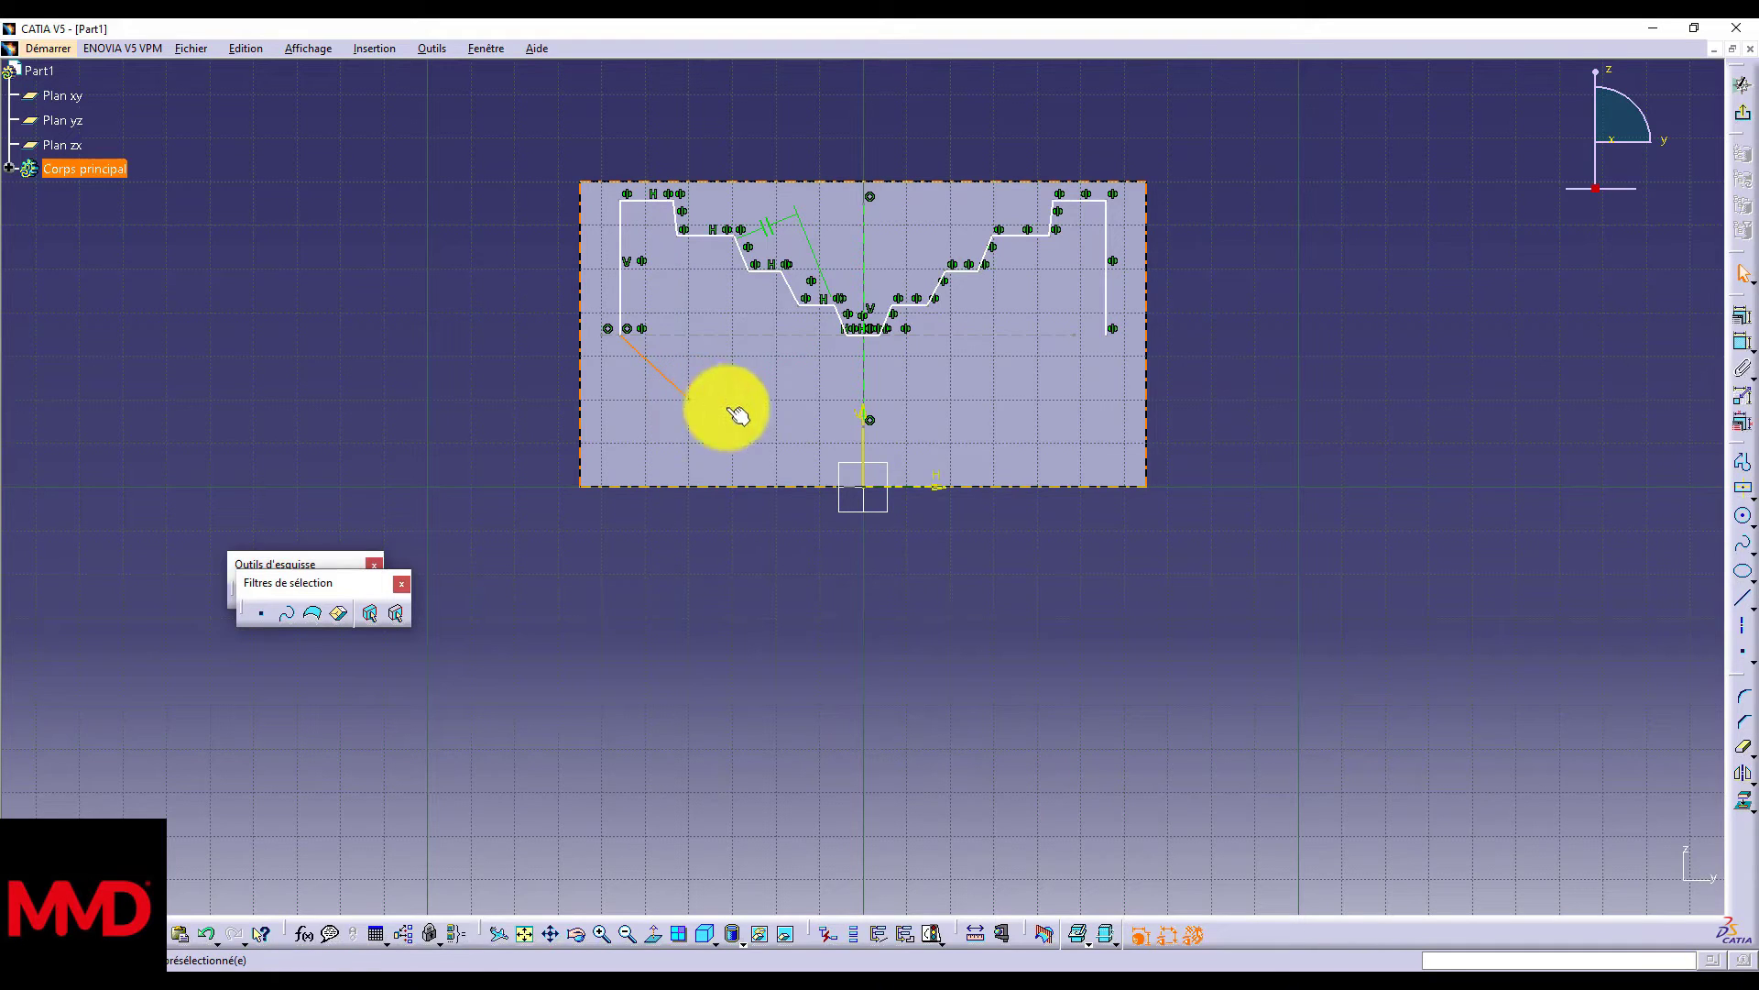
click(1742, 598)
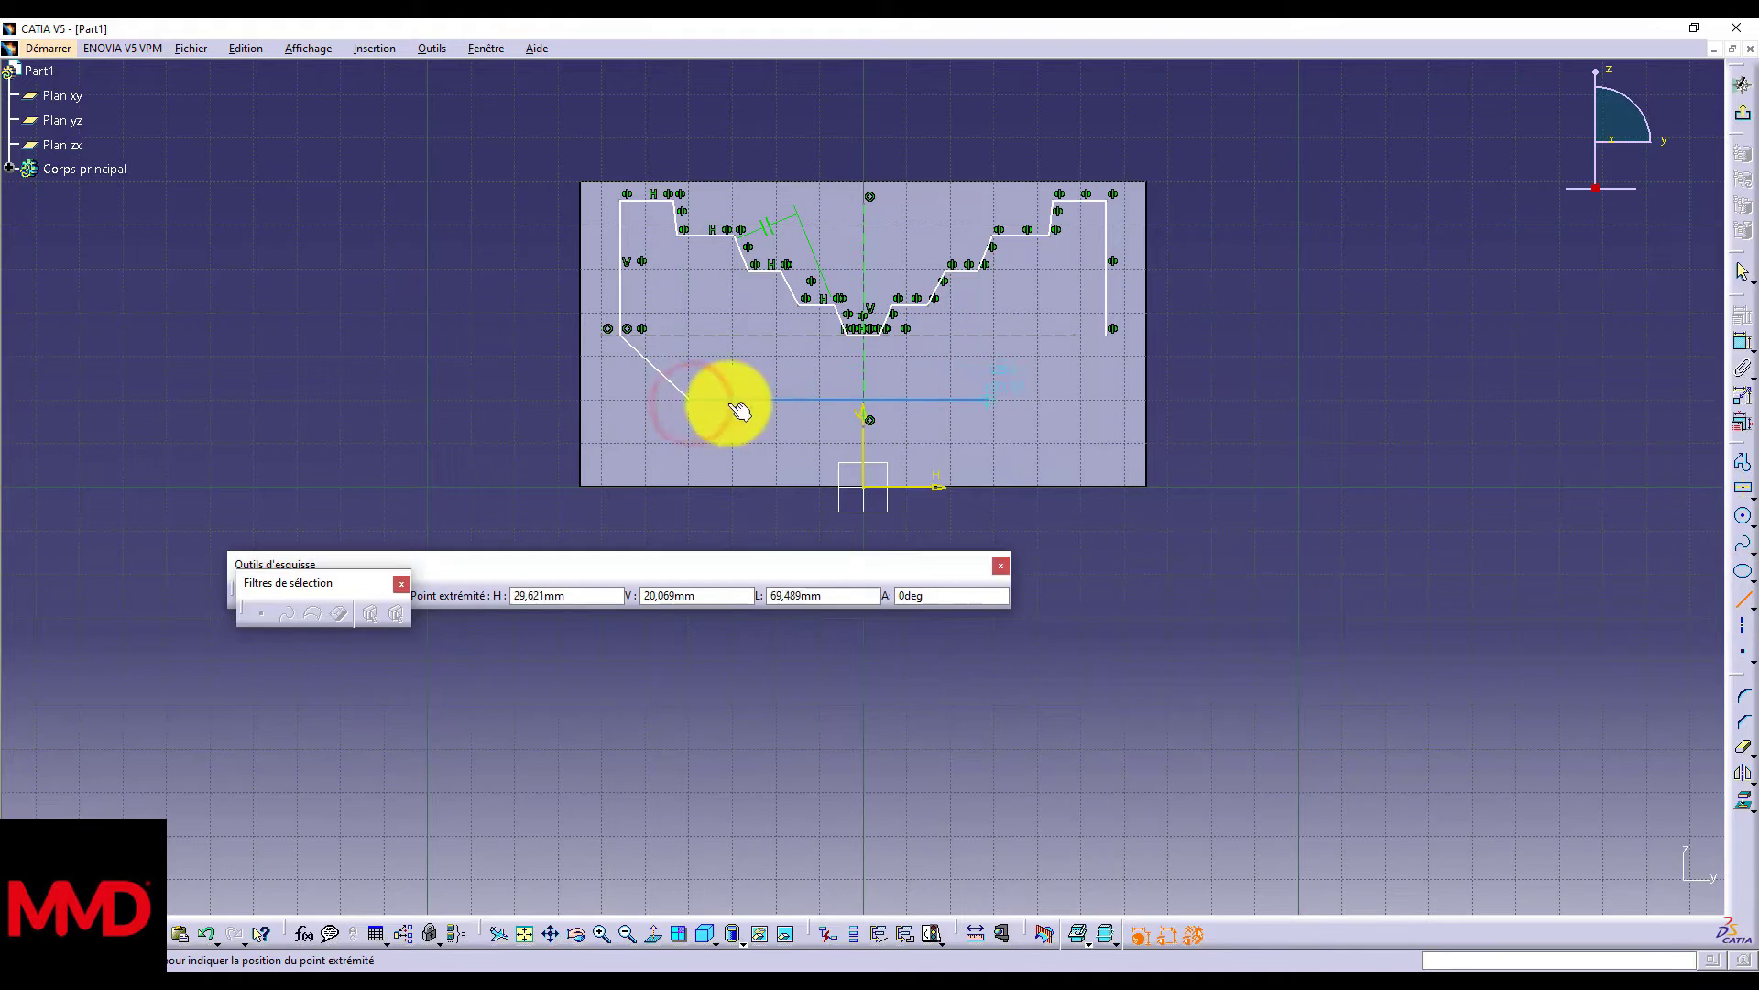
click(1037, 400)
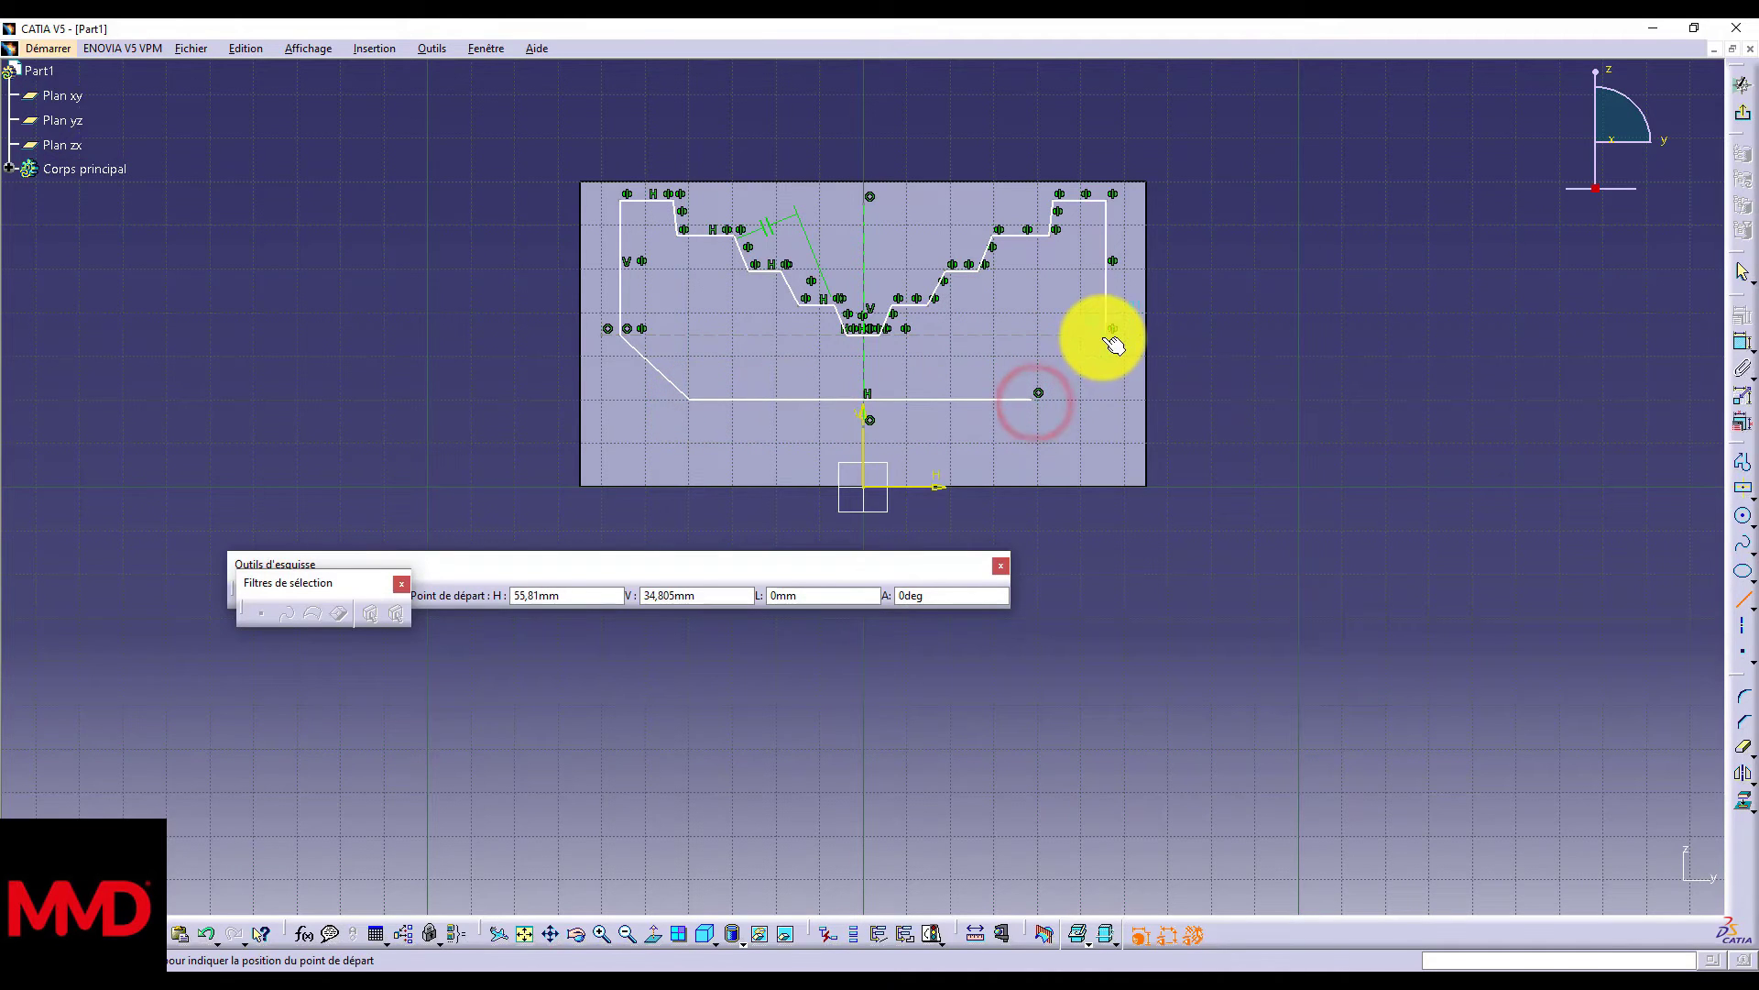
click(1103, 339)
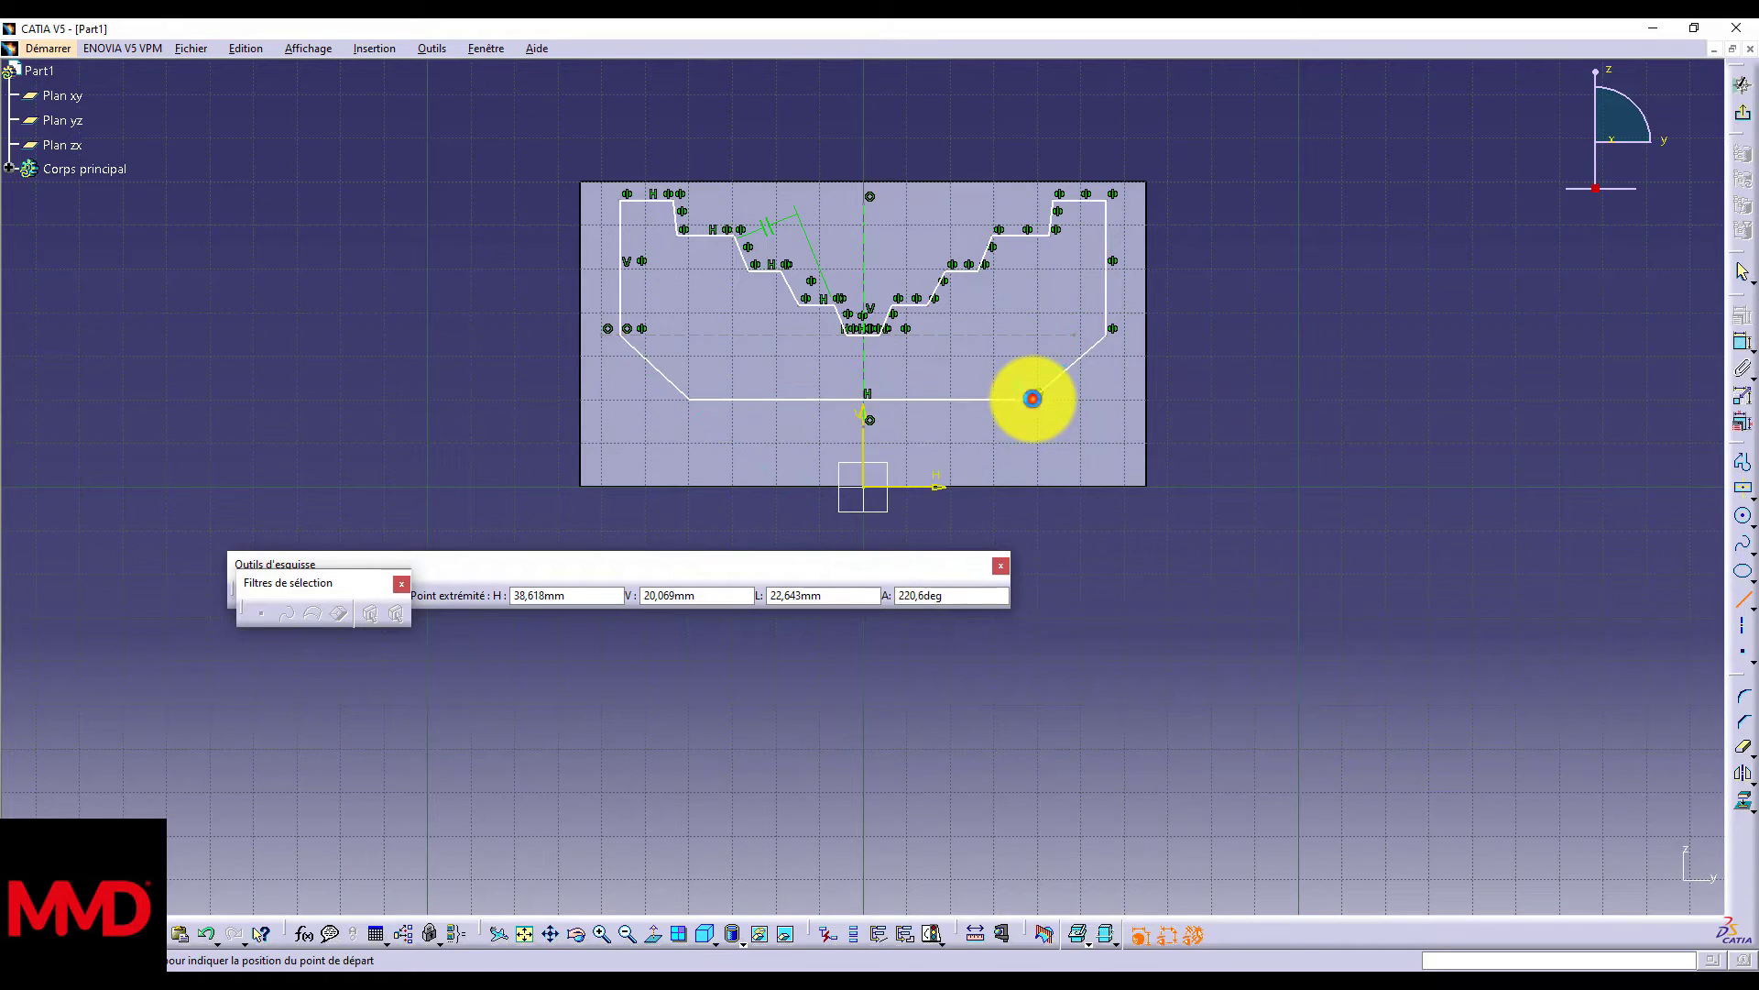
click(1033, 398)
right_click(1261, 427)
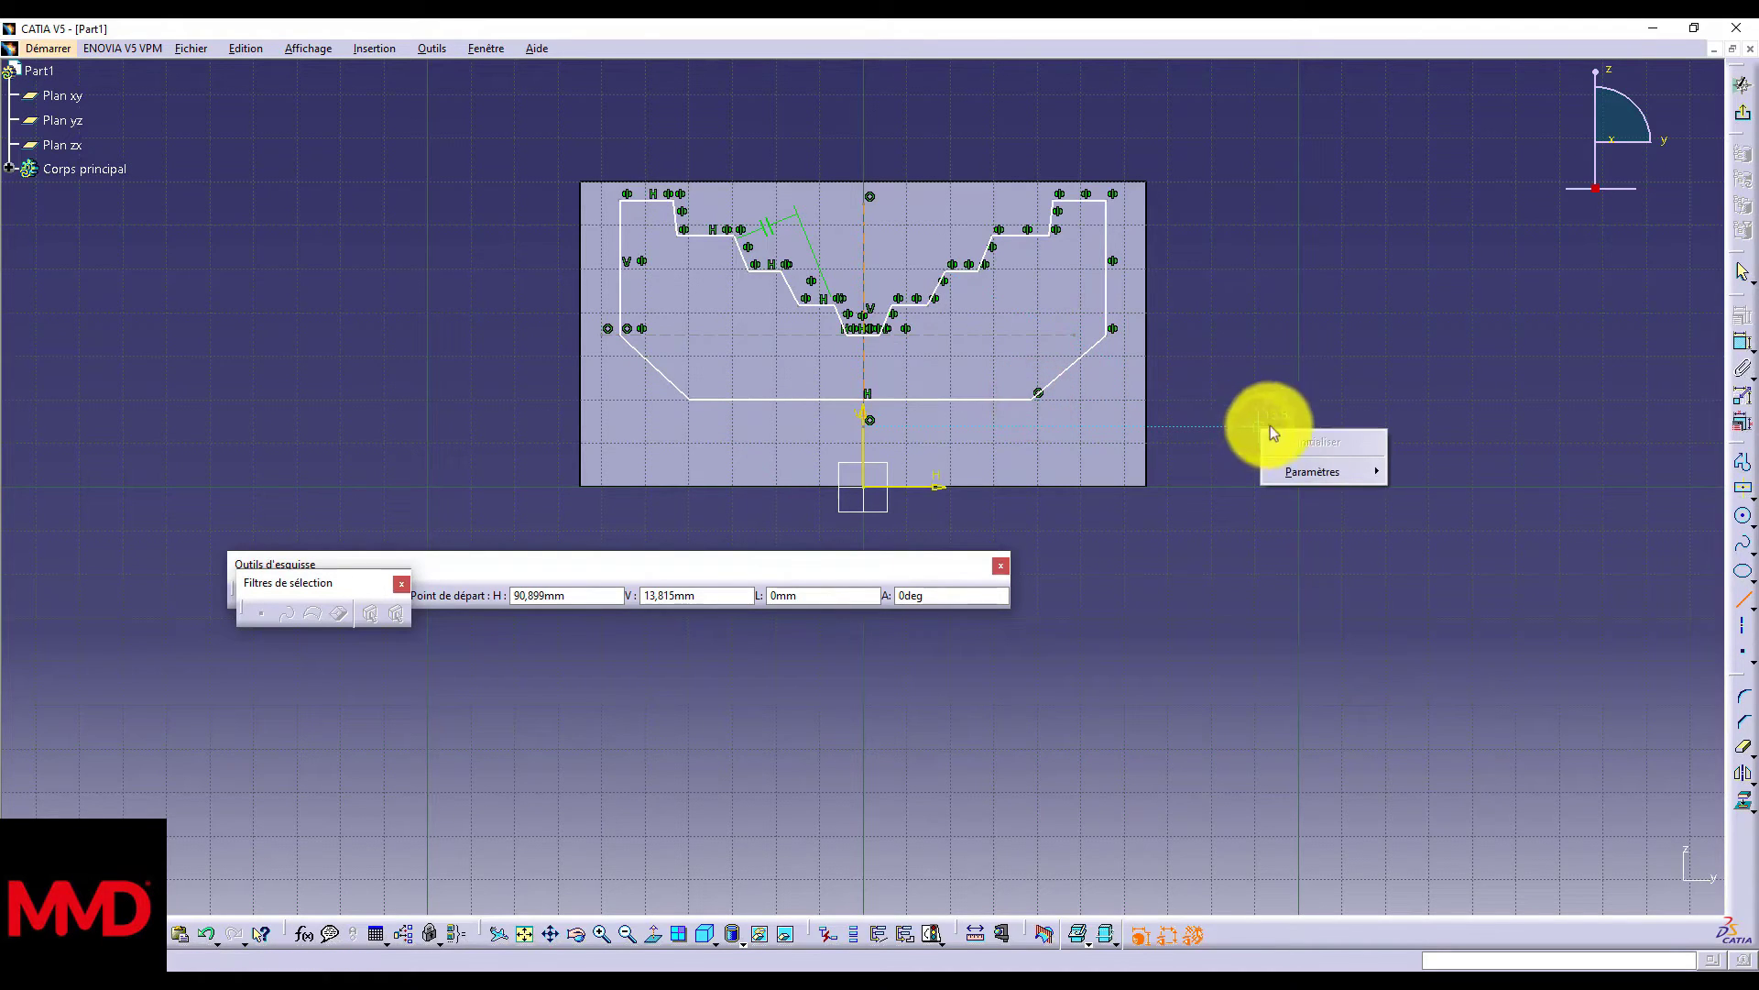
click(1740, 268)
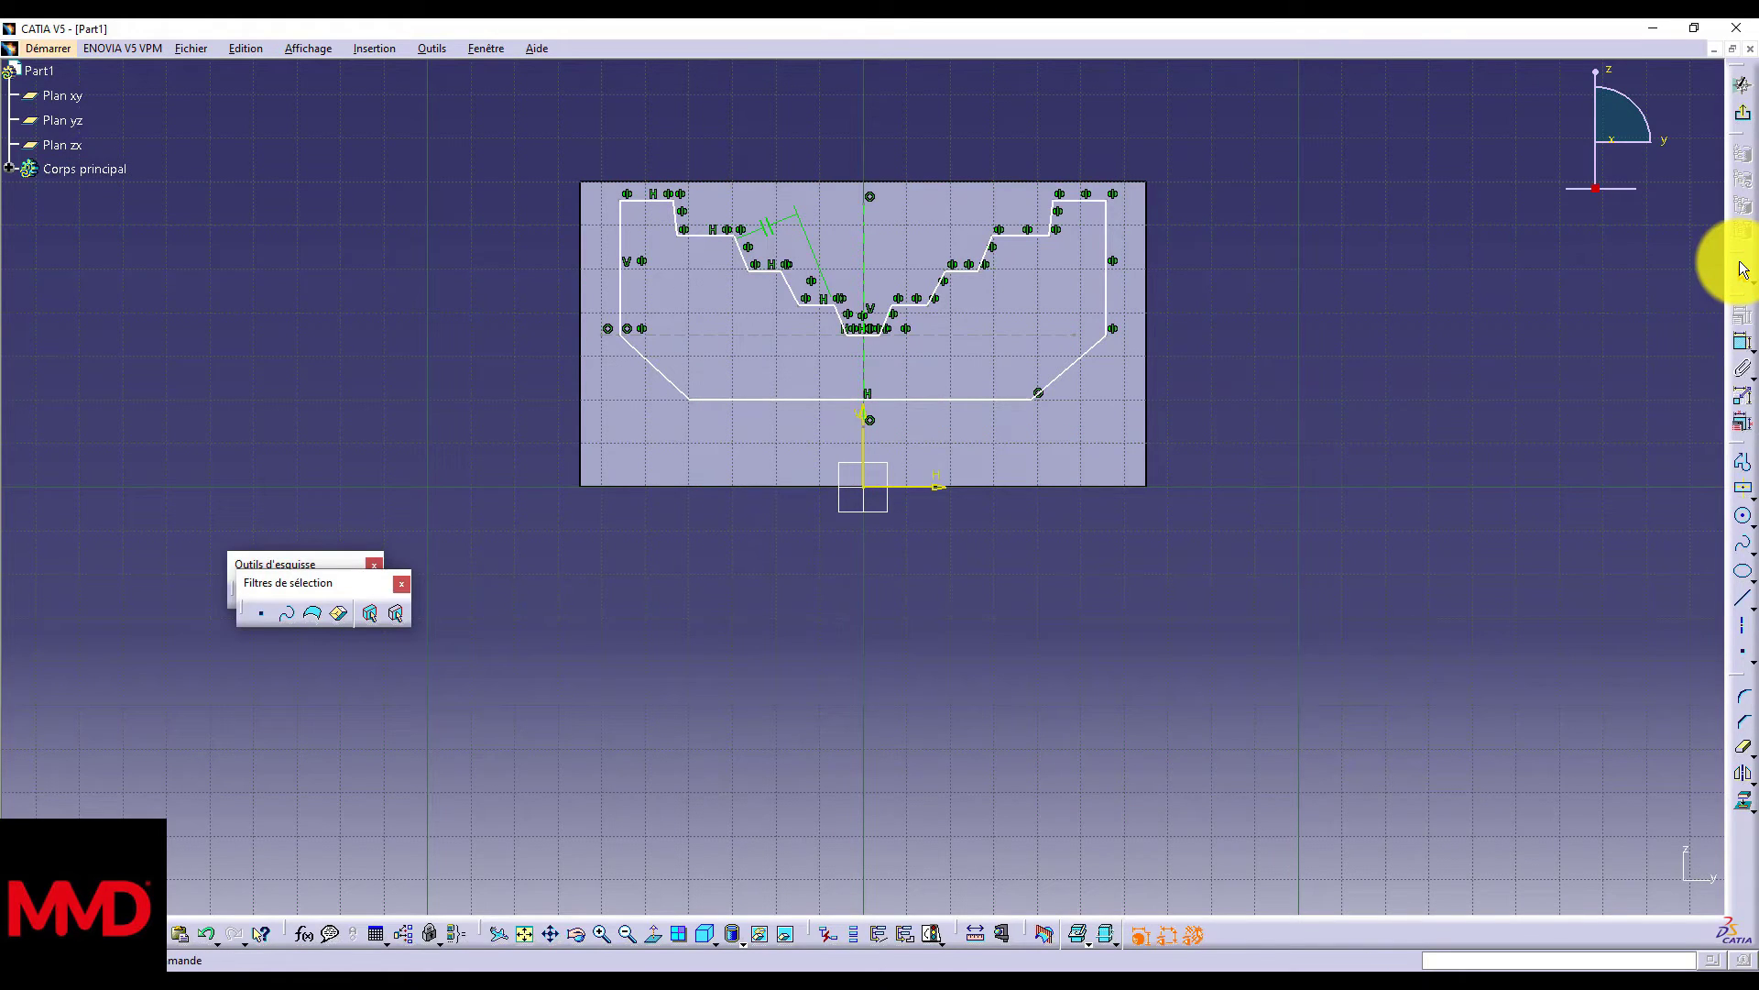
Step: Dimension the lower sloping line on the profile's positive-H side and set its length to 22 mm
click(1744, 353)
click(1063, 371)
click(1222, 498)
double_click(1222, 494)
text(220)
key(BackSpace)
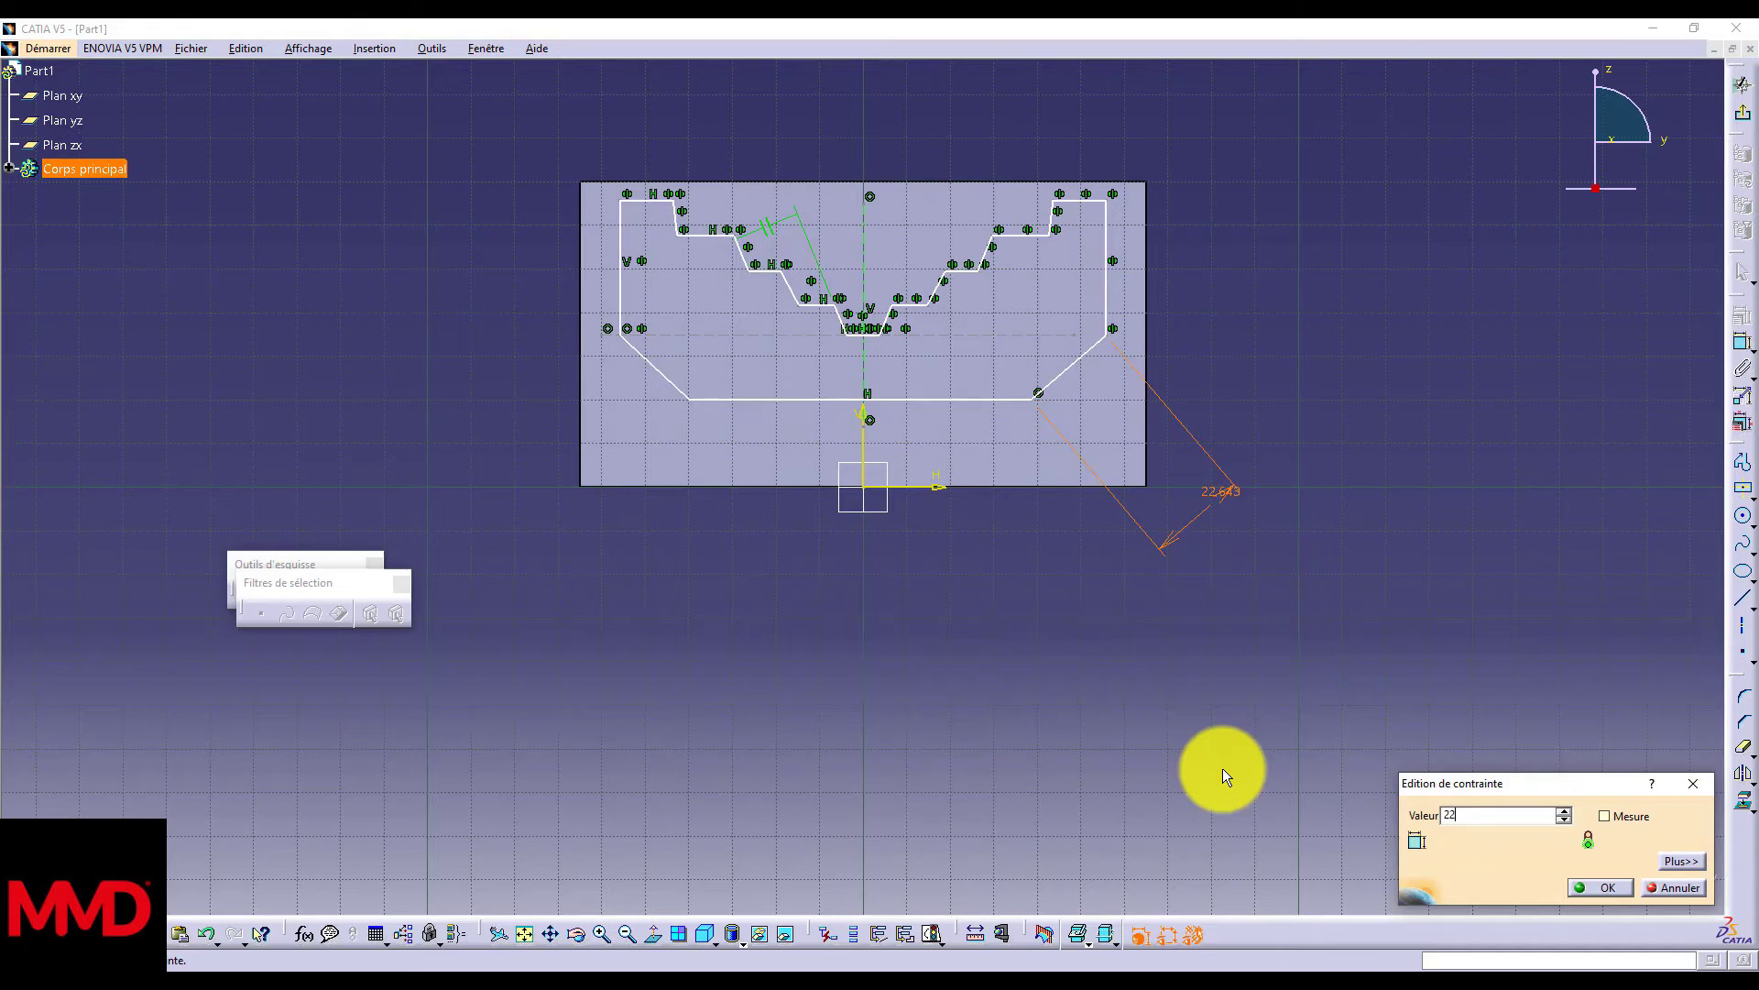
key(Return)
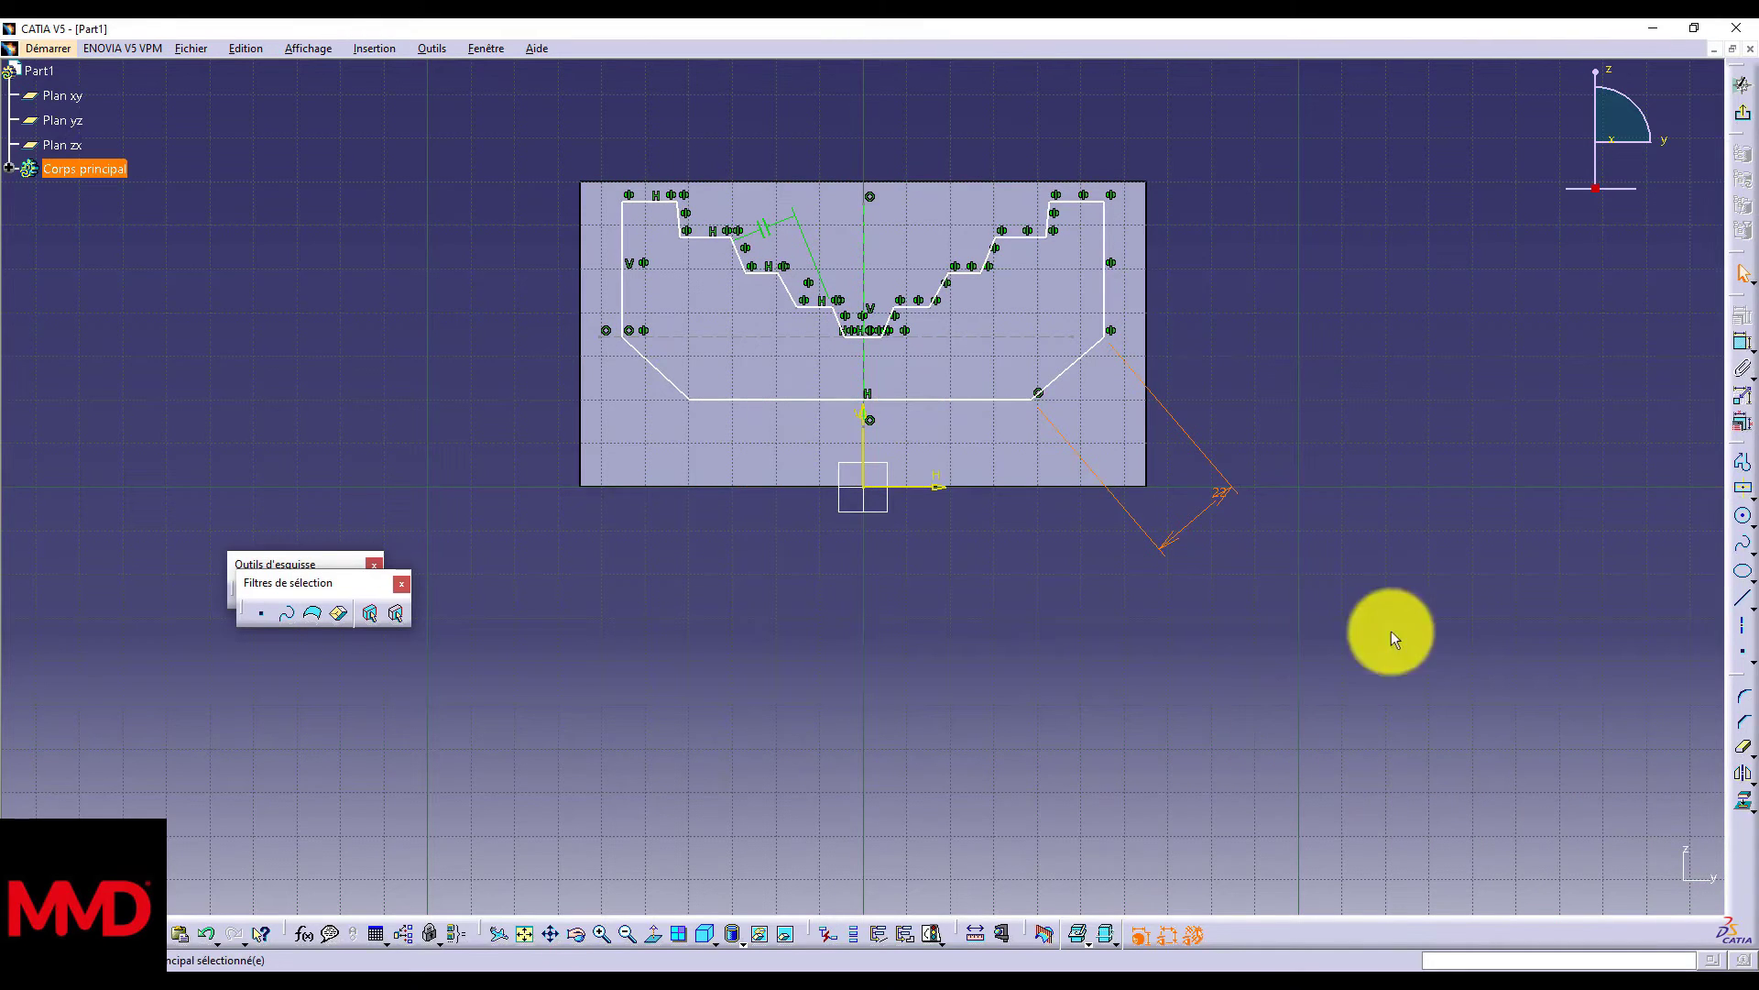
Step: Dimension the opposite lower sloping line and set its length to 22 mm
click(1745, 342)
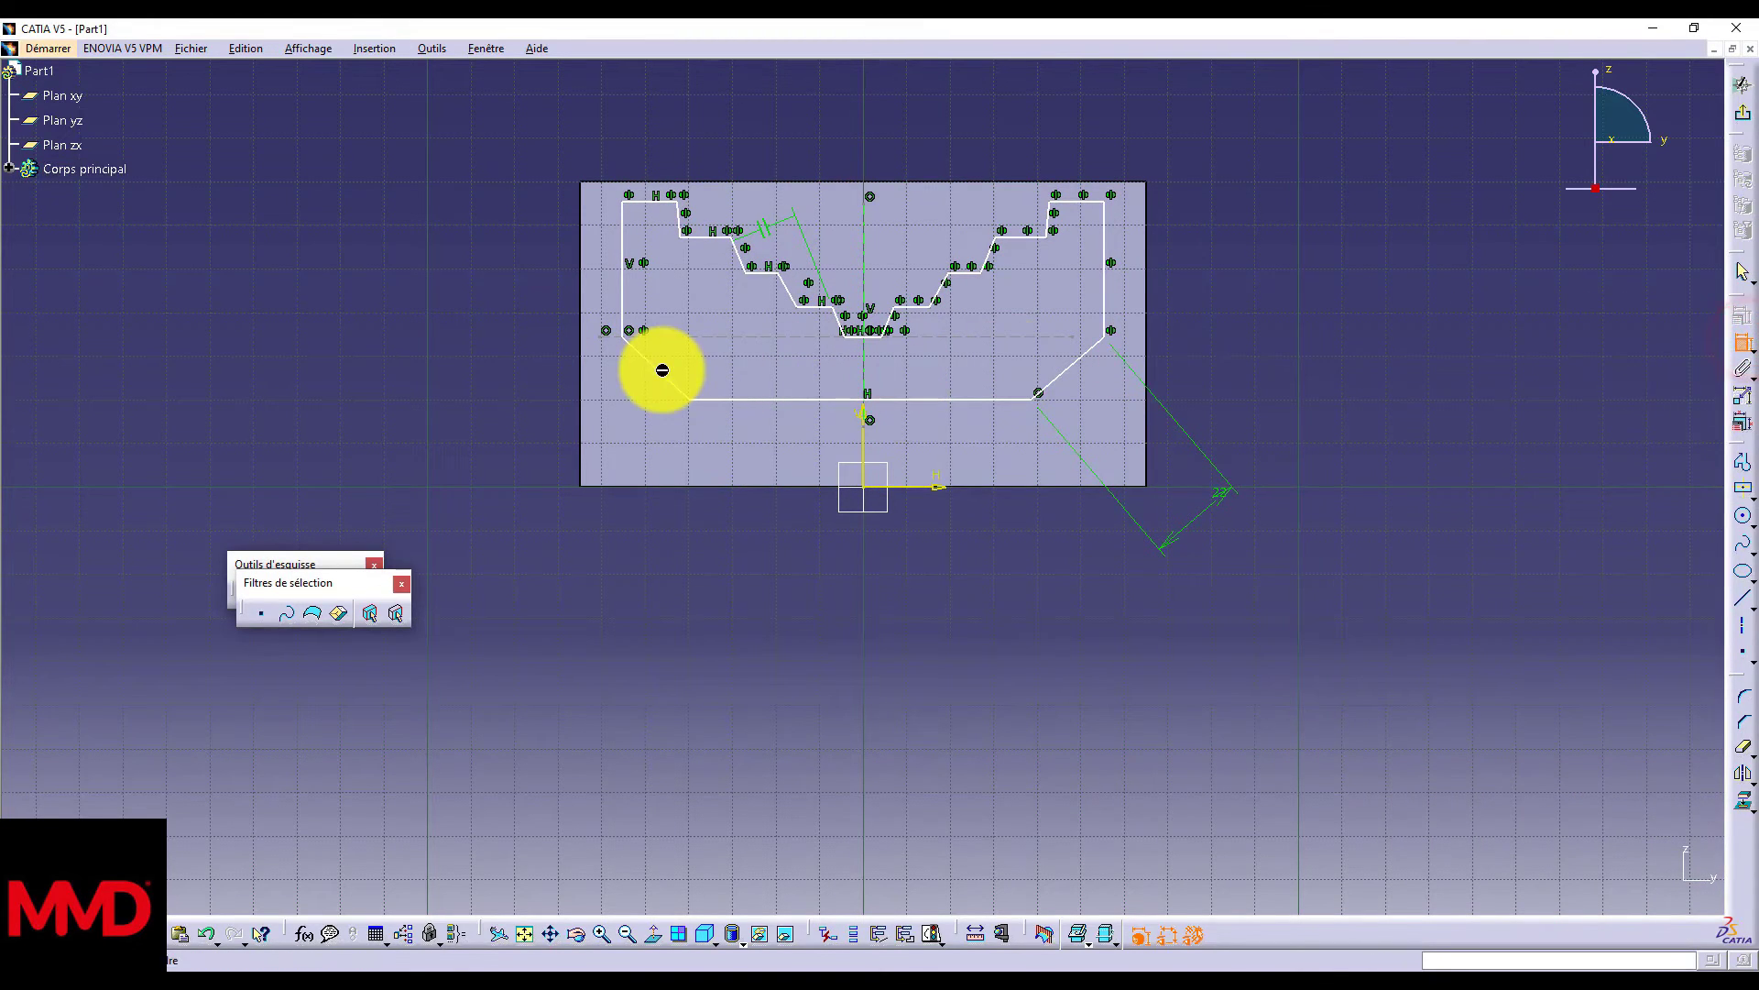
click(660, 369)
double_click(525, 463)
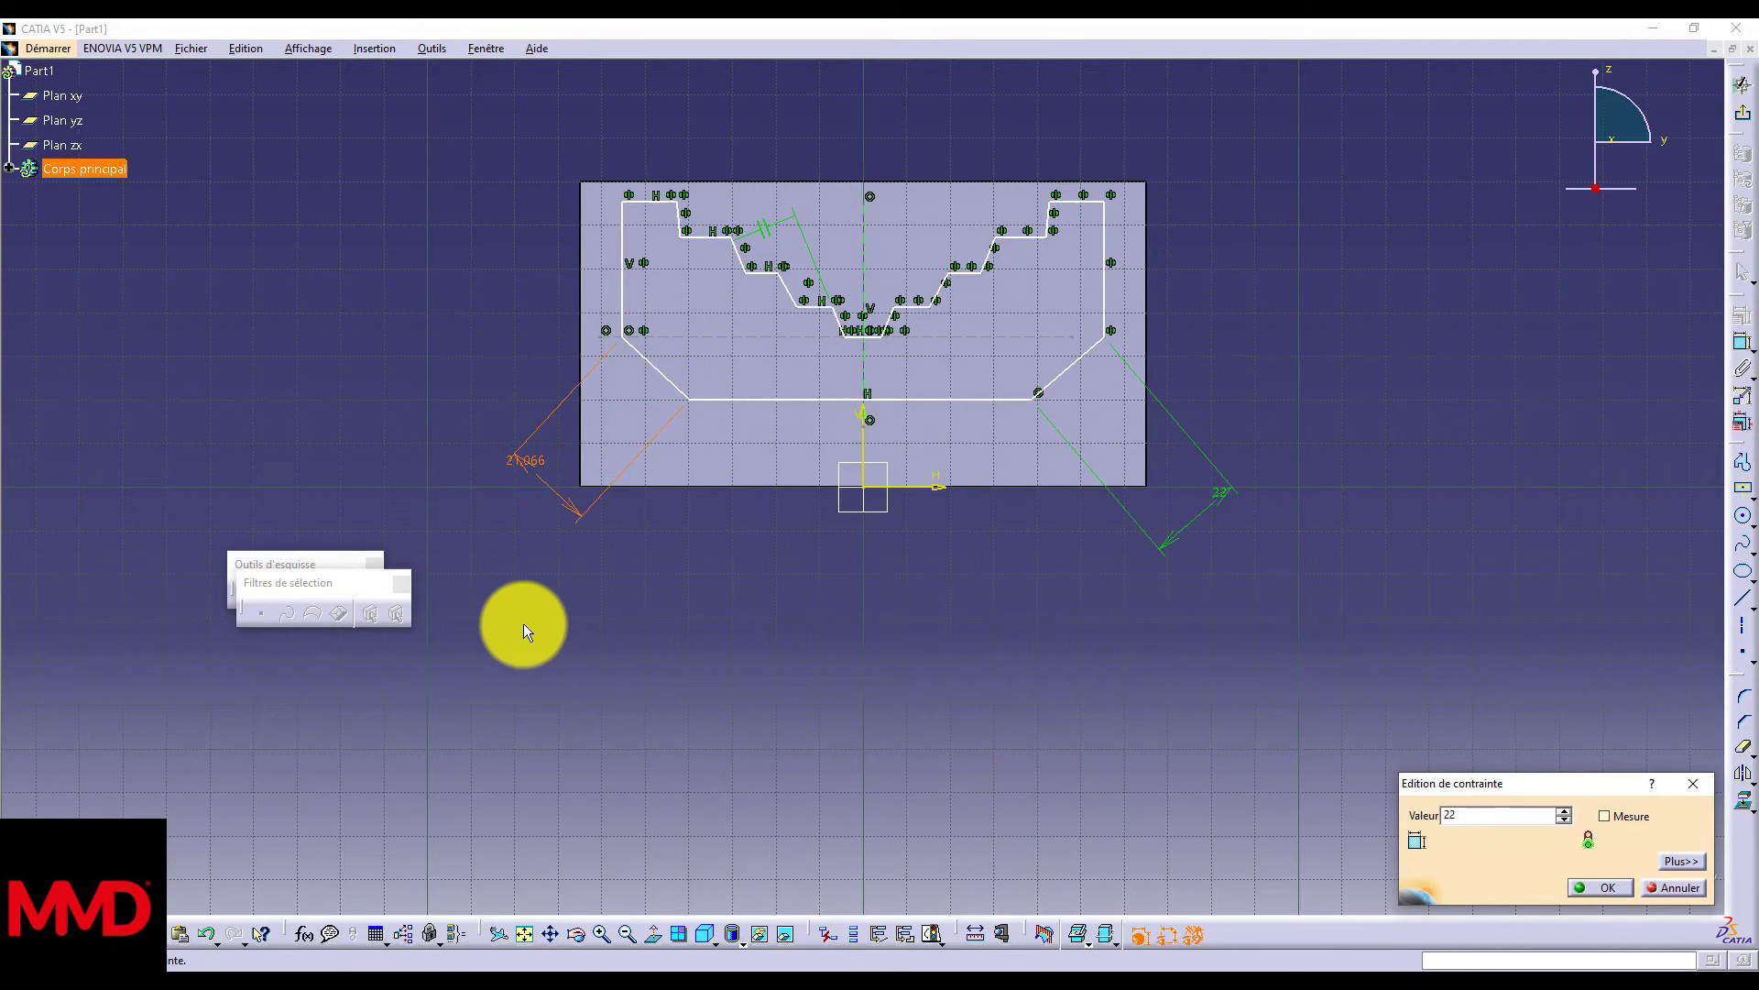
text(22)
key(Return)
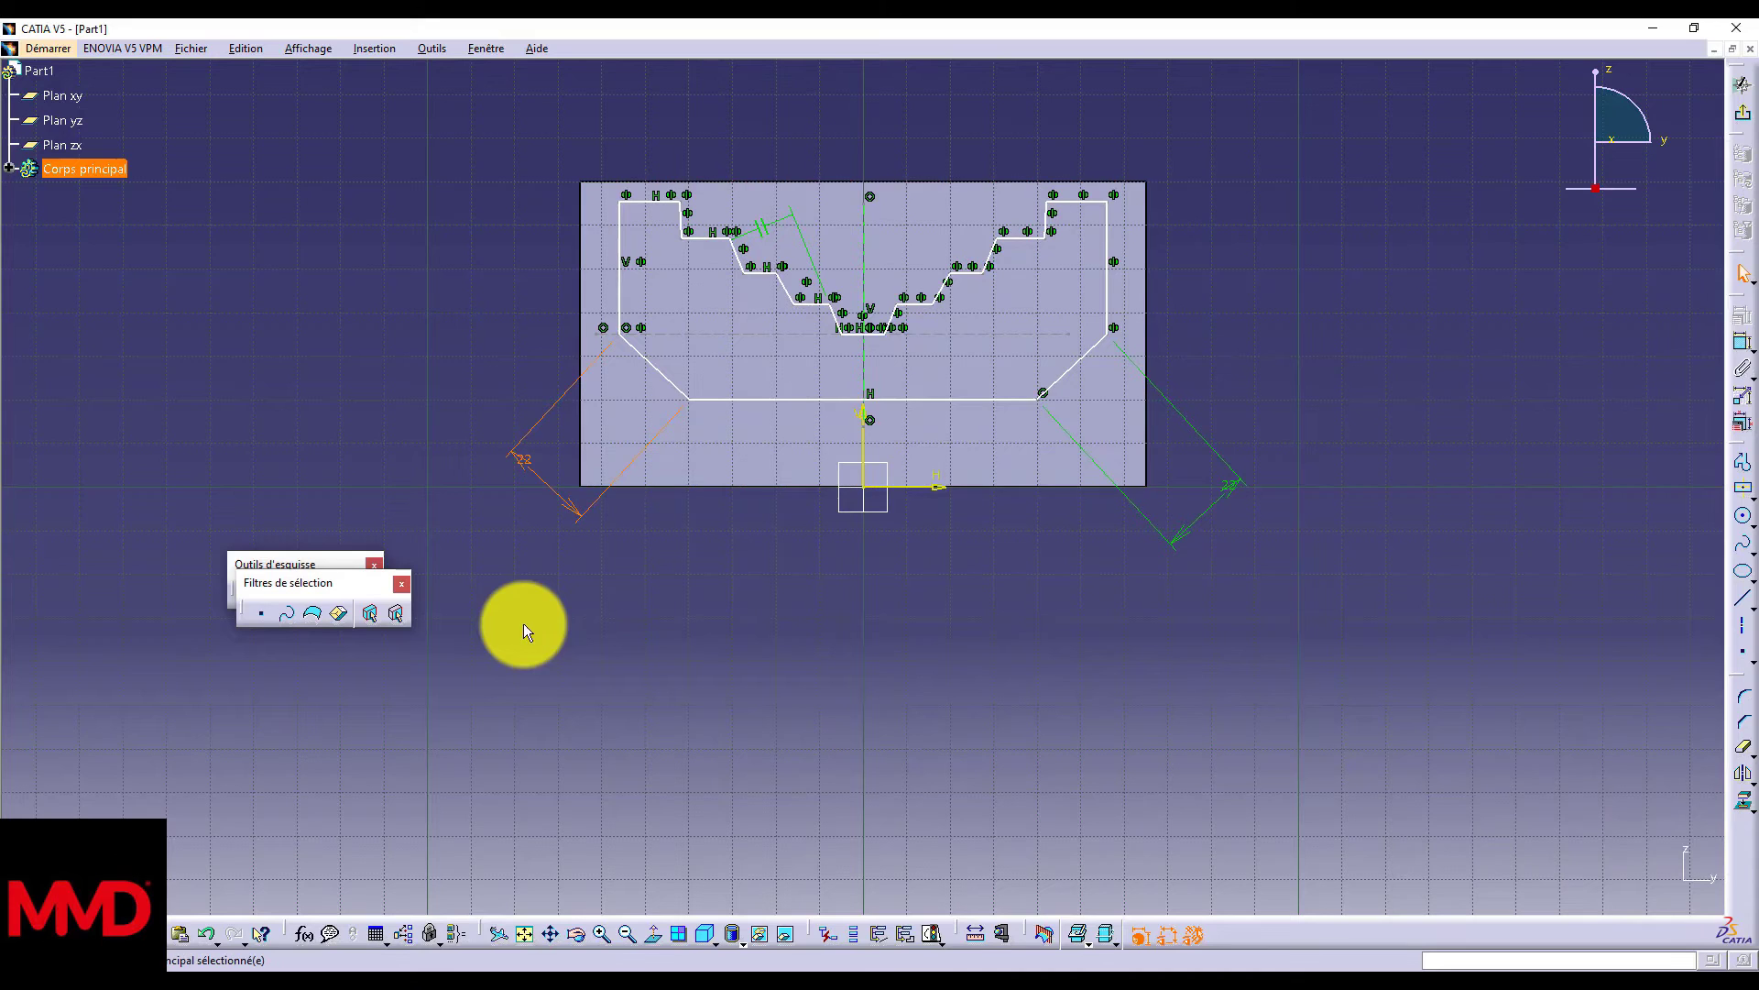
Step: Constrain the distance between the profile's lowest step and its bottom line to 17 mm, and exit the sketch
click(1740, 342)
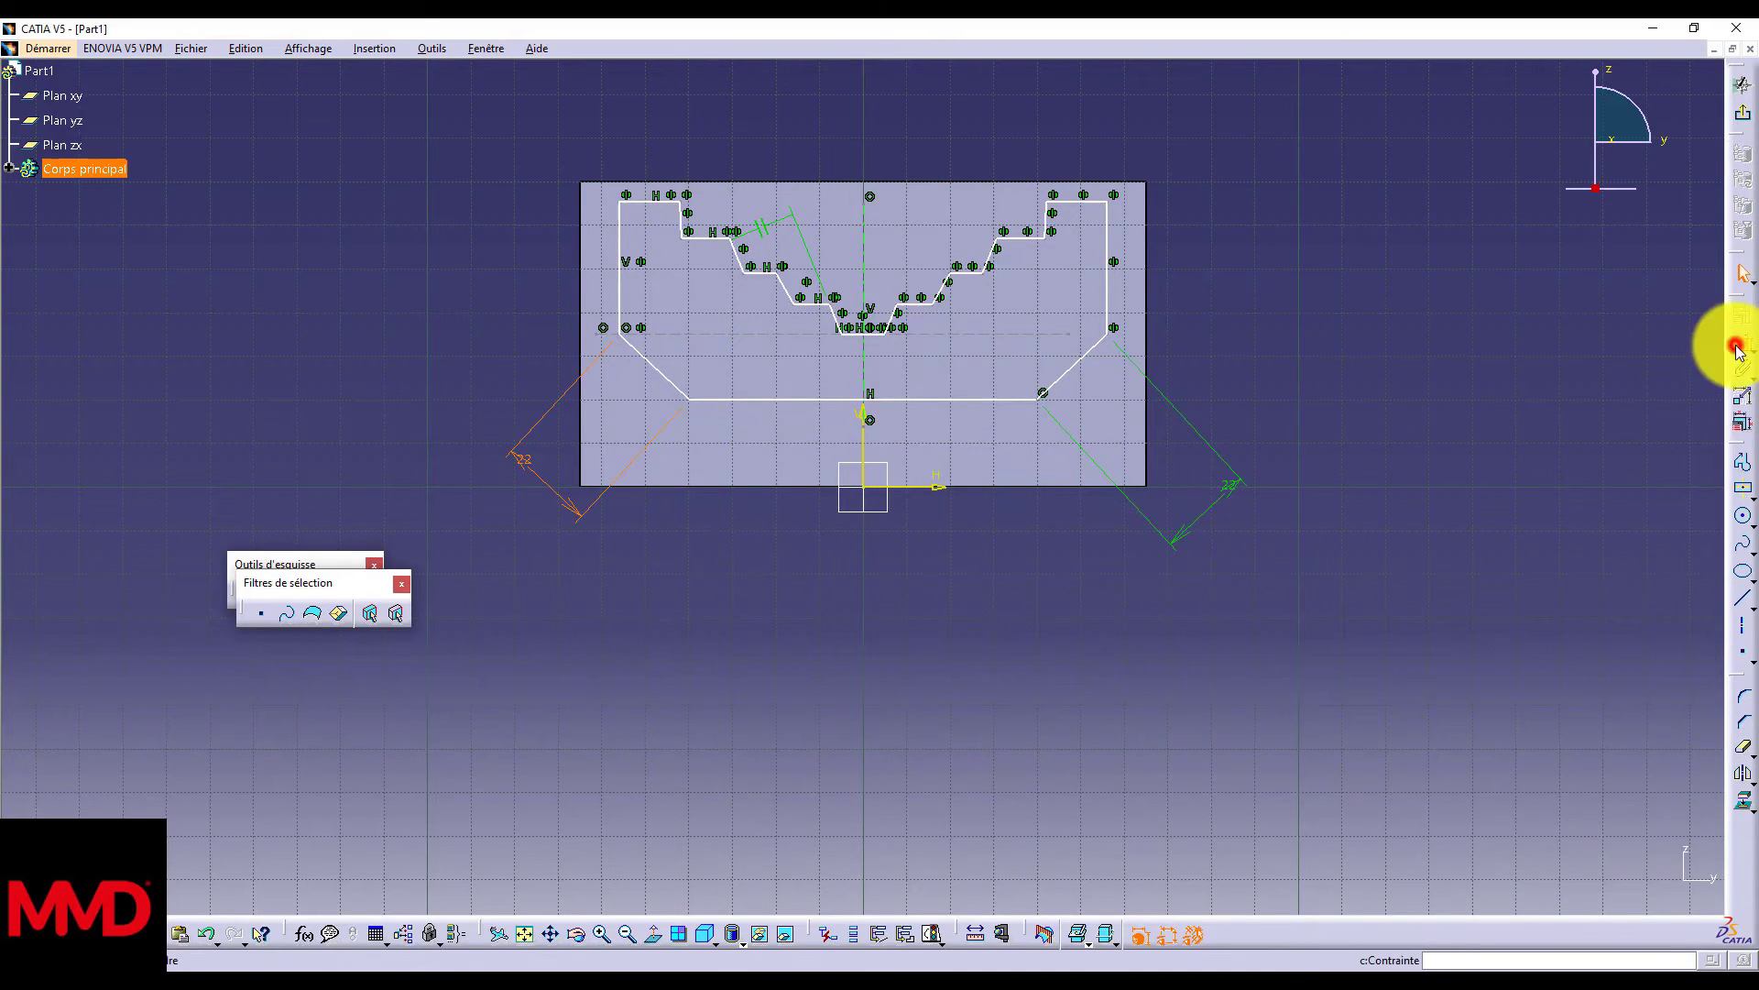
click(869, 334)
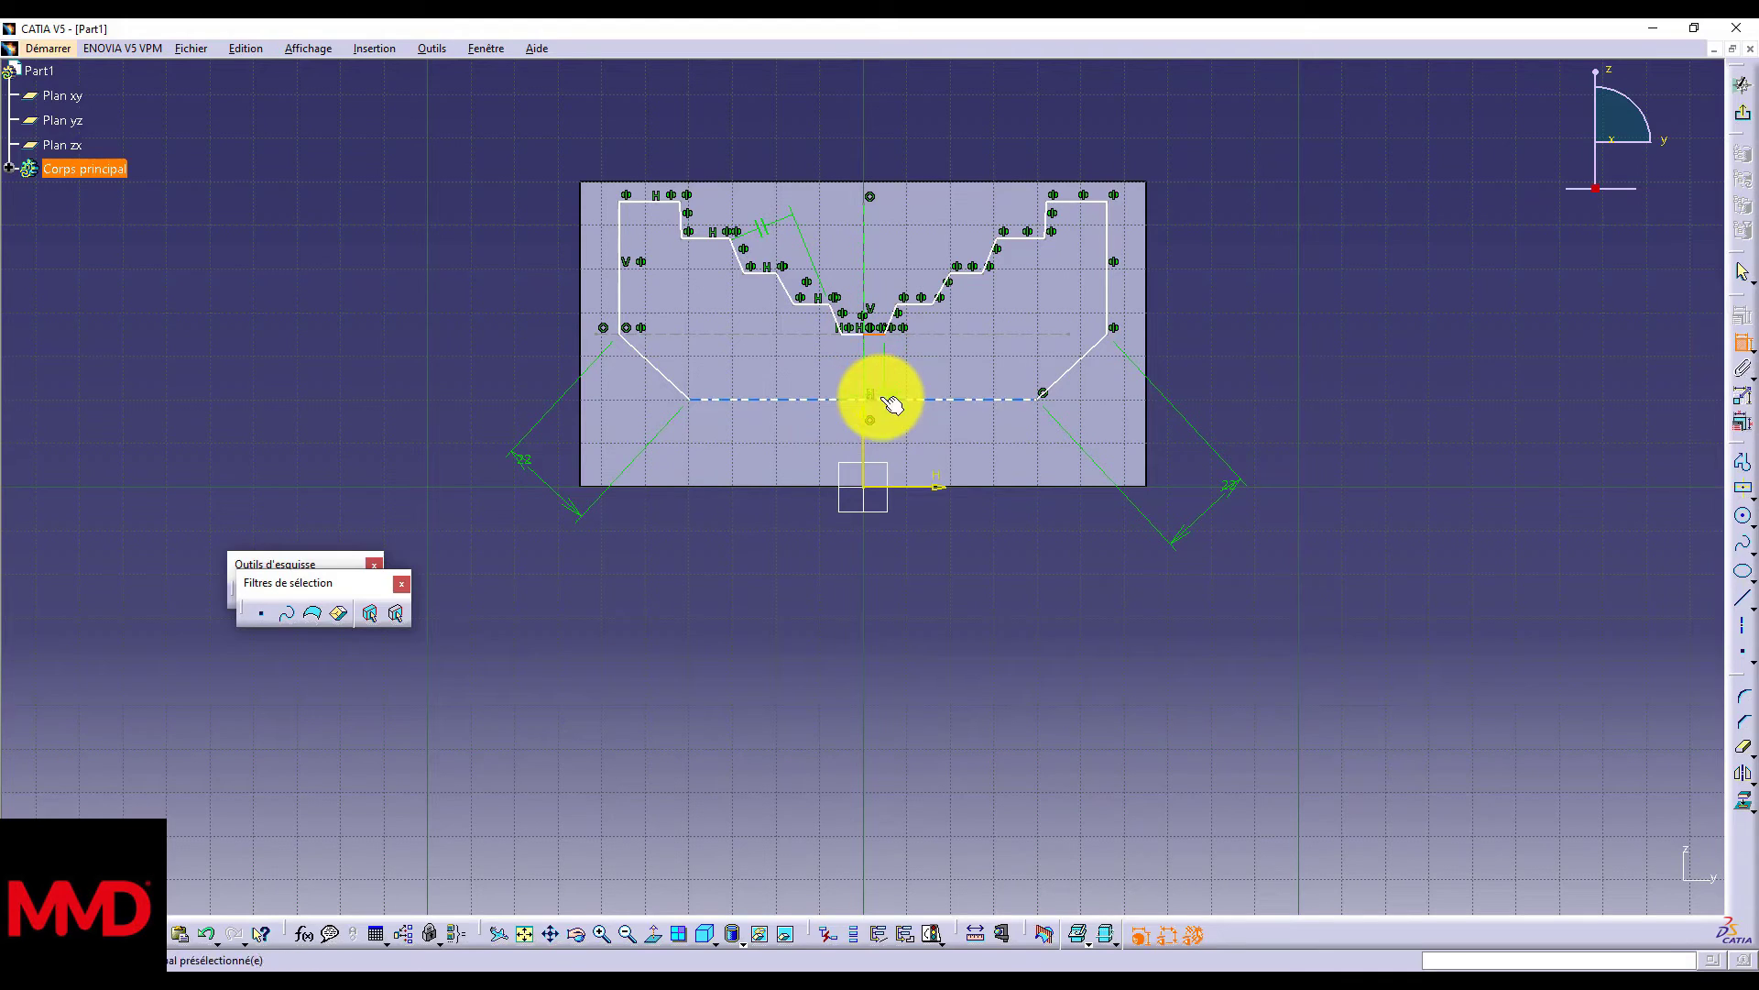
double_click(949, 353)
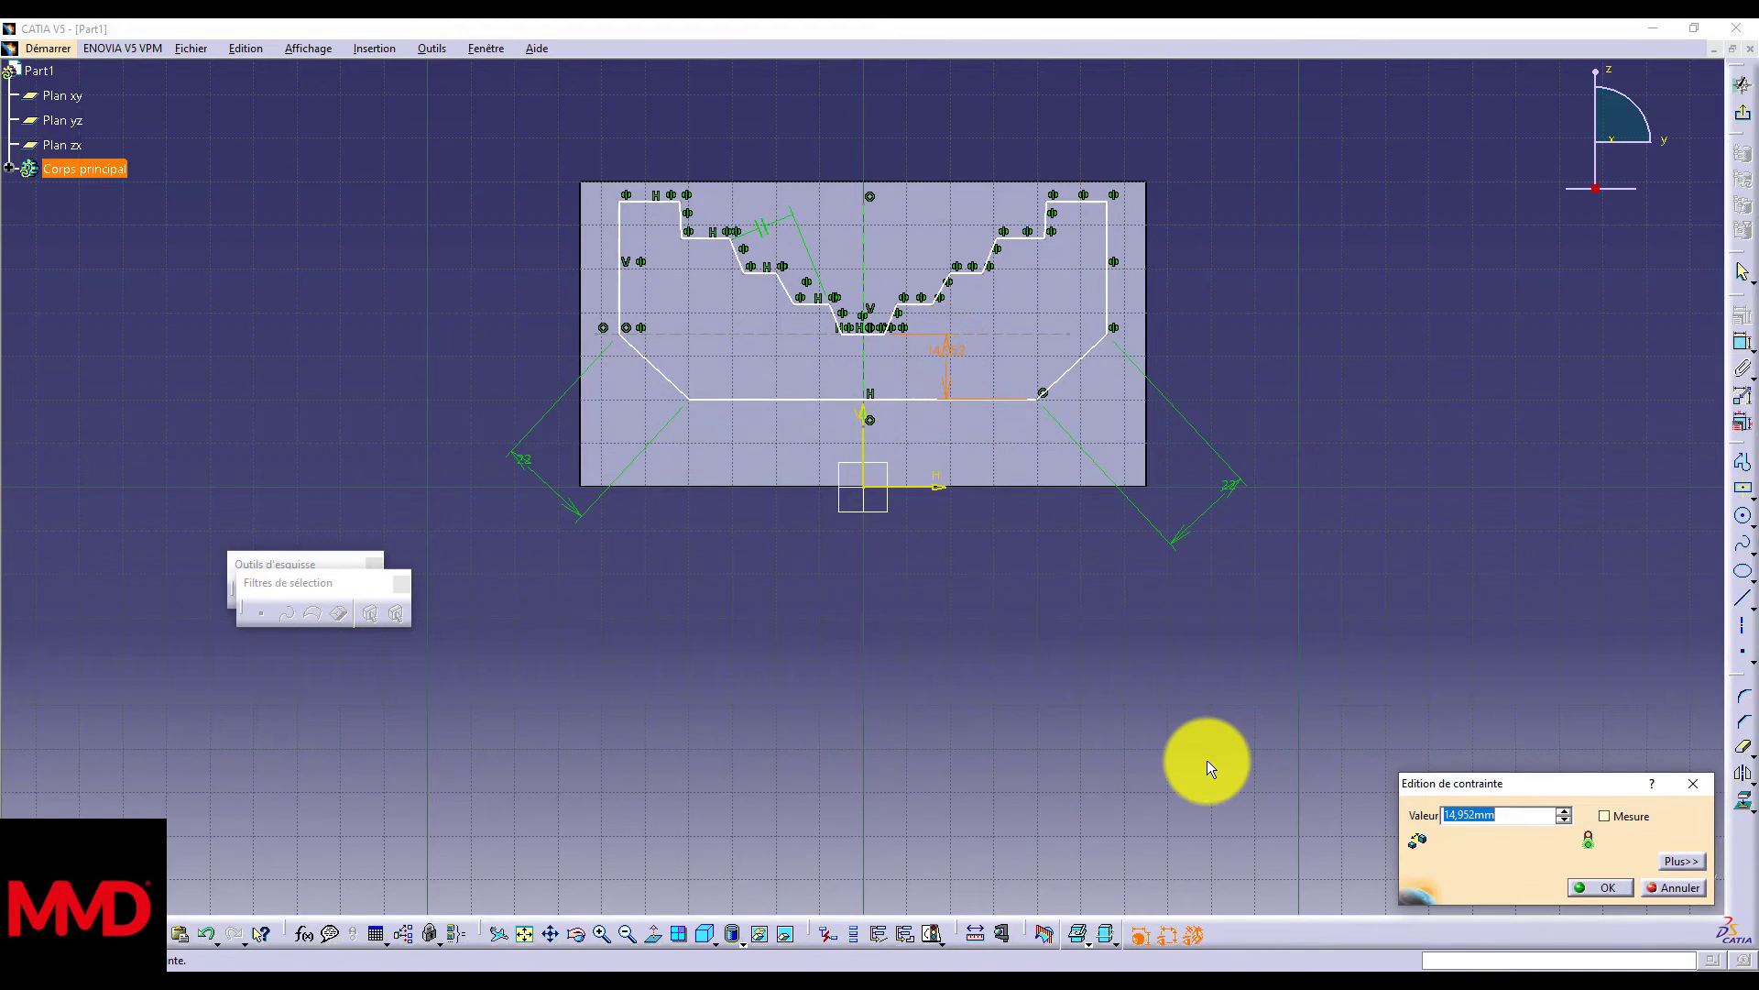
text(17)
click(1602, 887)
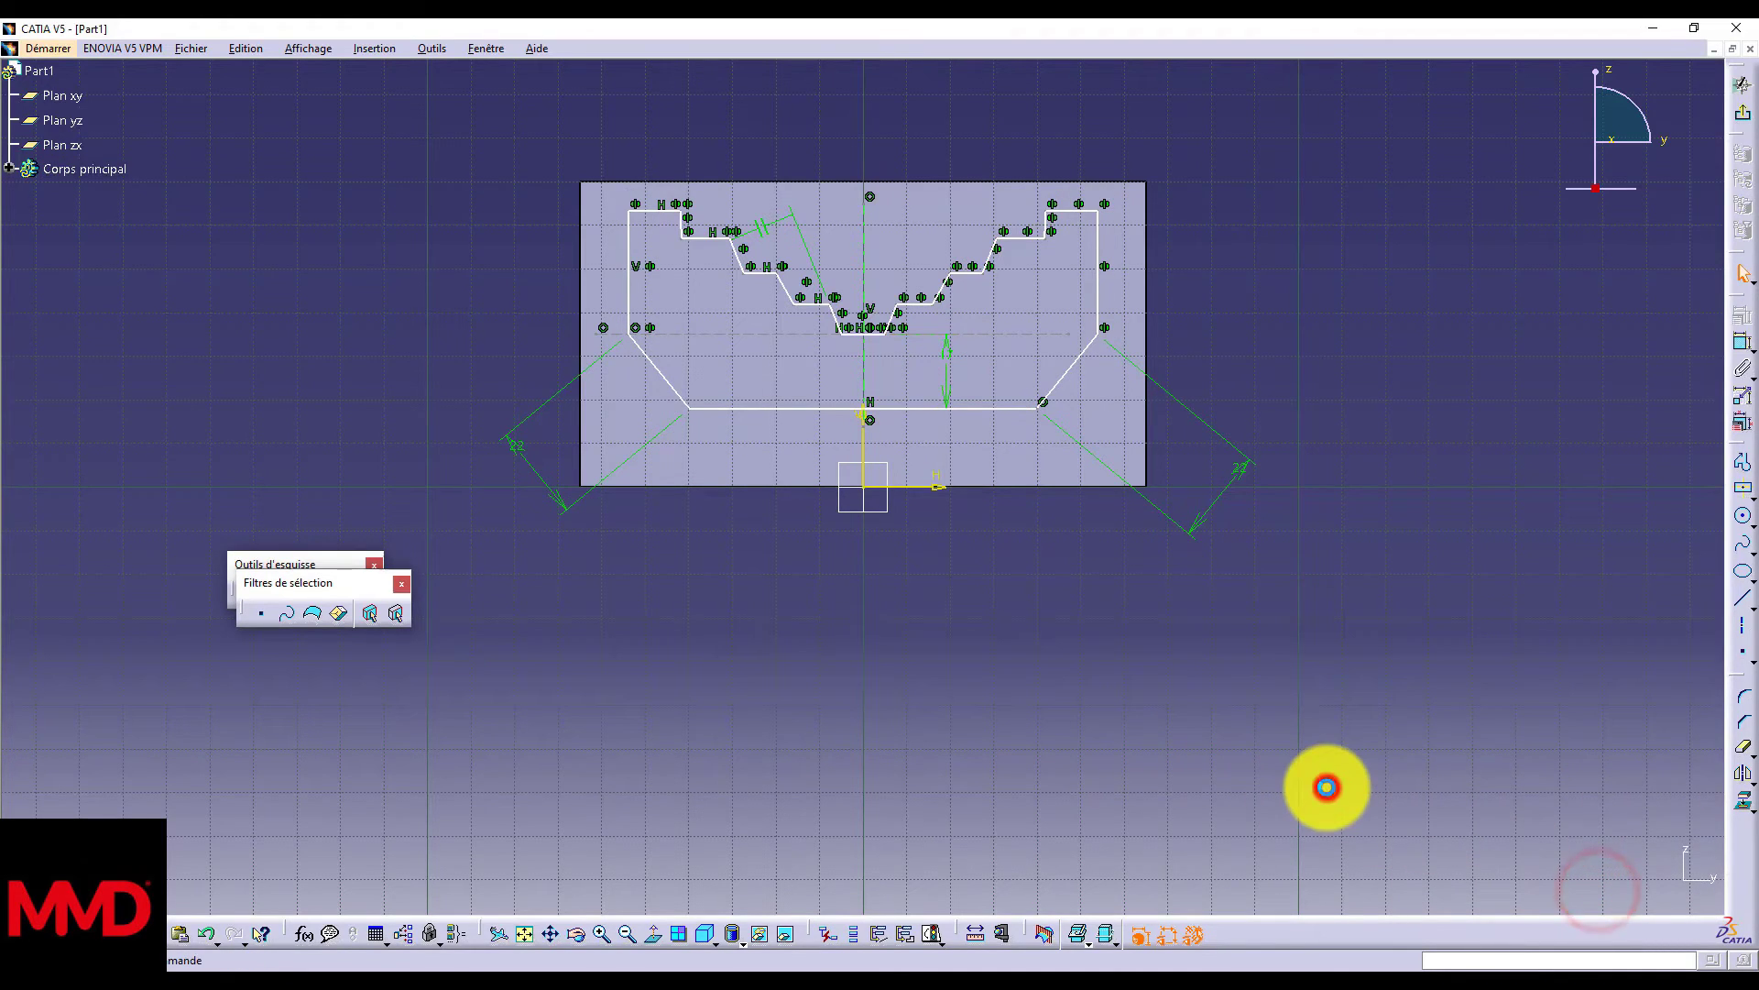
click(1743, 112)
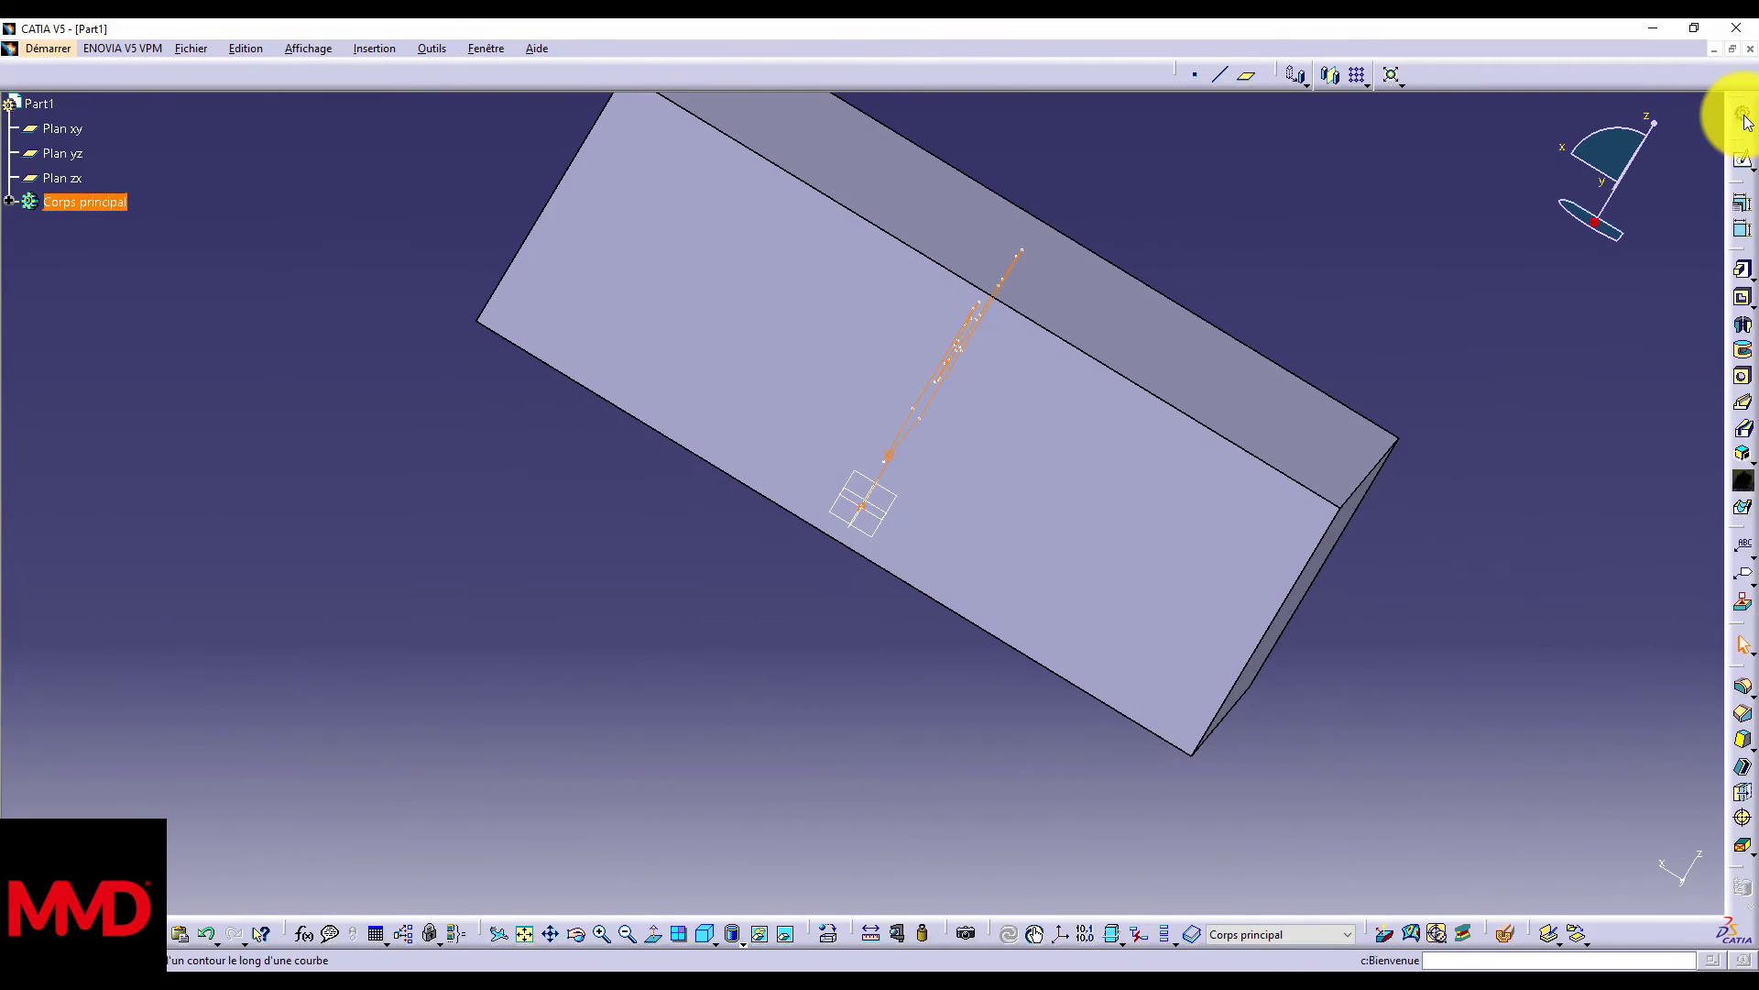
Step: Set up a pocket from the stepped profile sketch with symmetric extent and a depth of 80 mm
click(1739, 302)
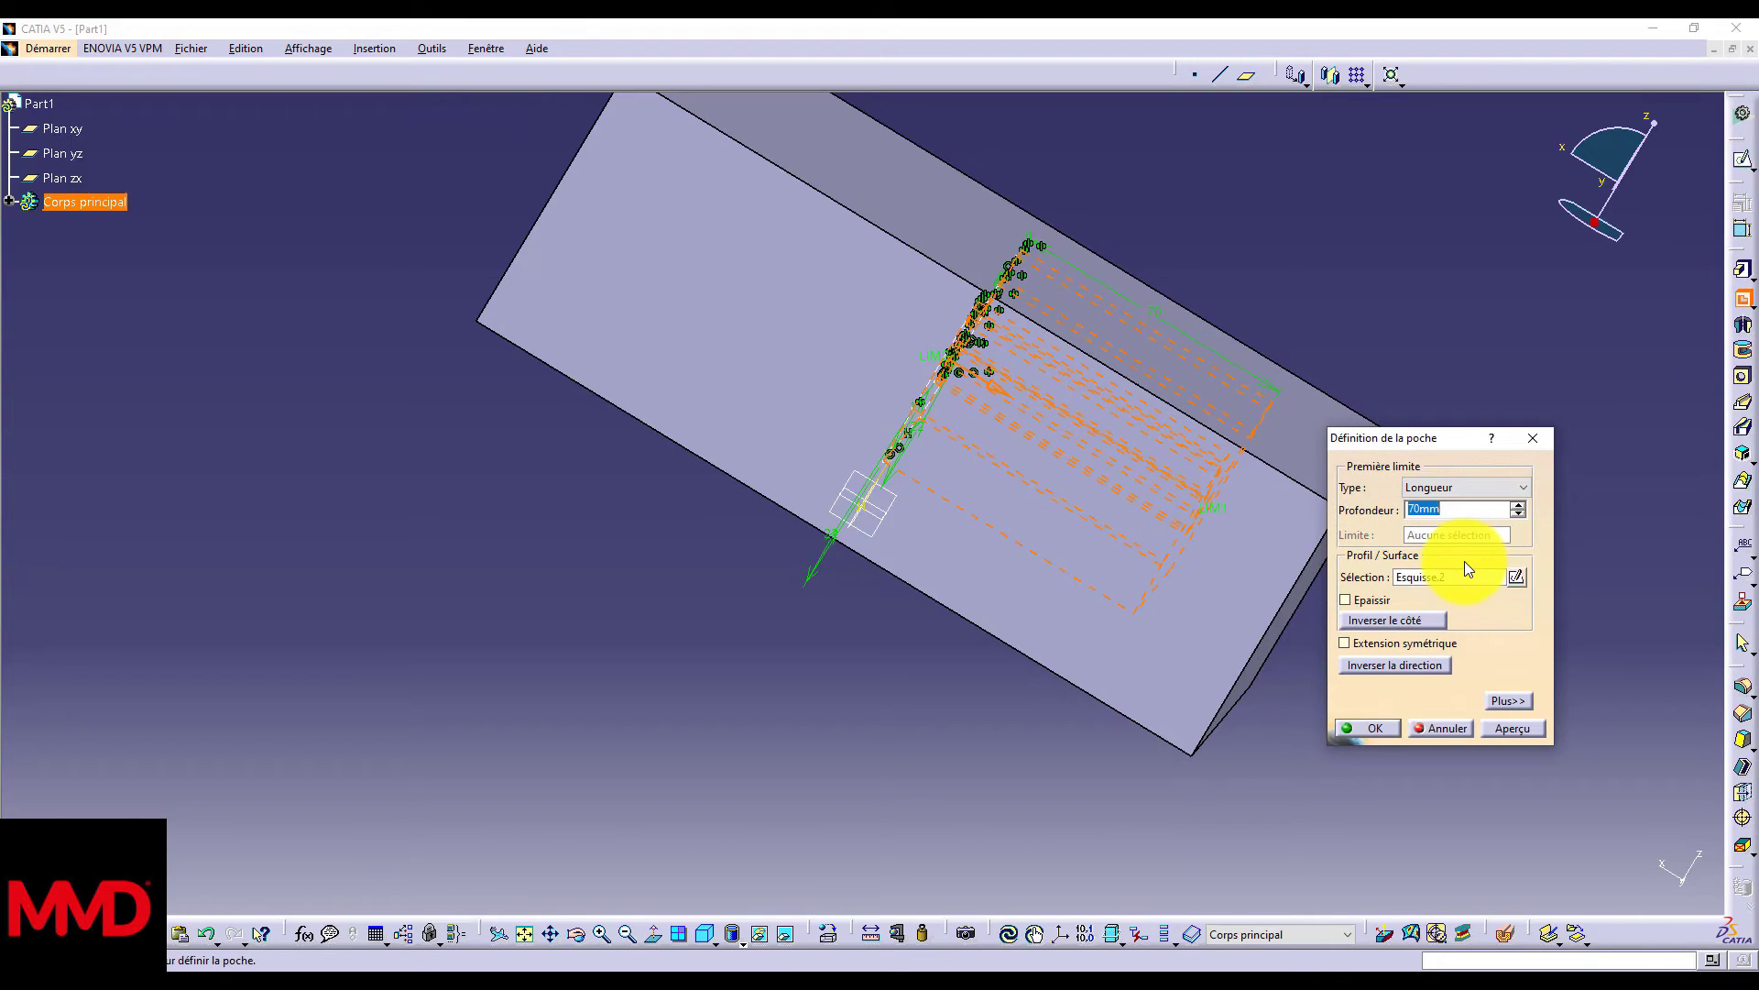
click(1344, 643)
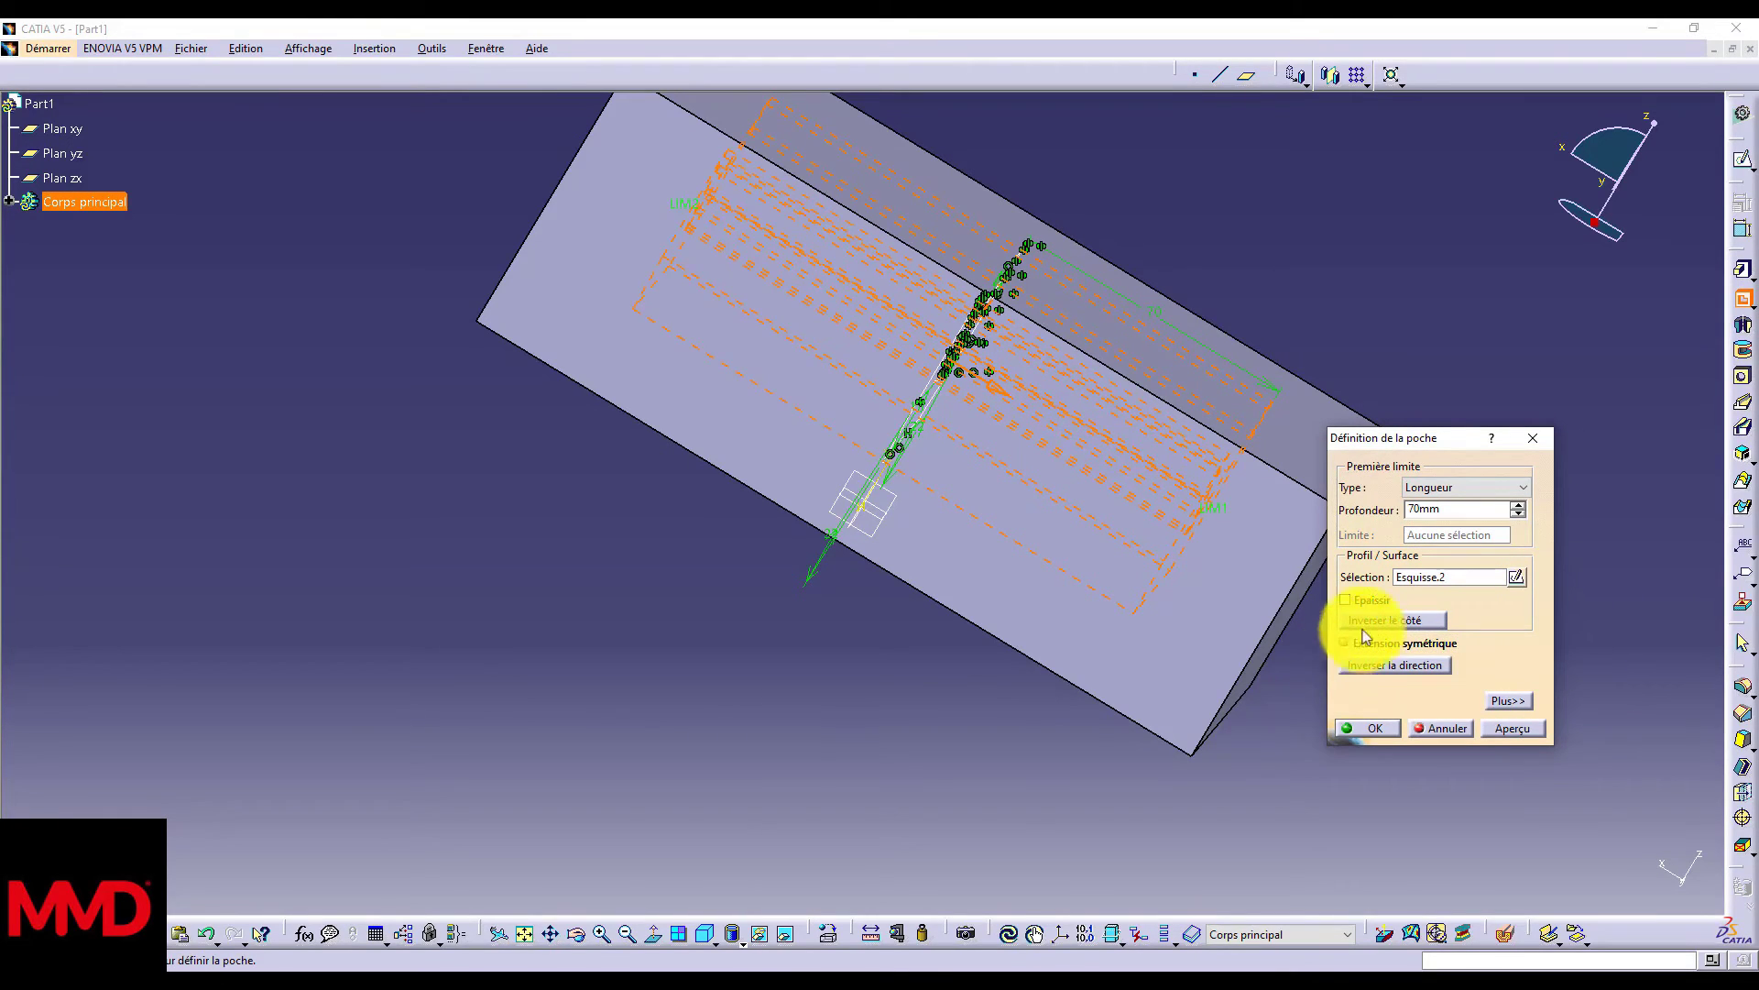
click(1515, 507)
click(1516, 507)
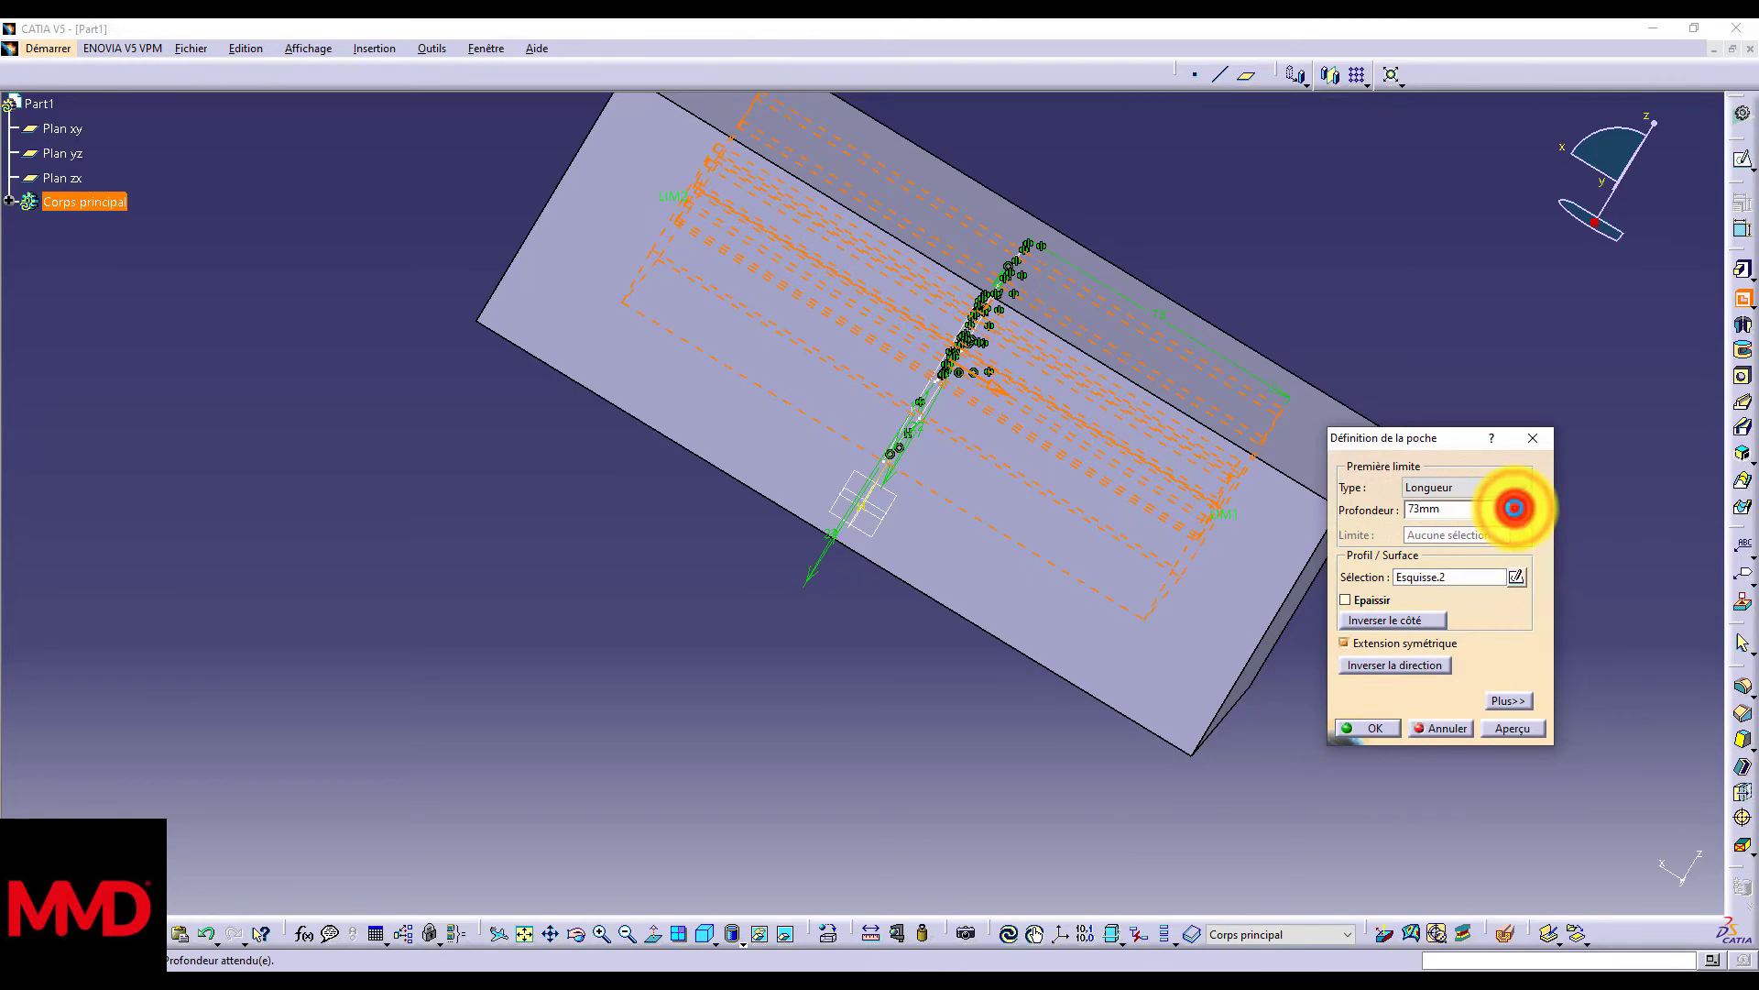
click(1516, 507)
click(1516, 506)
click(1516, 507)
click(1515, 507)
click(1515, 507)
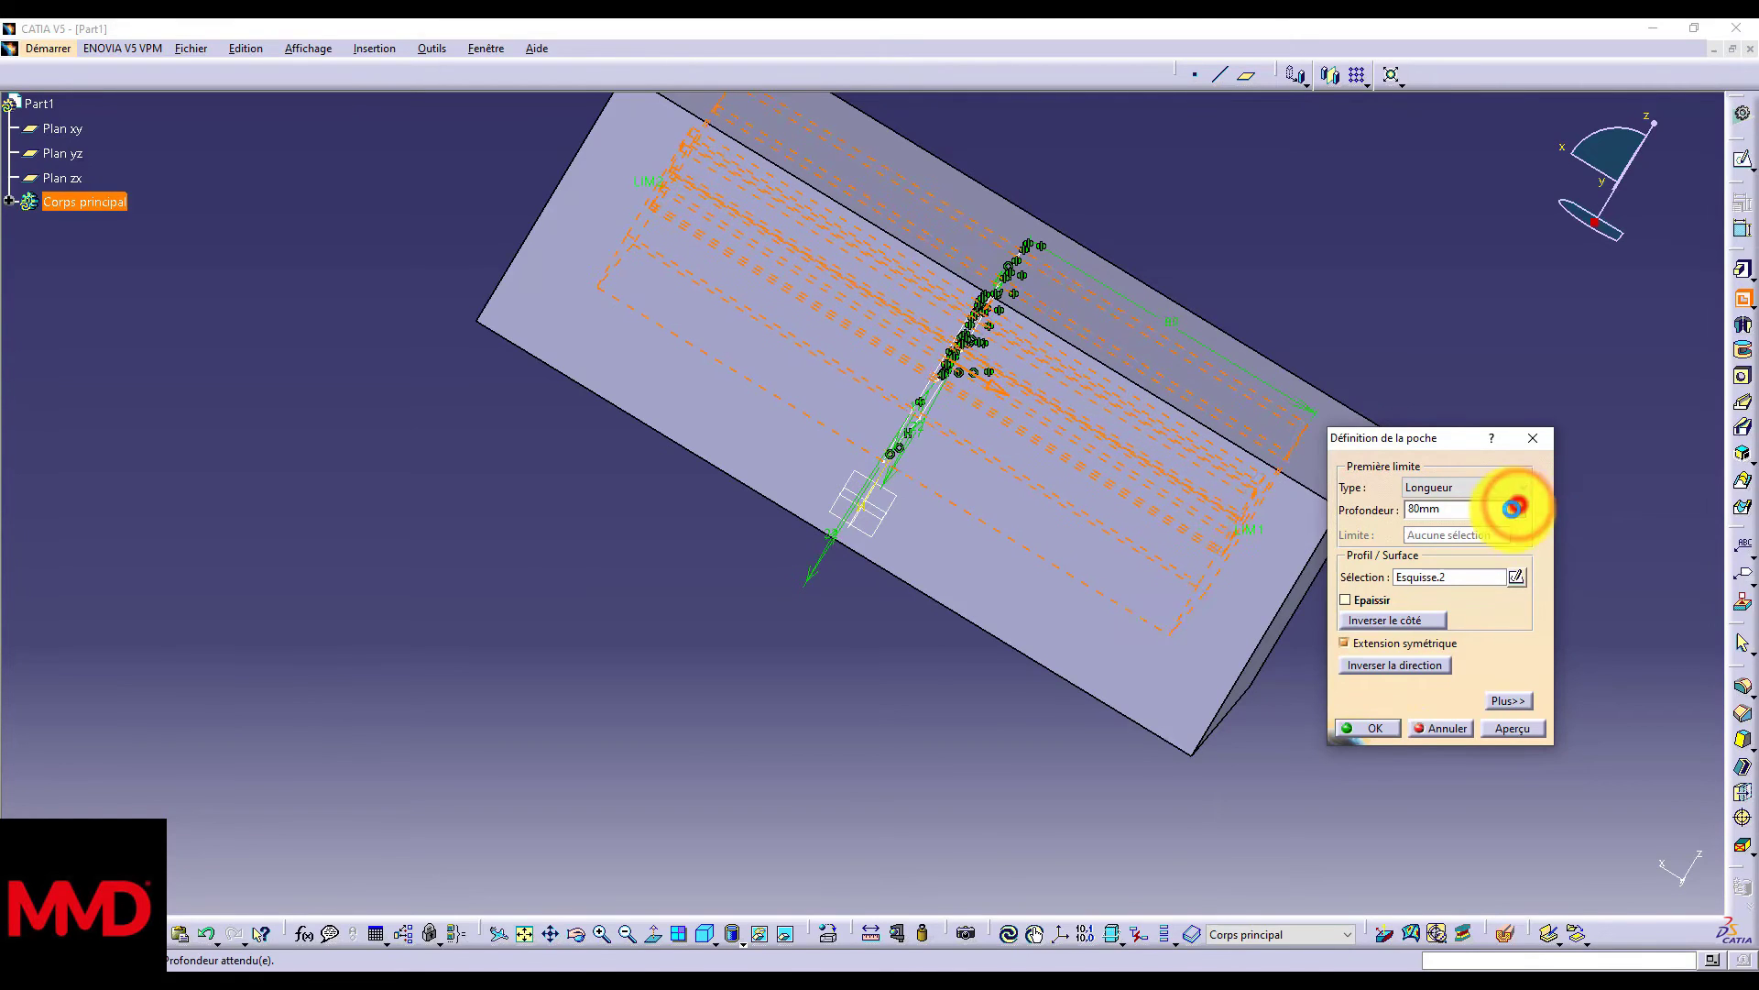
Step: Reverse the pocket's direction and side so the material outside the profile is removed, and create the pocket
click(1400, 665)
click(1379, 619)
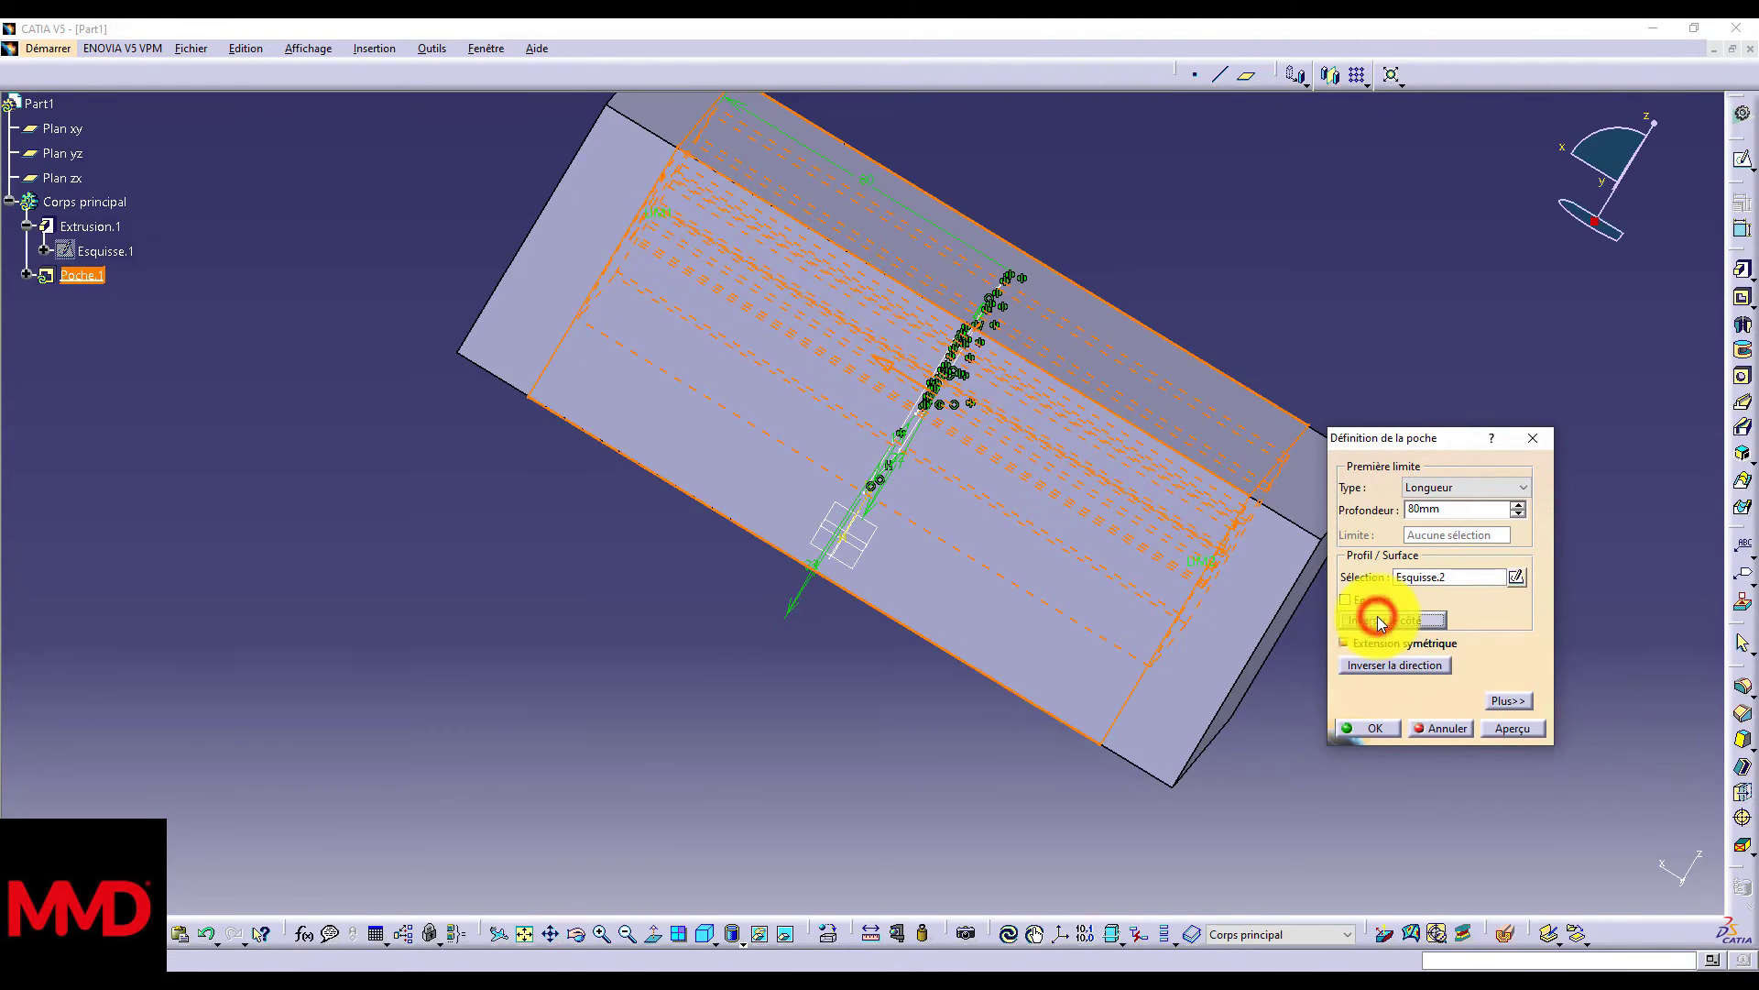
click(1531, 727)
click(1357, 727)
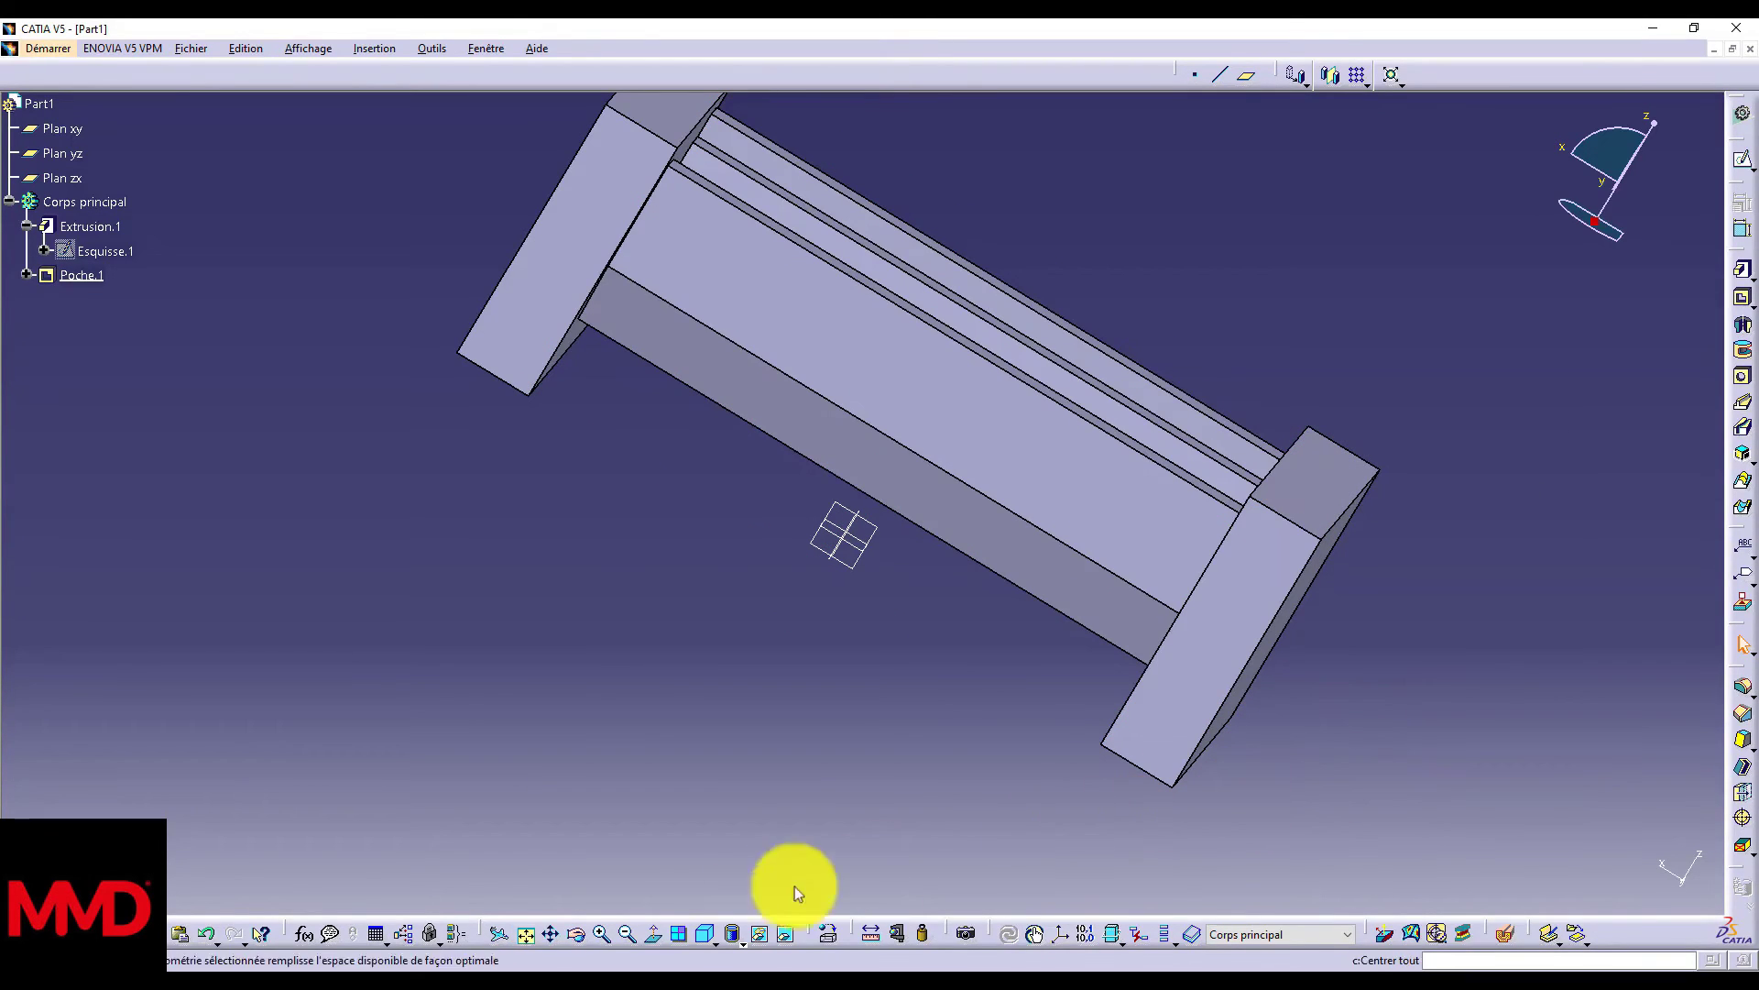
Step: Set up a chamfer on one end block, picking its outer face's four perimeter edges and three of the short edges across its thickness
click(576, 933)
drag(1340, 703, 1285, 97)
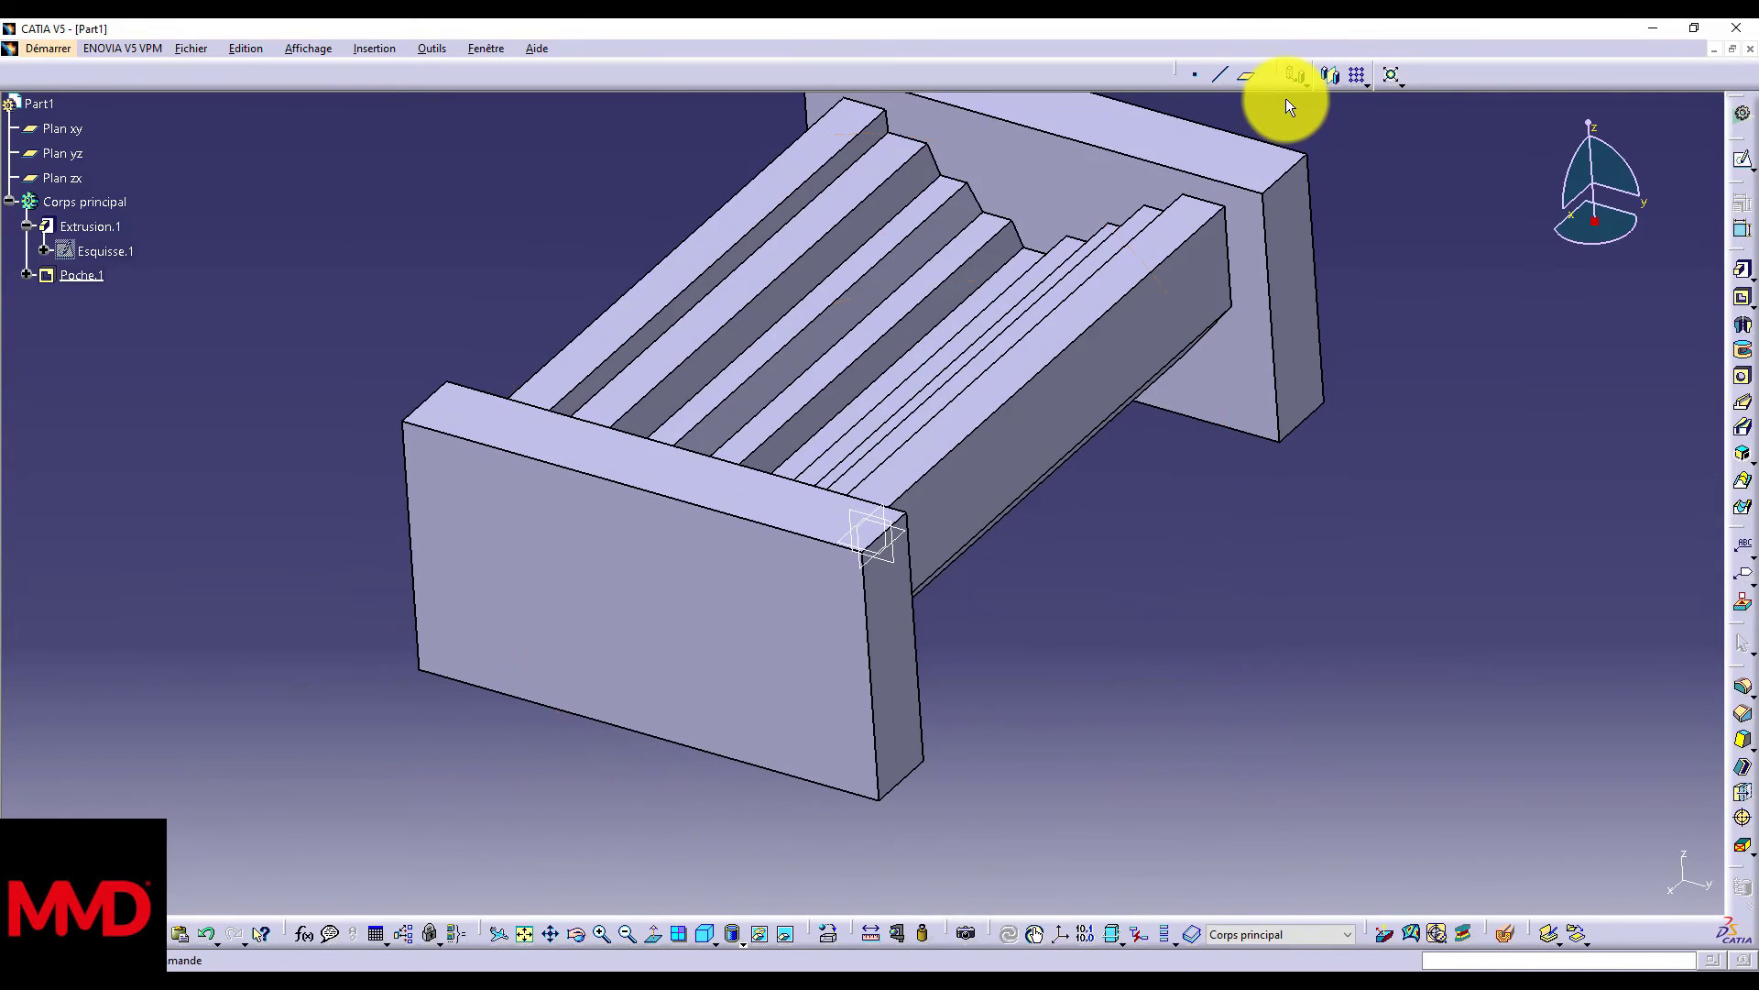
click(1744, 721)
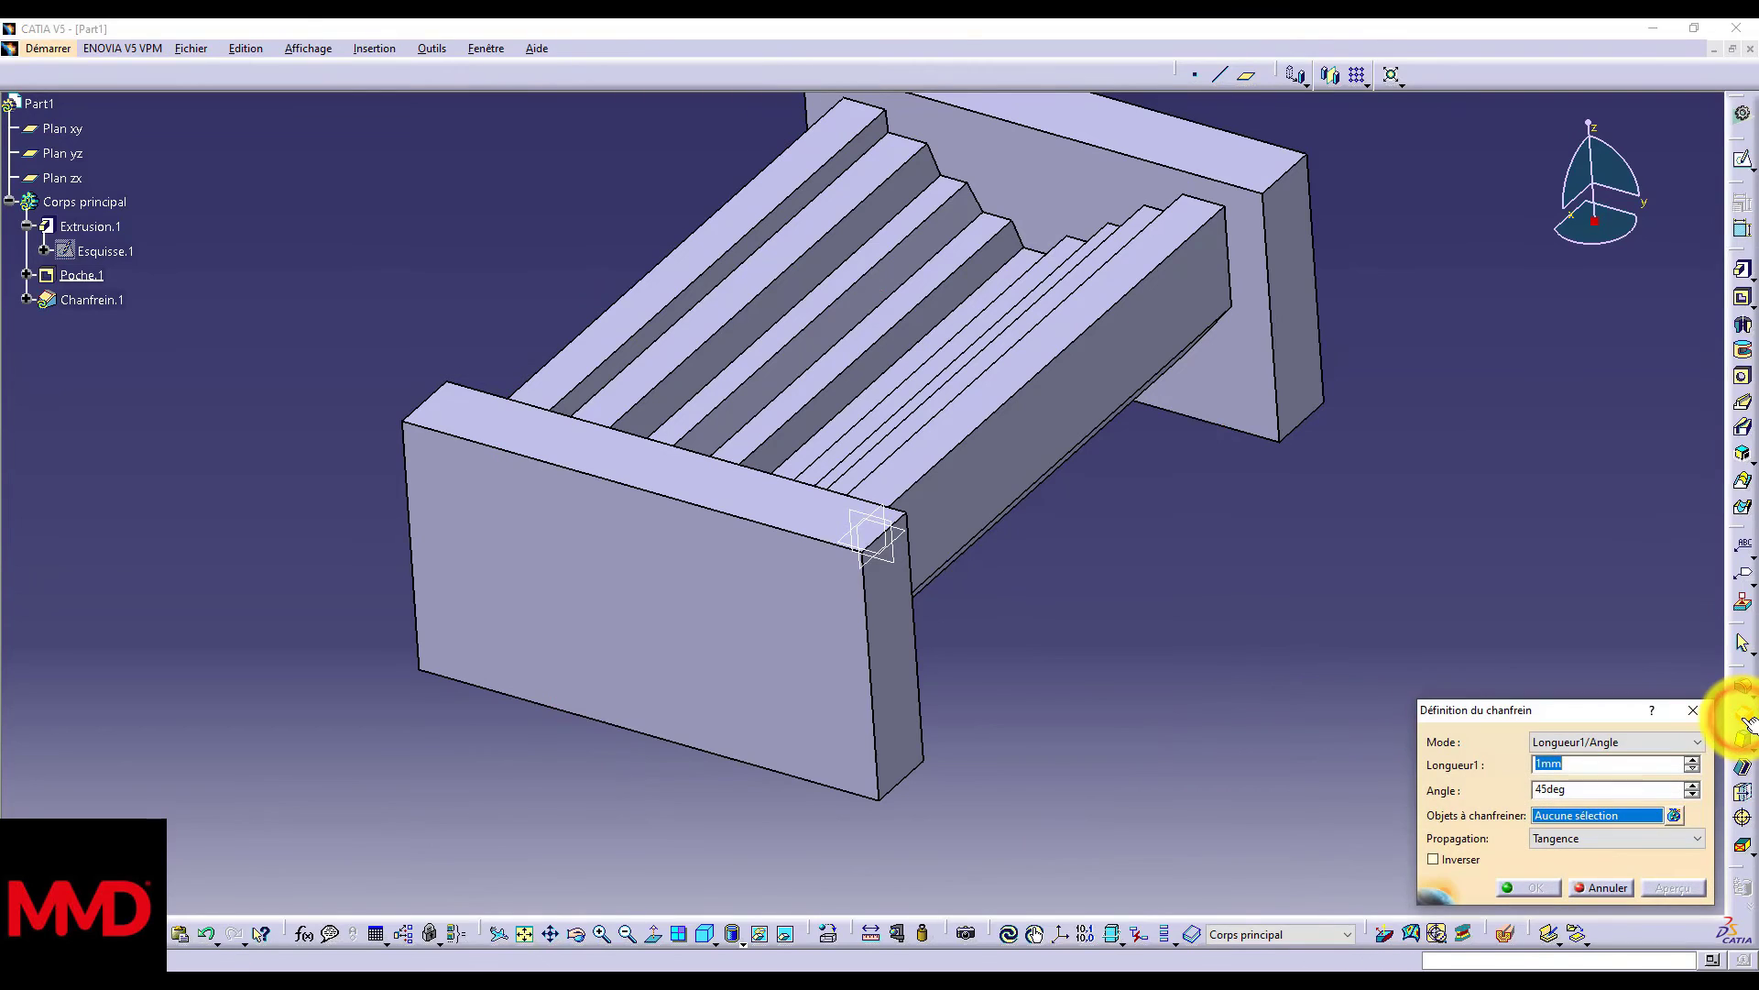
click(786, 526)
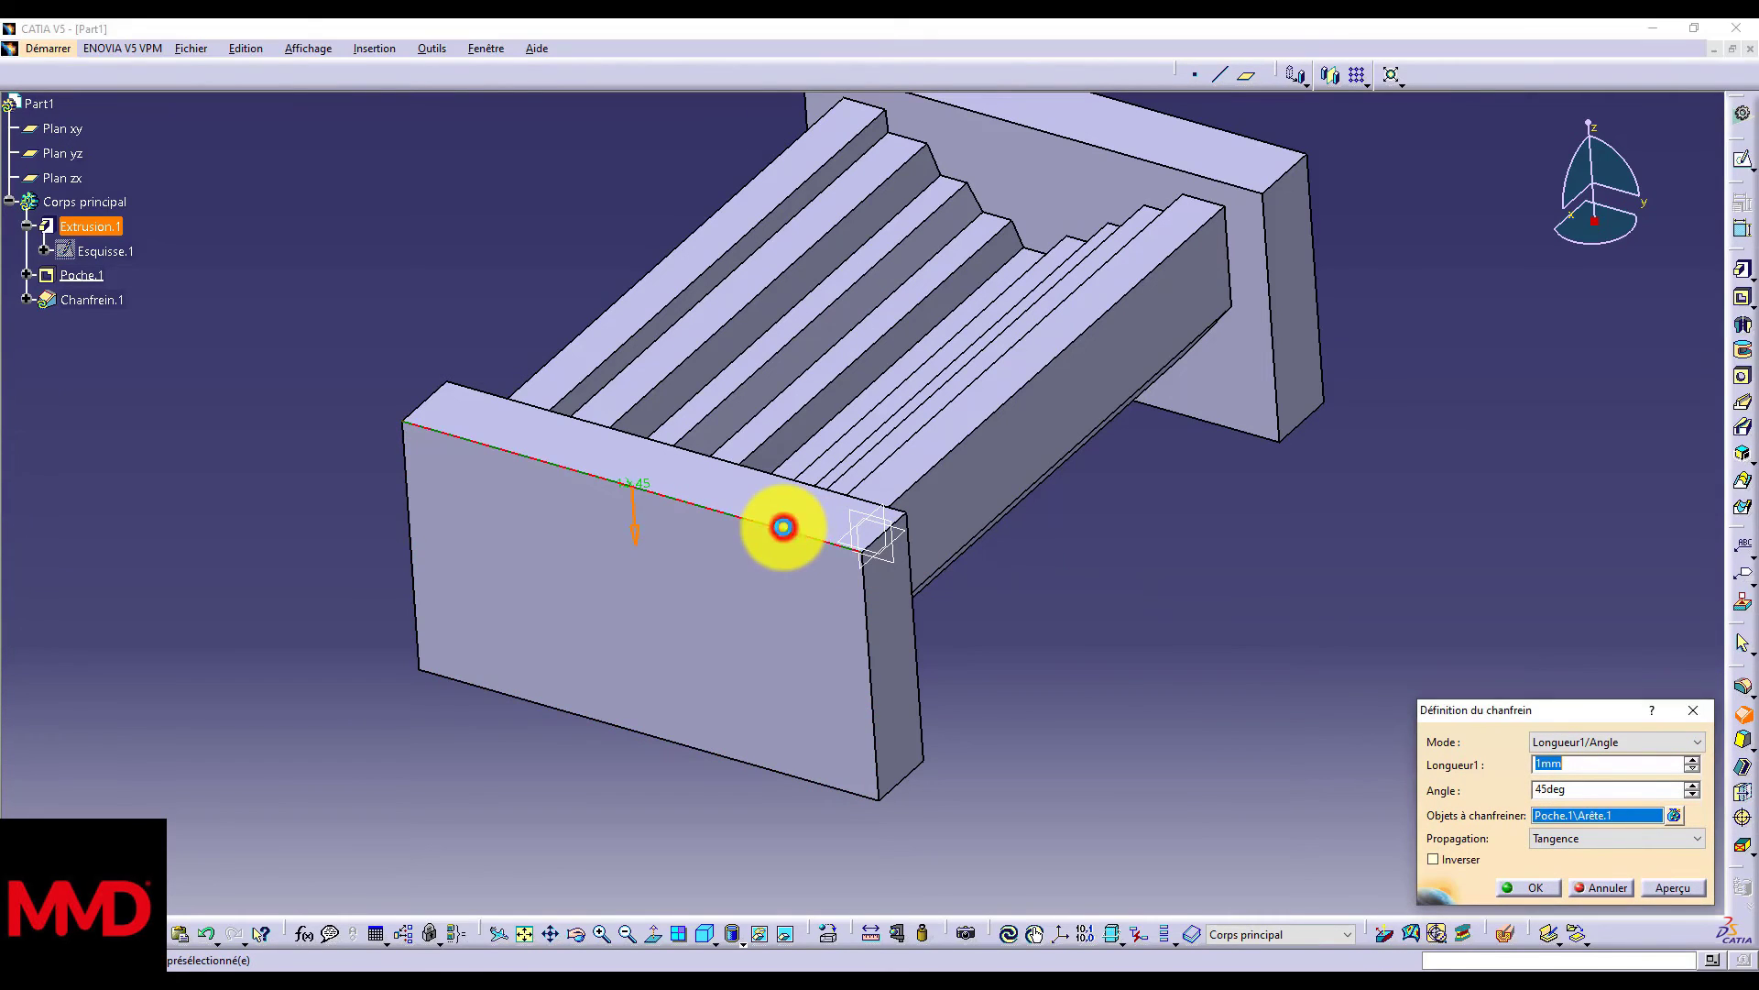
click(867, 605)
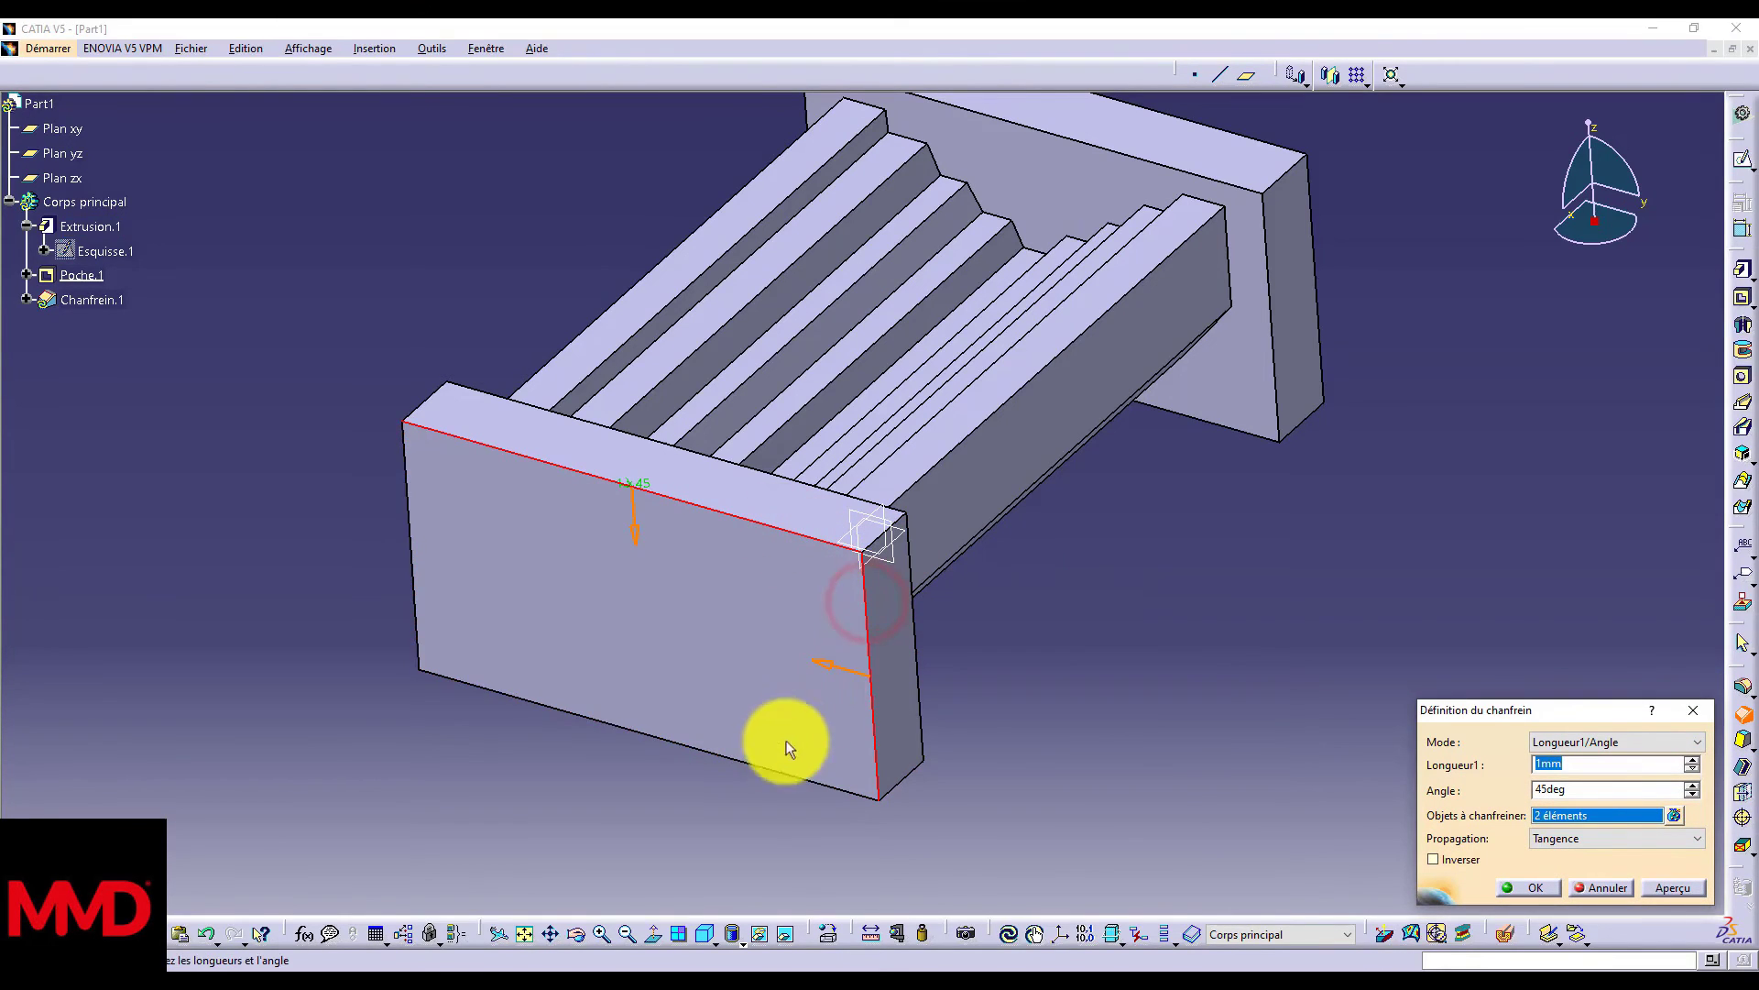
click(767, 772)
click(412, 591)
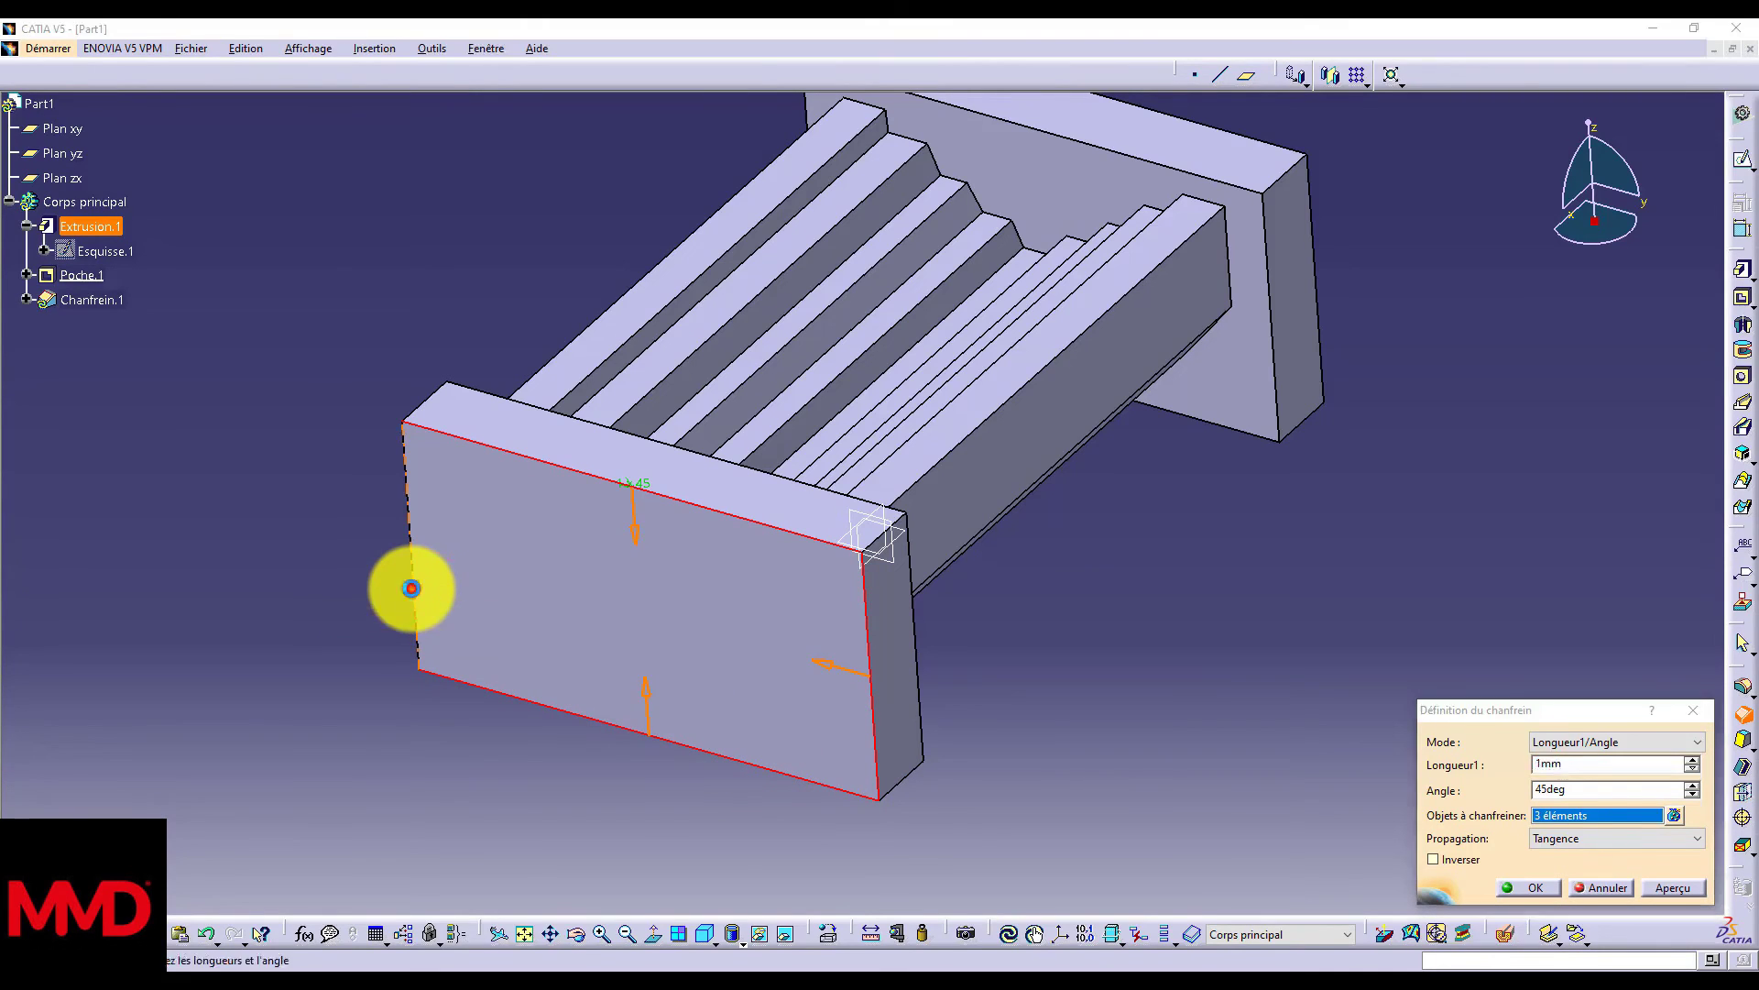
click(910, 522)
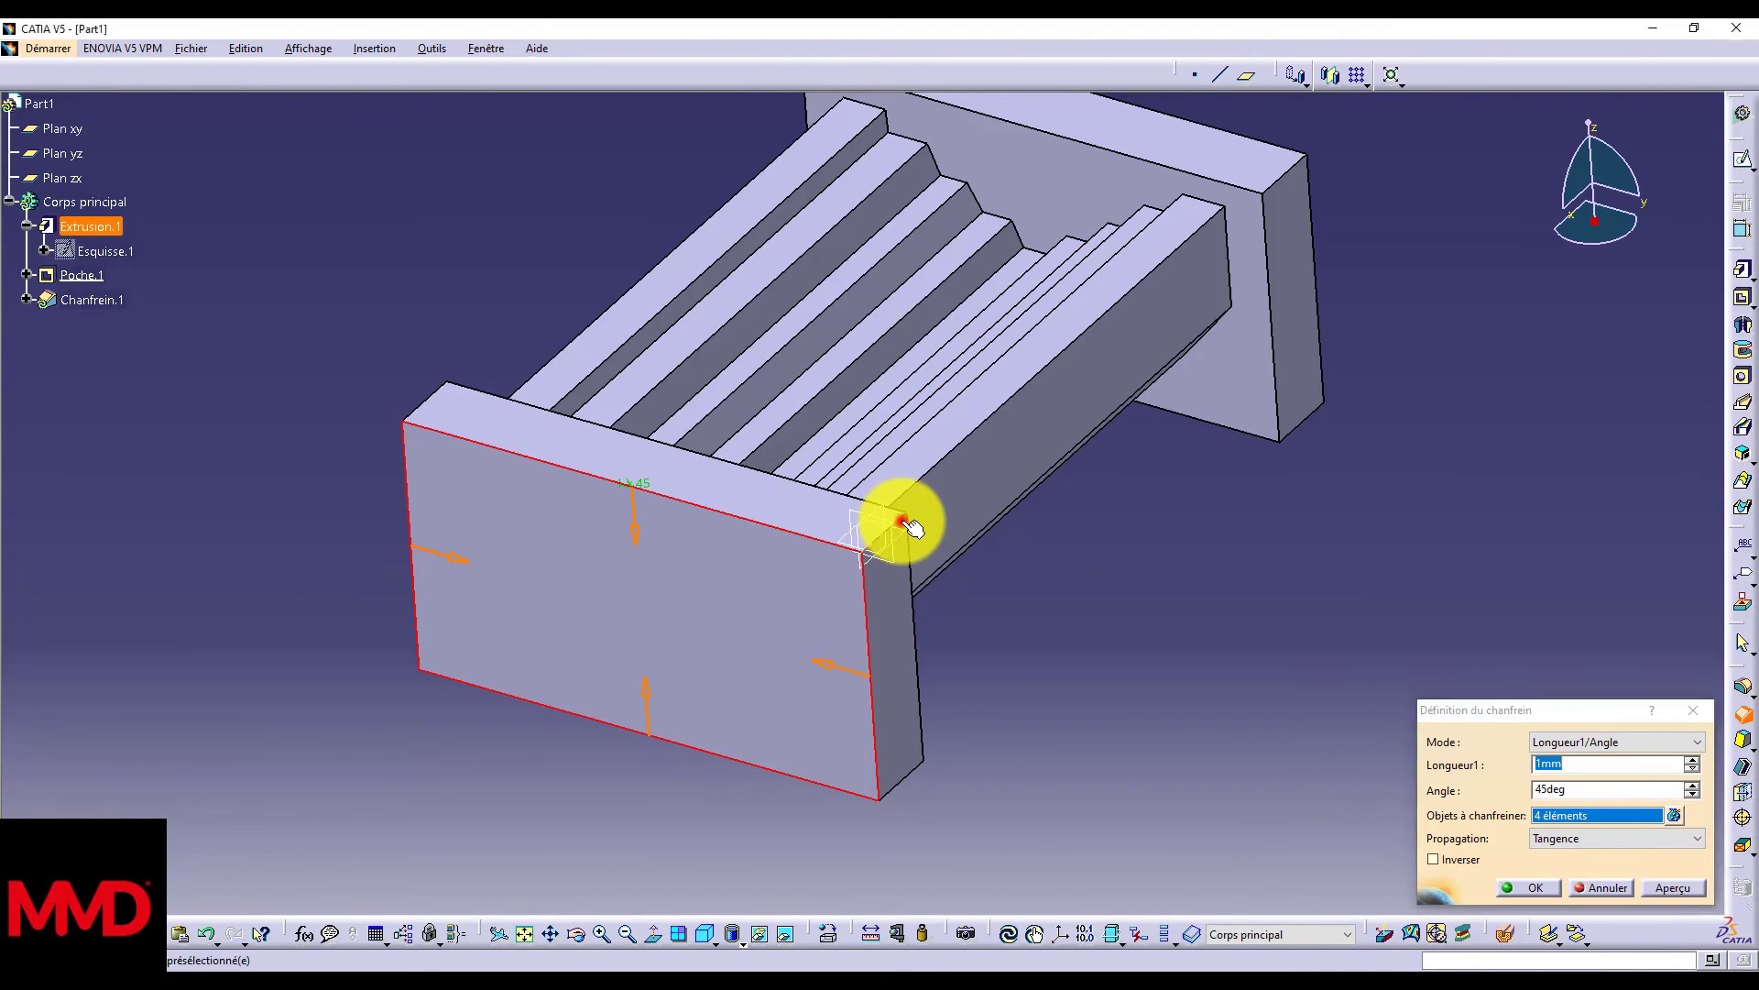
click(905, 774)
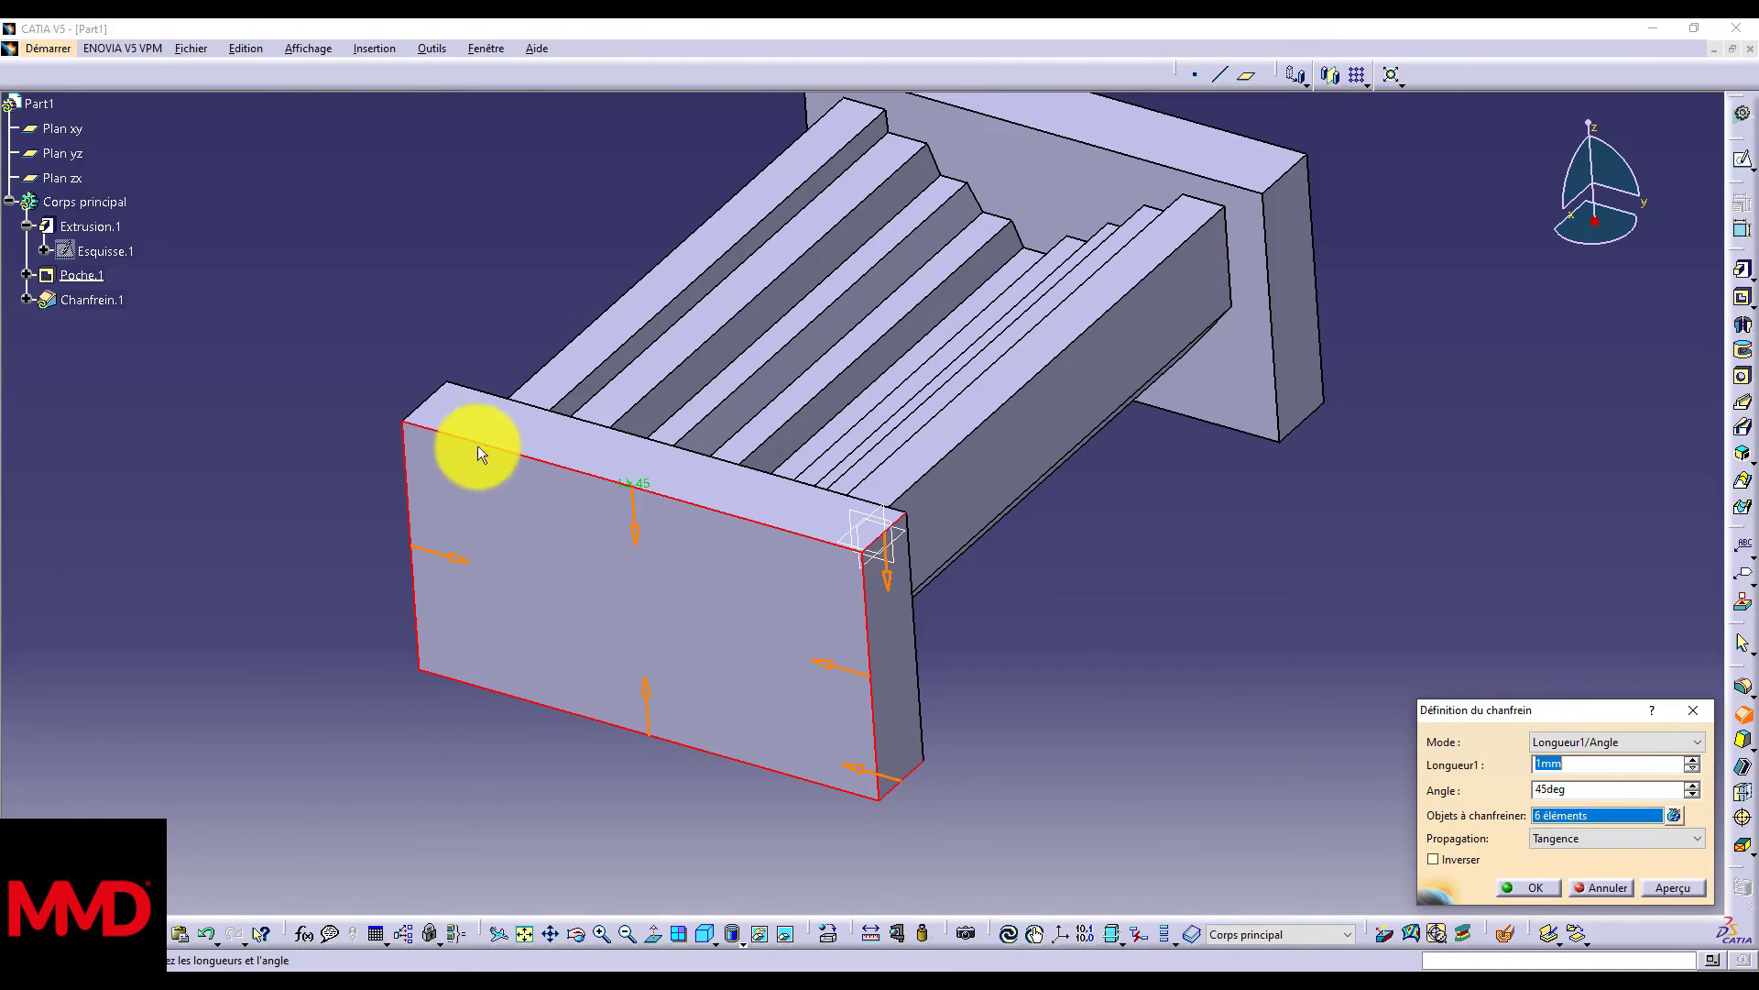
click(426, 406)
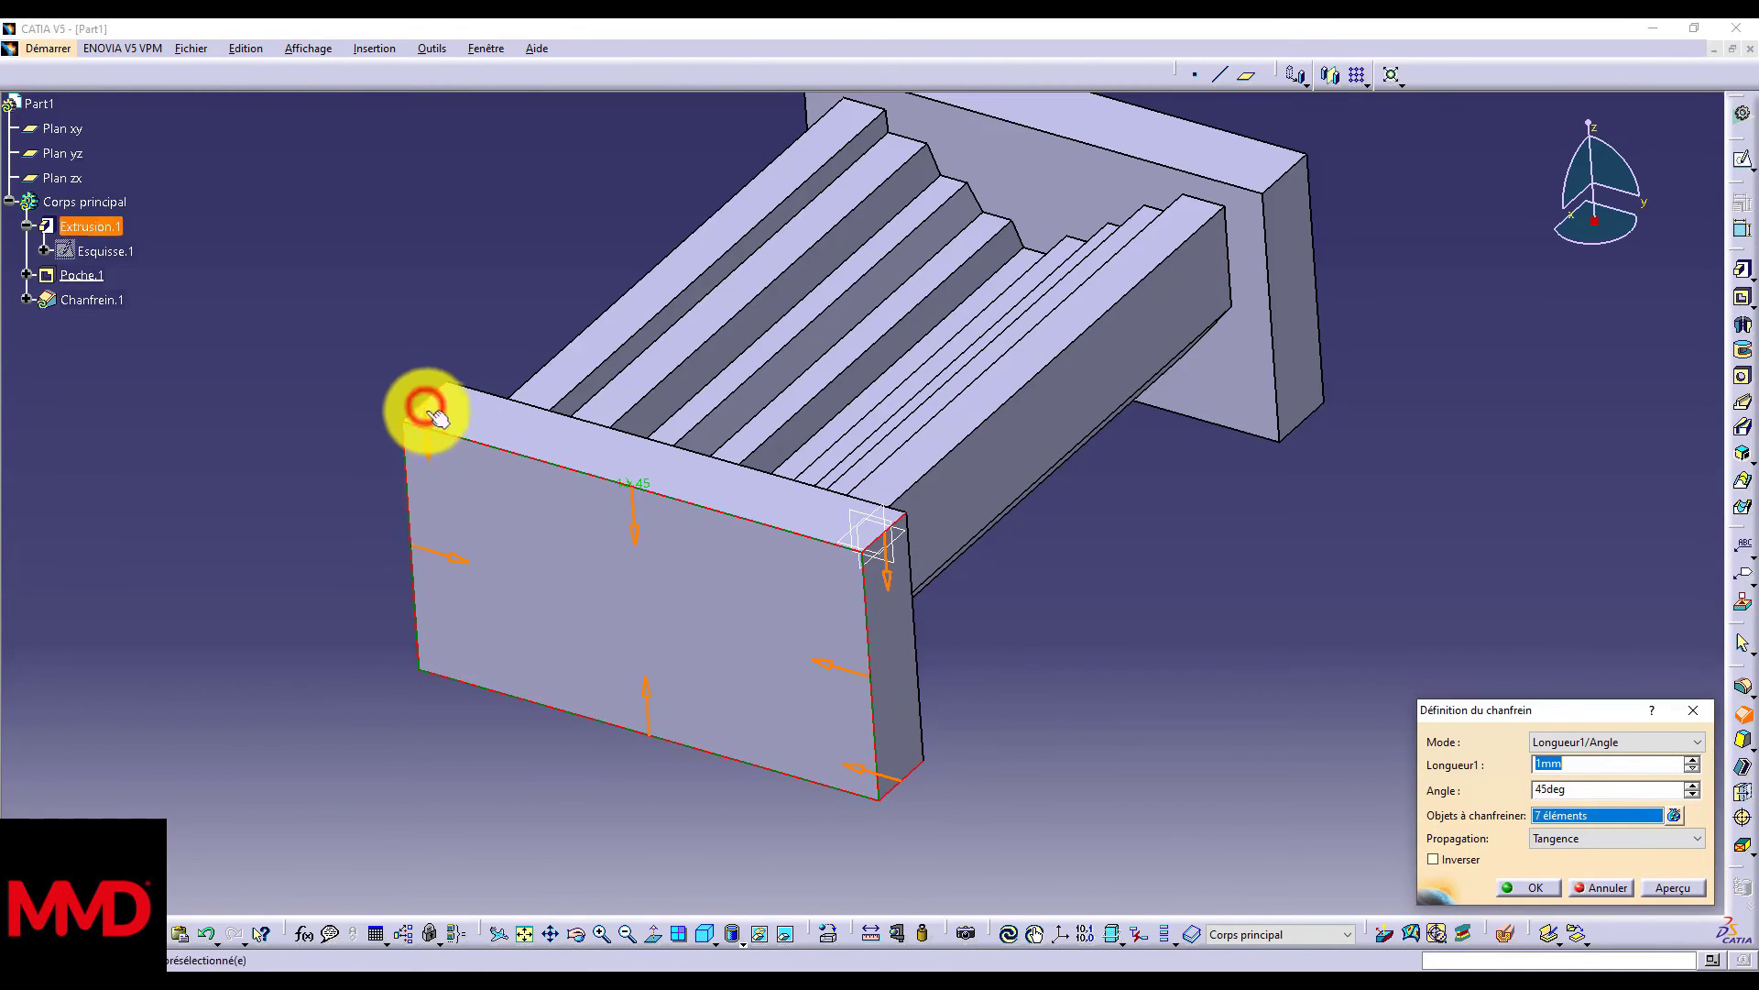
Step: Add the same end block's remaining short corner edge and the opposite end block's inner face to the chamfer selection
click(577, 933)
drag(409, 833, 828, 581)
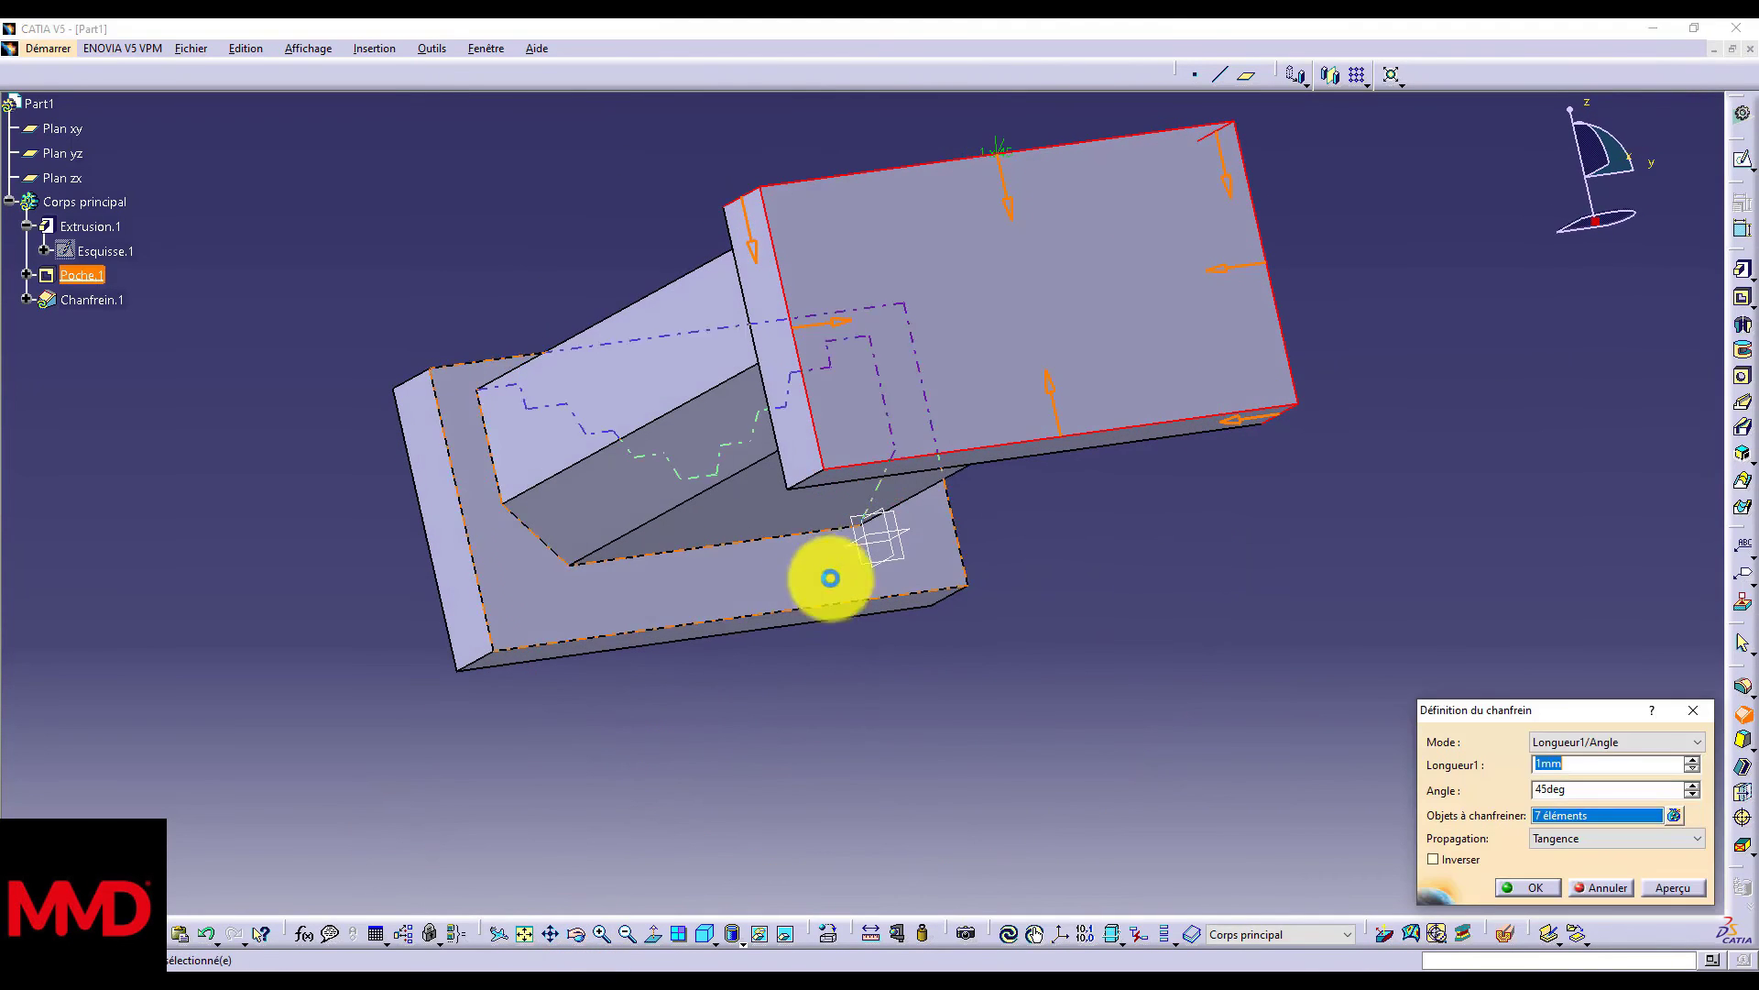
click(806, 476)
click(729, 577)
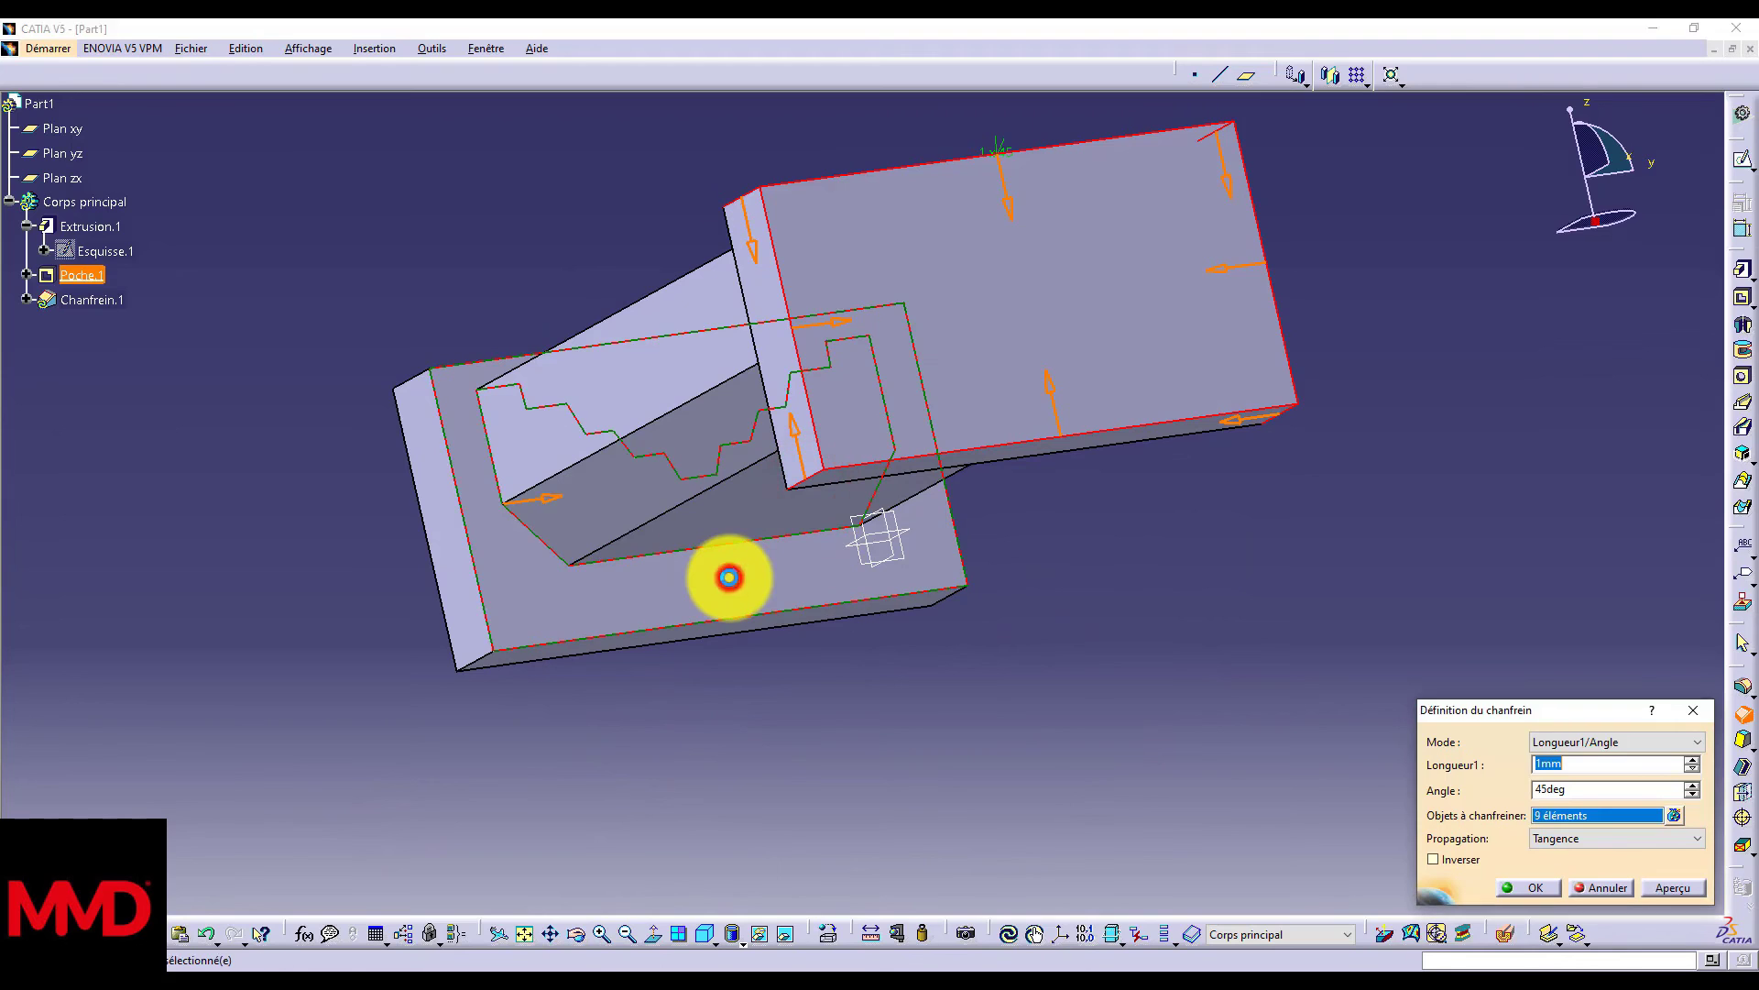
Step: Add the outer face of the end block whose inner face is already selected, and create the chamfer with a 2 mm length
click(577, 933)
drag(570, 837, 1014, 388)
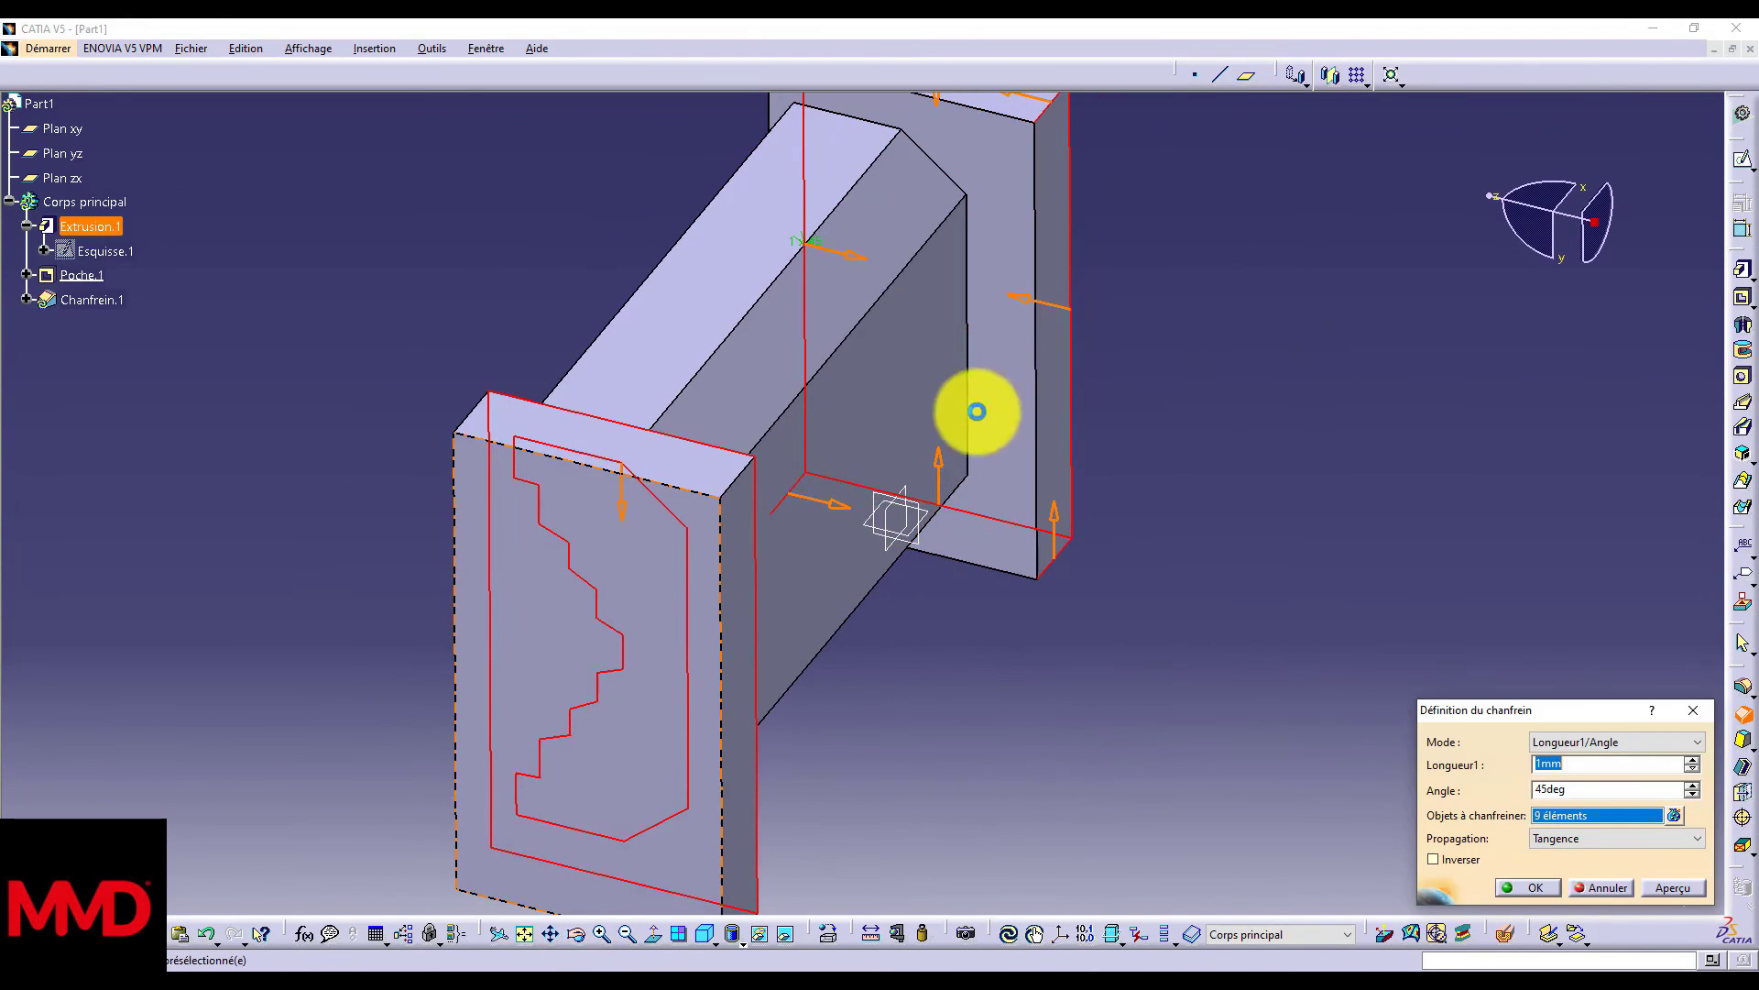
click(697, 602)
text(2)
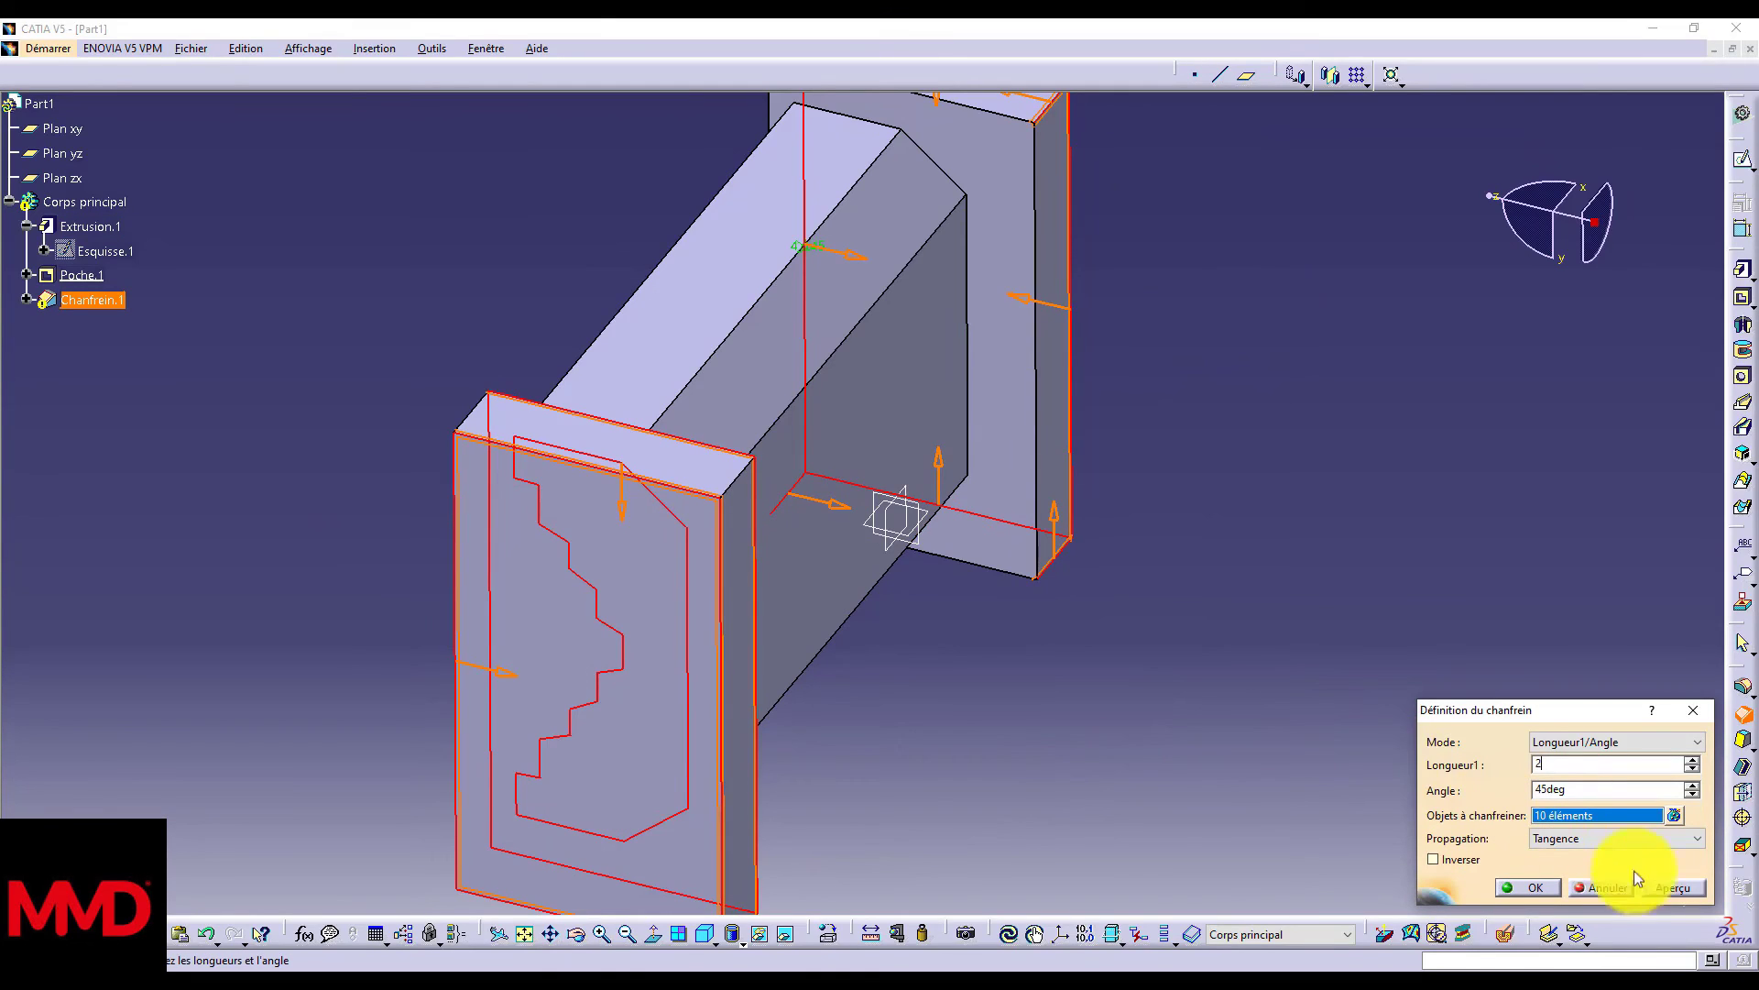
click(1666, 887)
click(1539, 887)
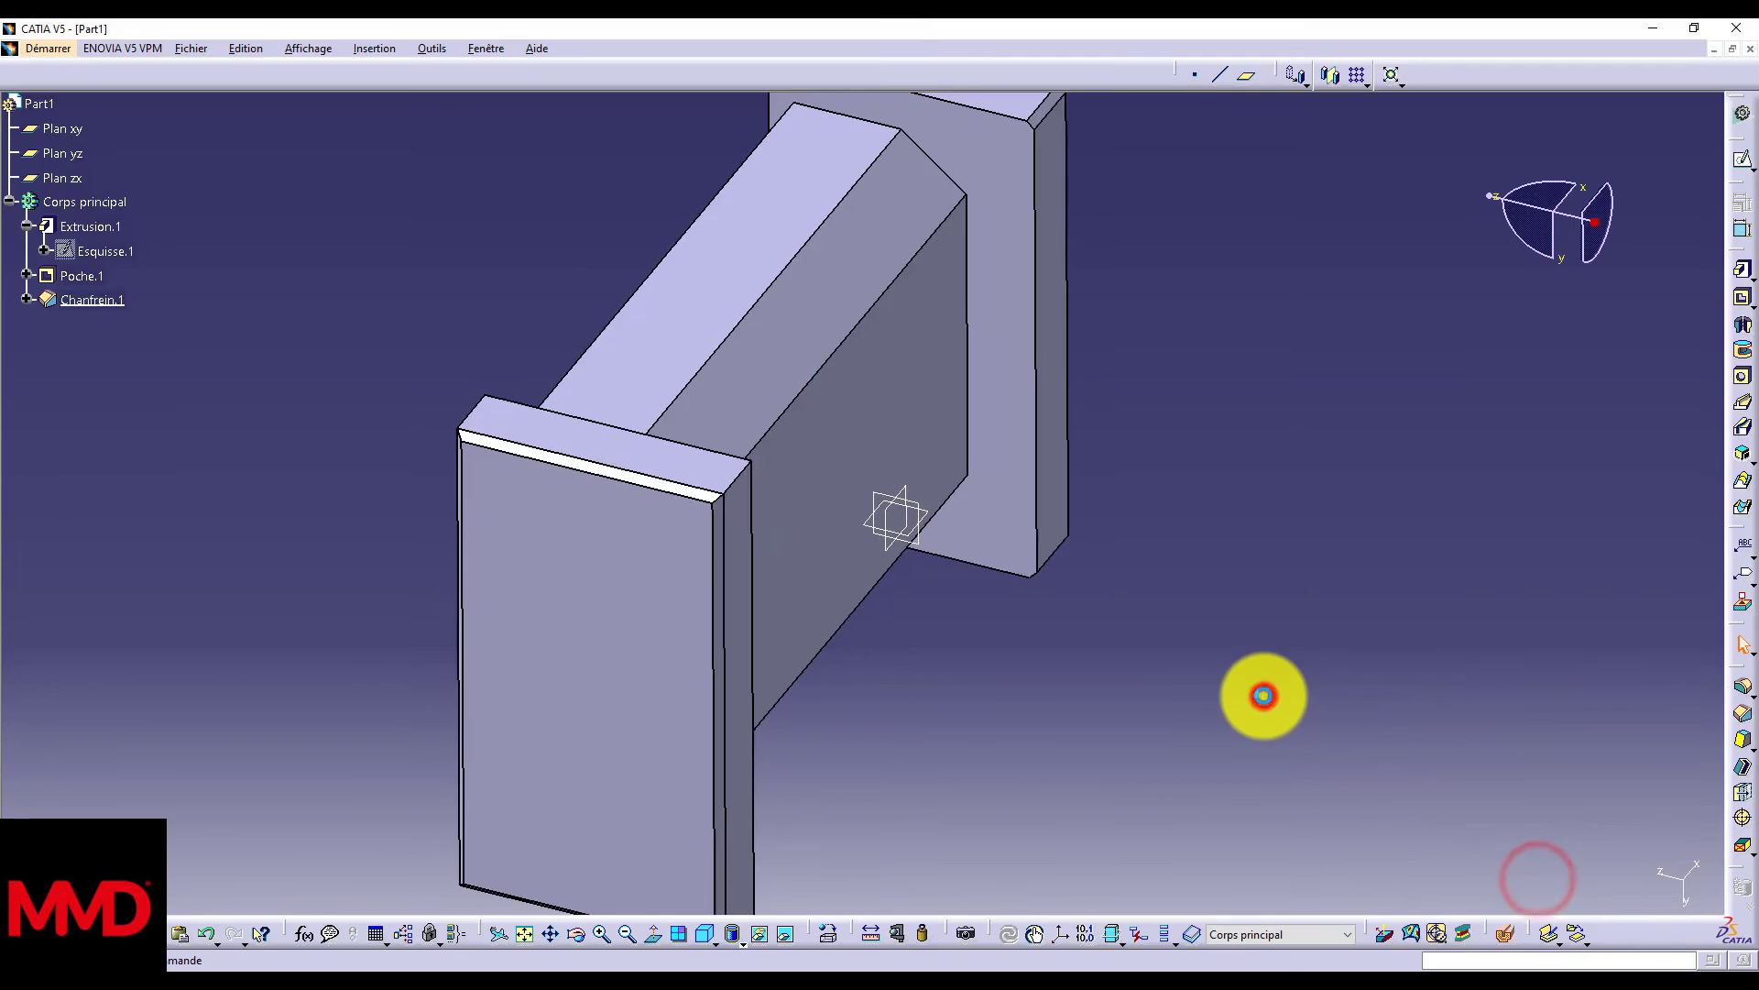
Step: Set up a 1 mm edge fillet on one end block's inner face and a short edge where the stepped bar meets it, and preview it
click(577, 932)
drag(641, 816, 628, 569)
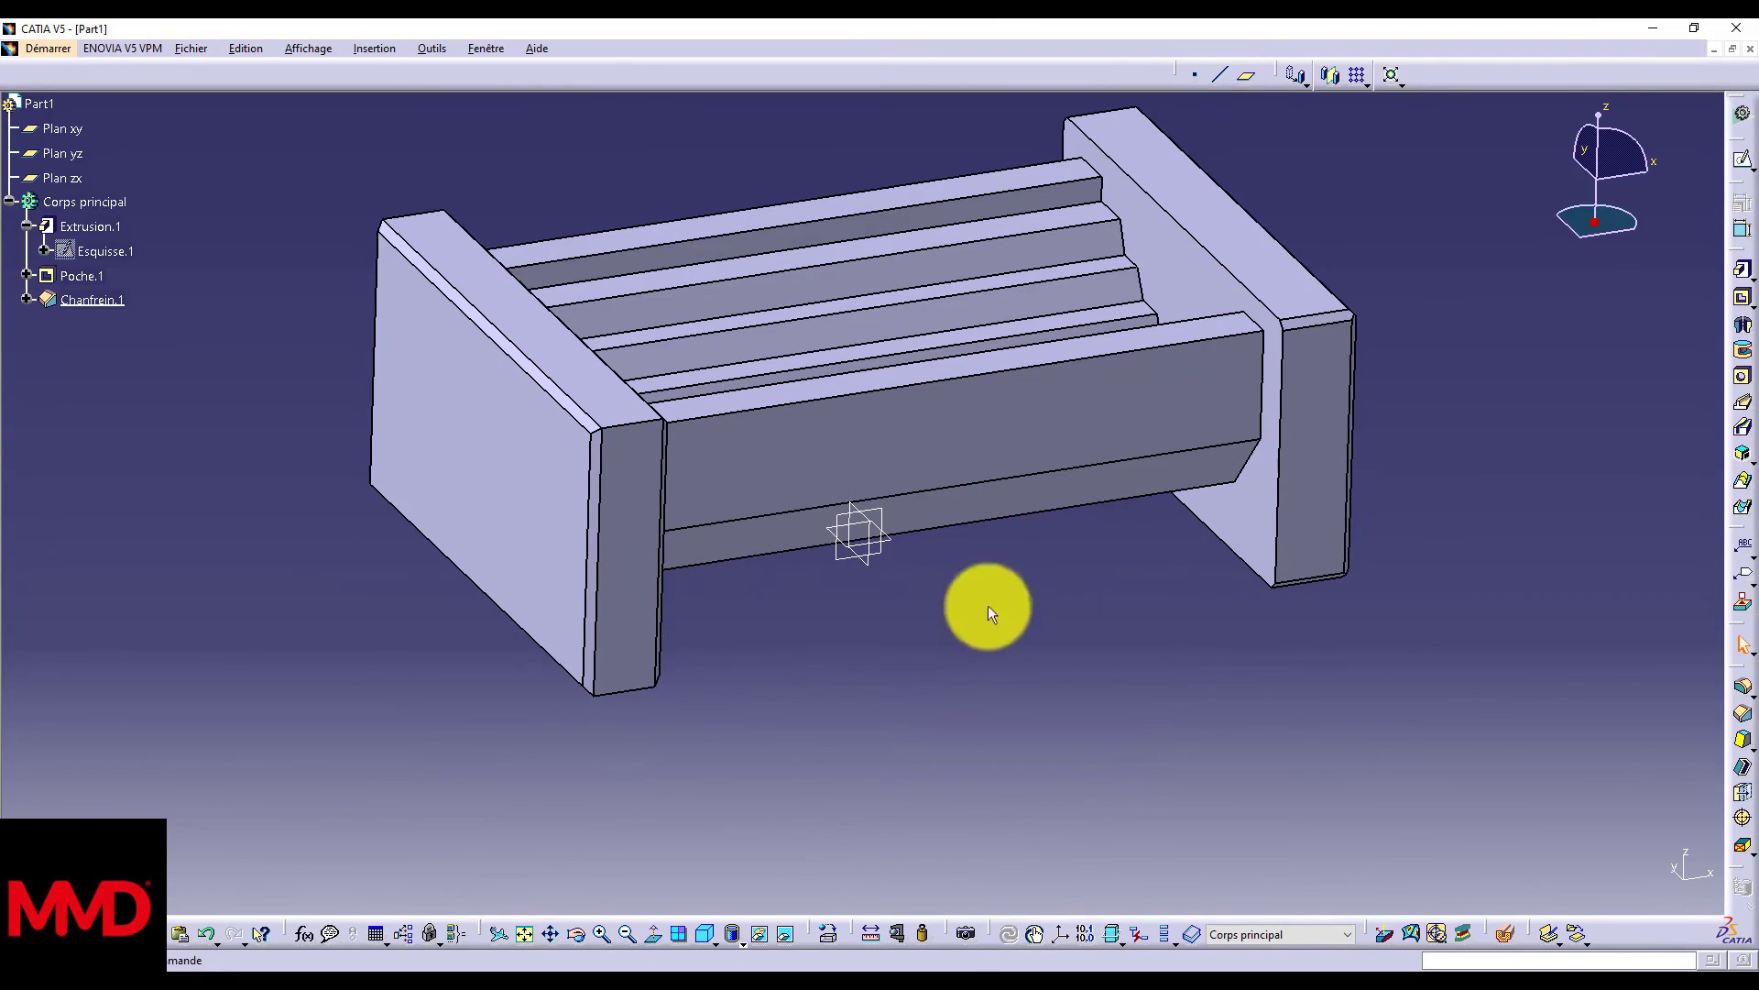
click(1741, 710)
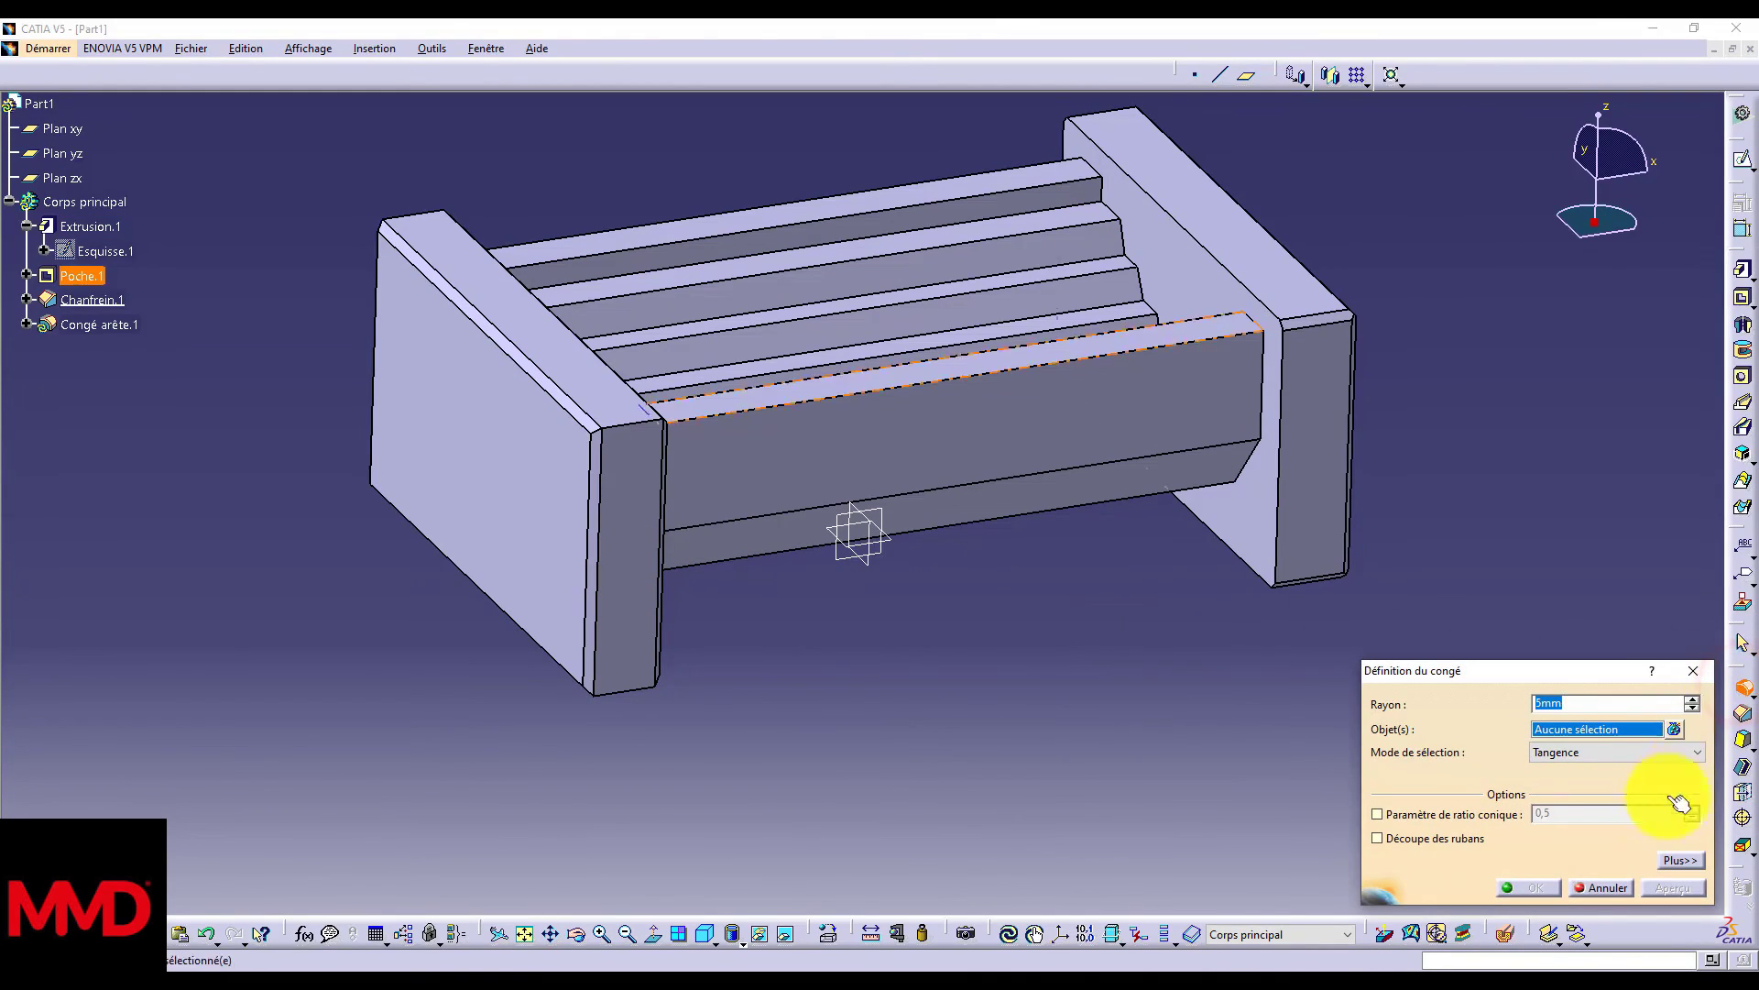
text(1)
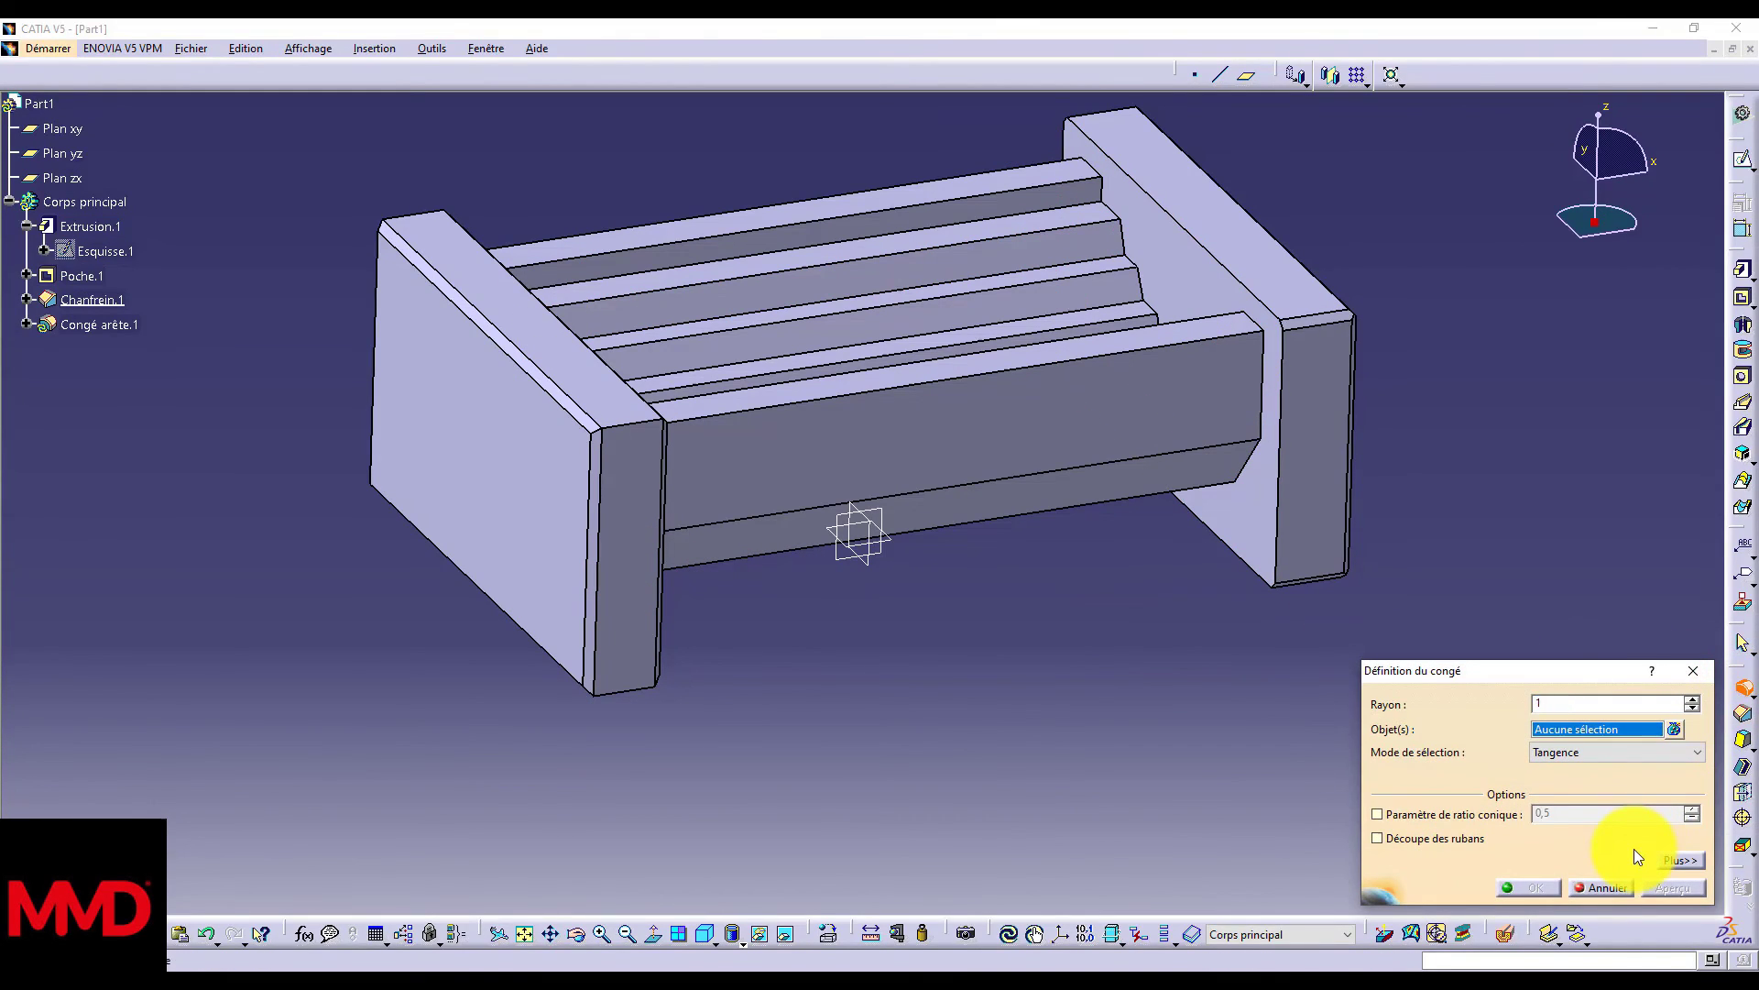
click(1103, 191)
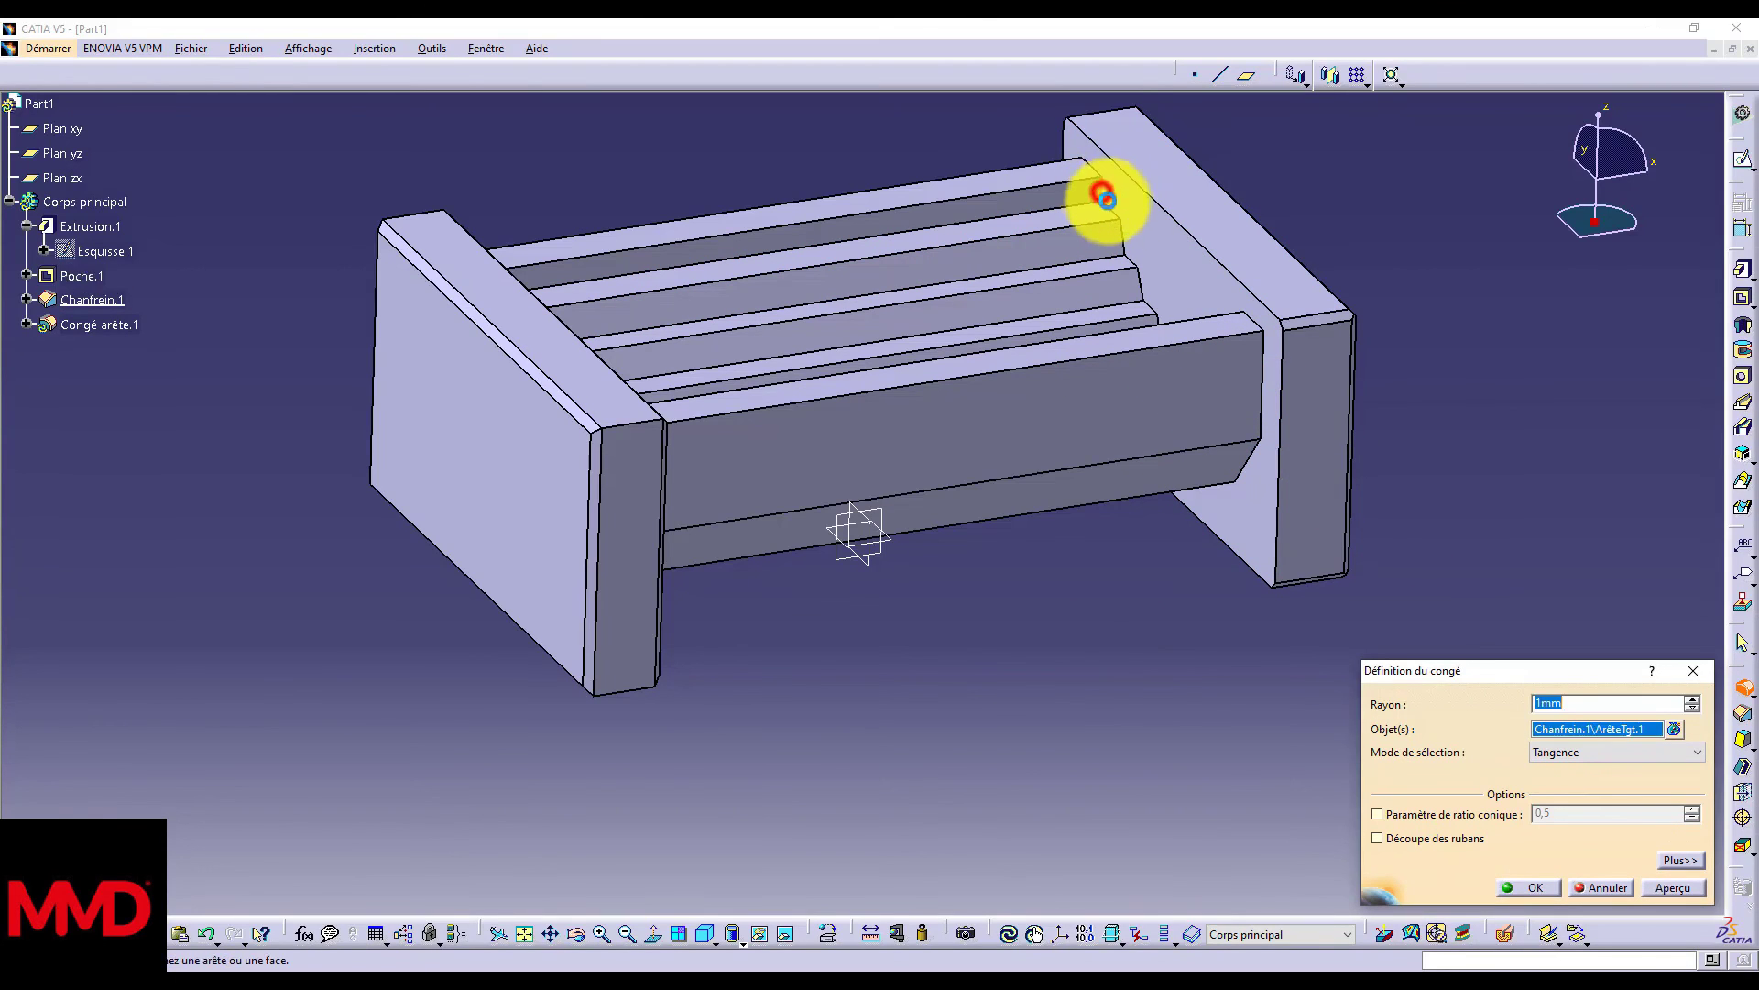
click(1141, 246)
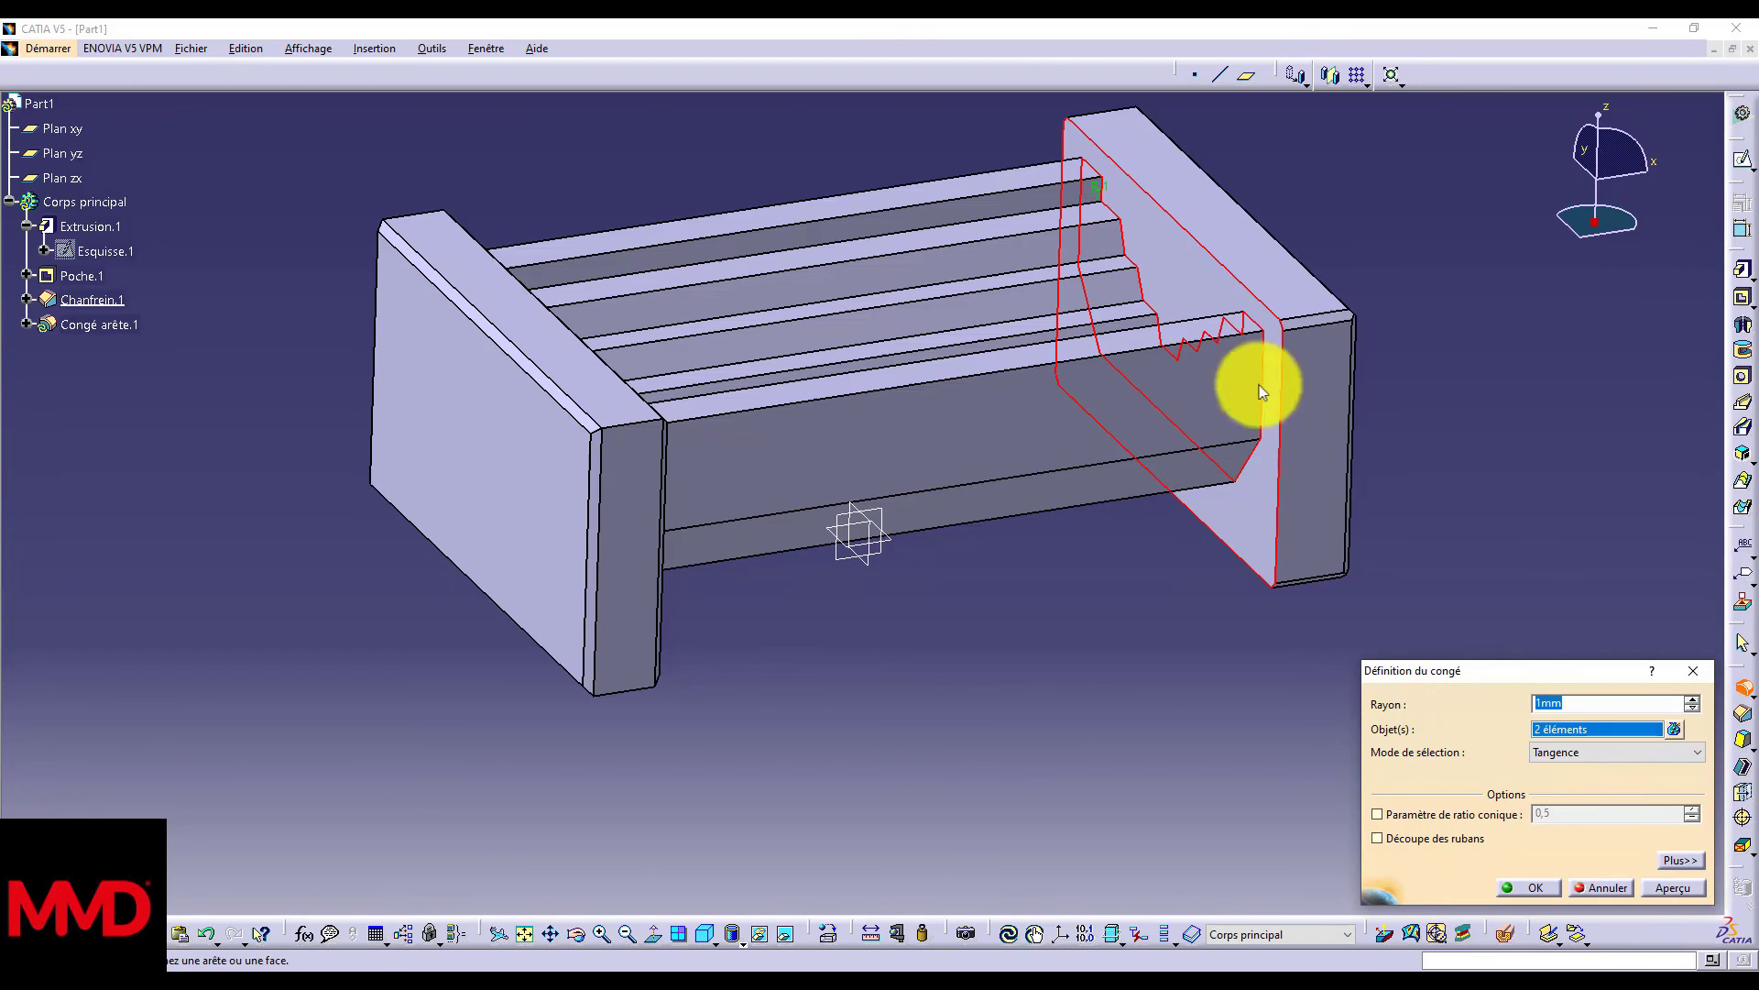
click(1689, 888)
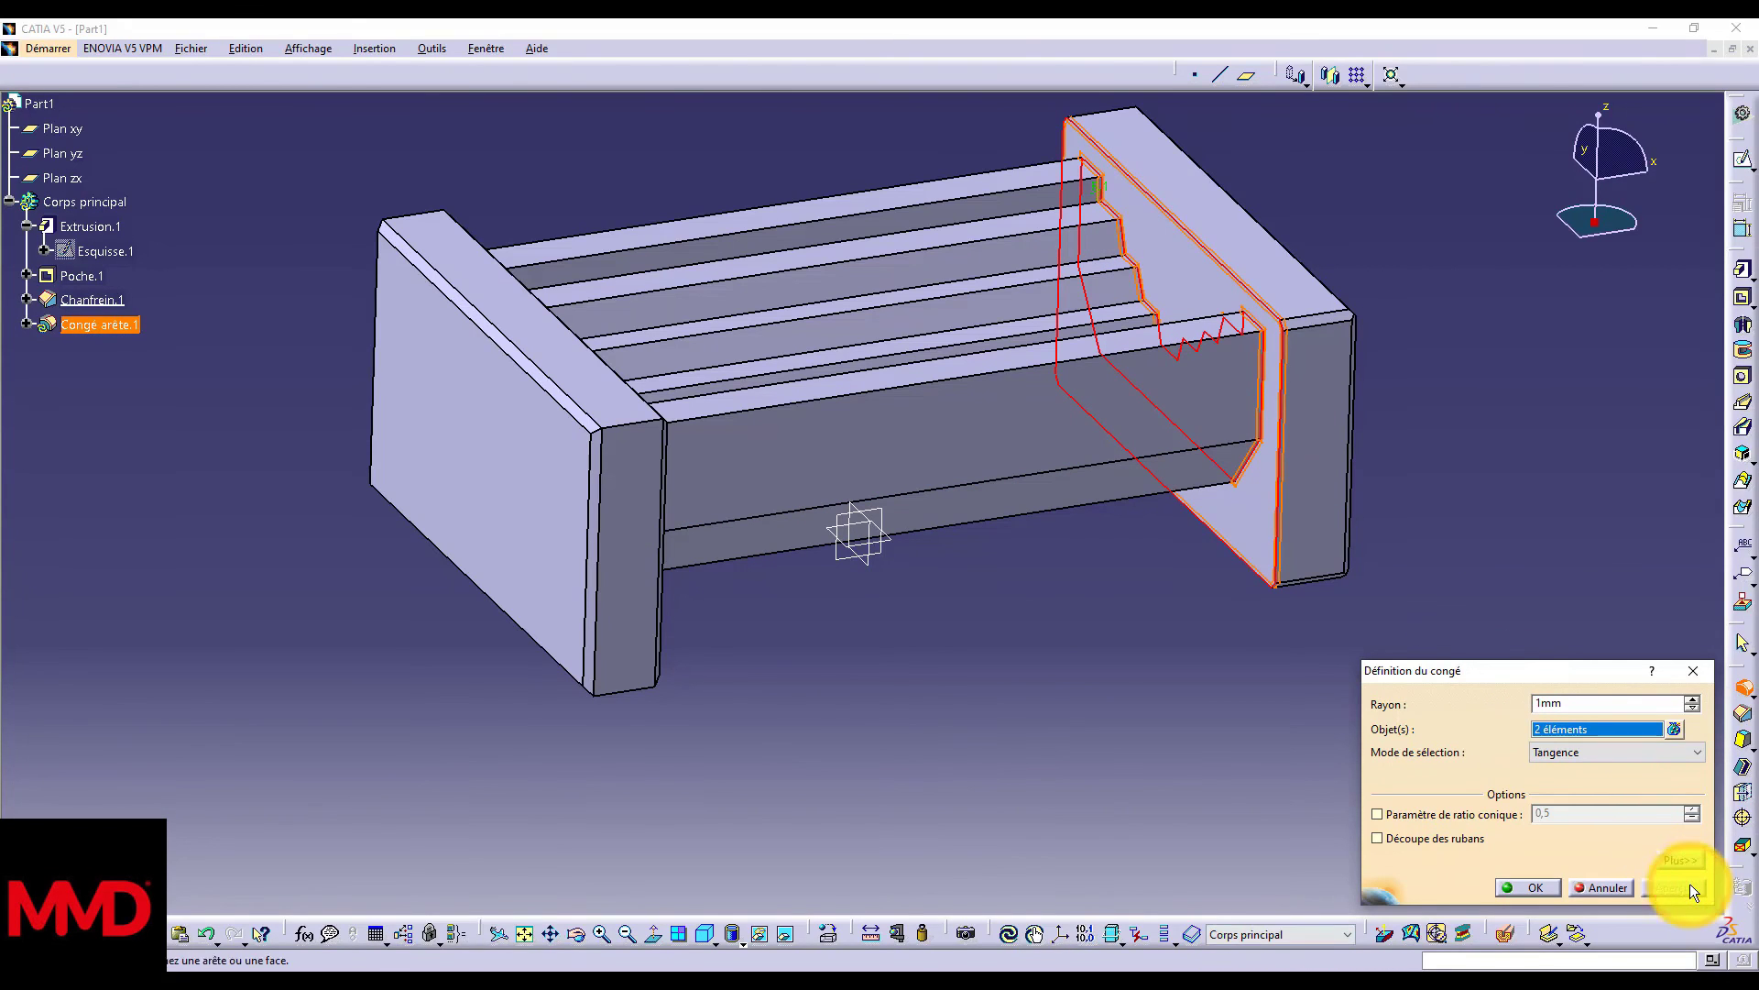
Step: Add the opposite end block's inner face to the fillet selection and create the fillet with a 3 mm radius
click(577, 934)
drag(994, 711, 609, 452)
click(794, 148)
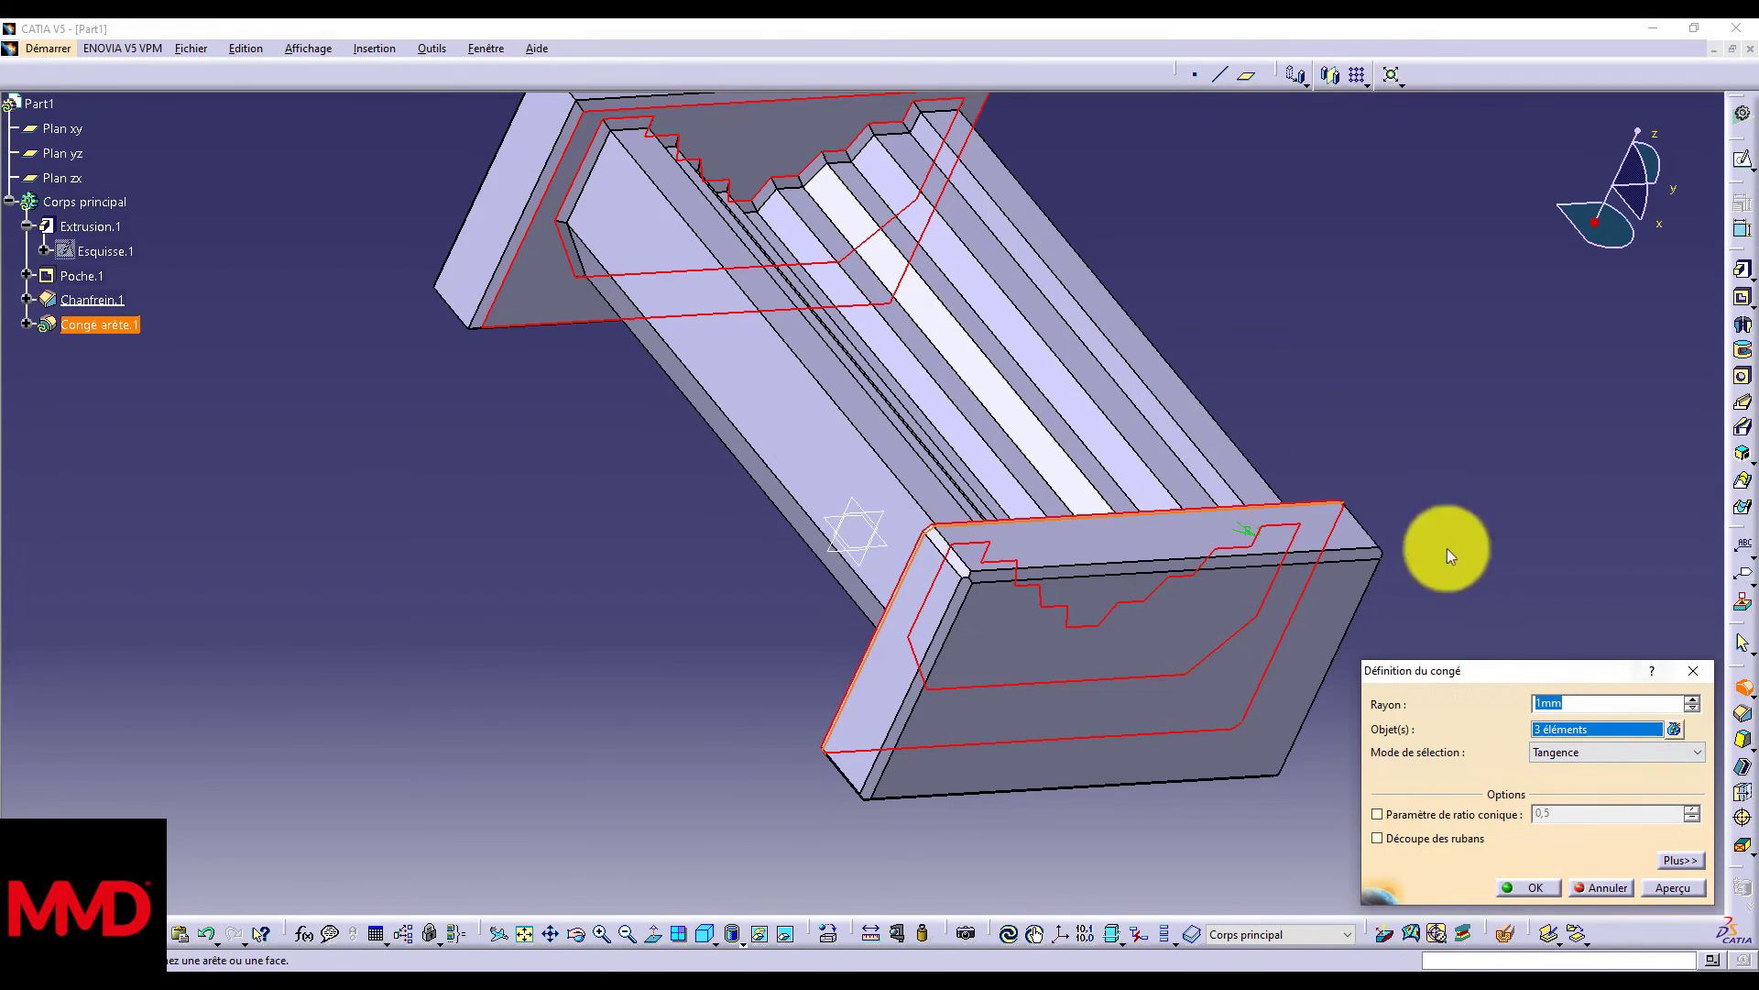
click(1691, 701)
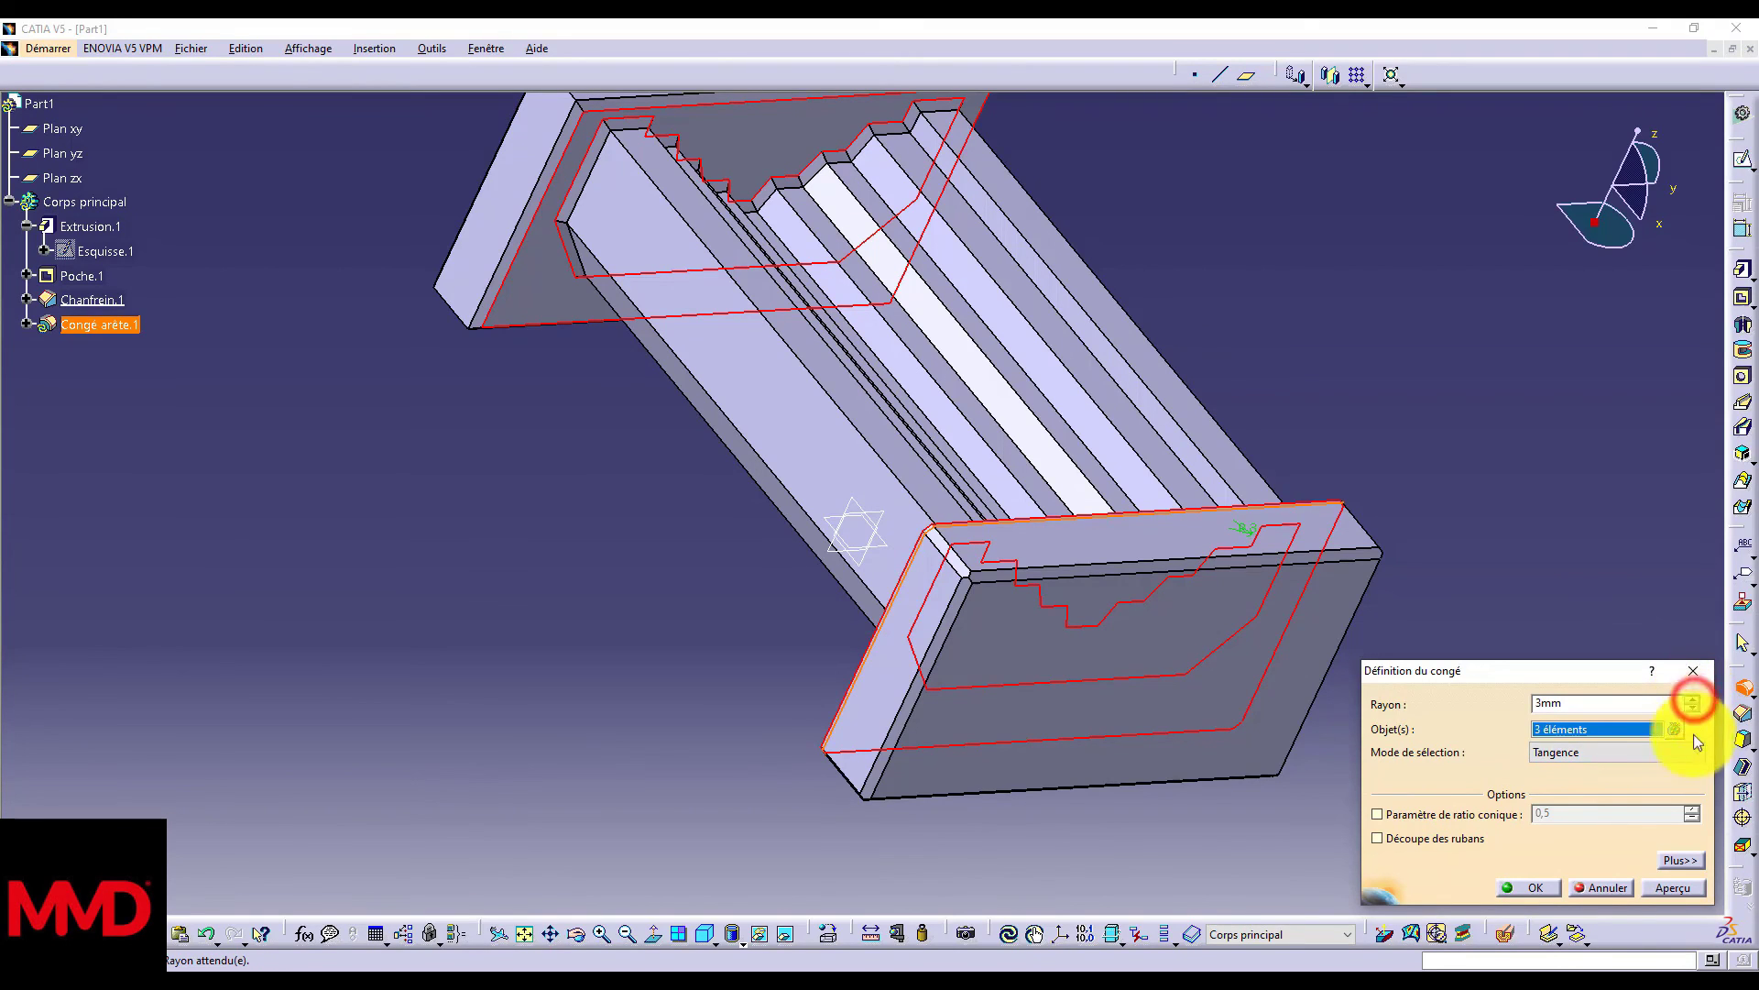
click(1690, 895)
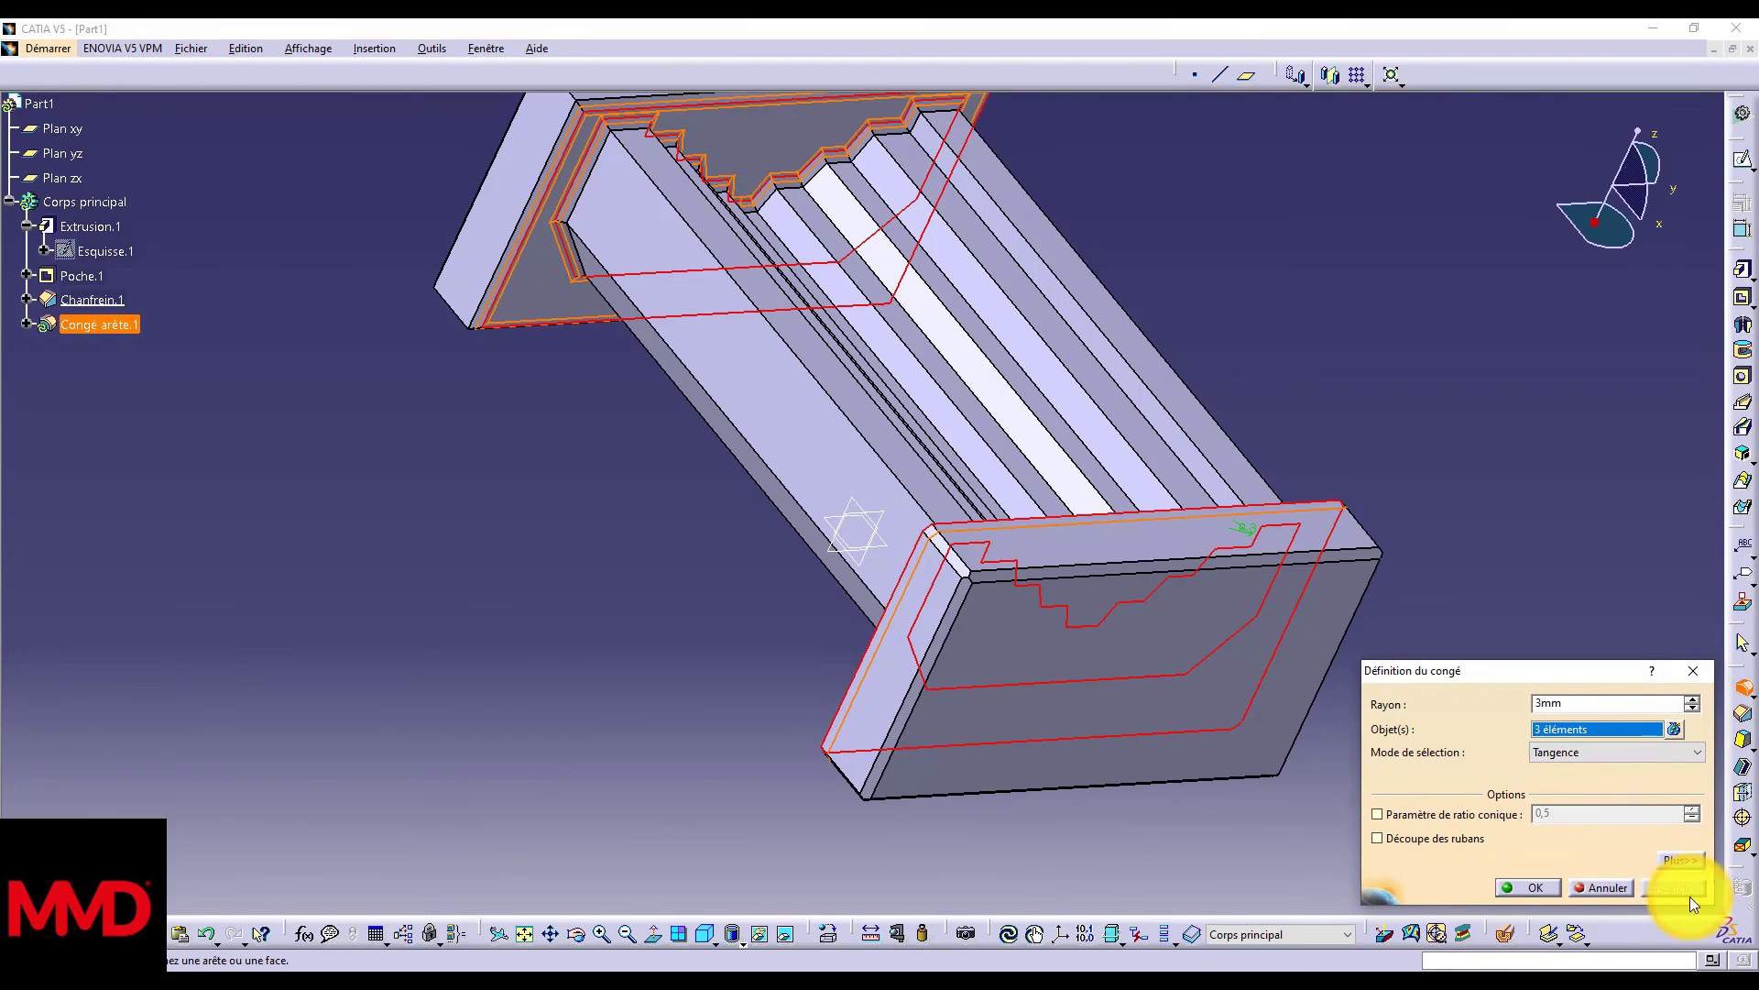
click(1528, 887)
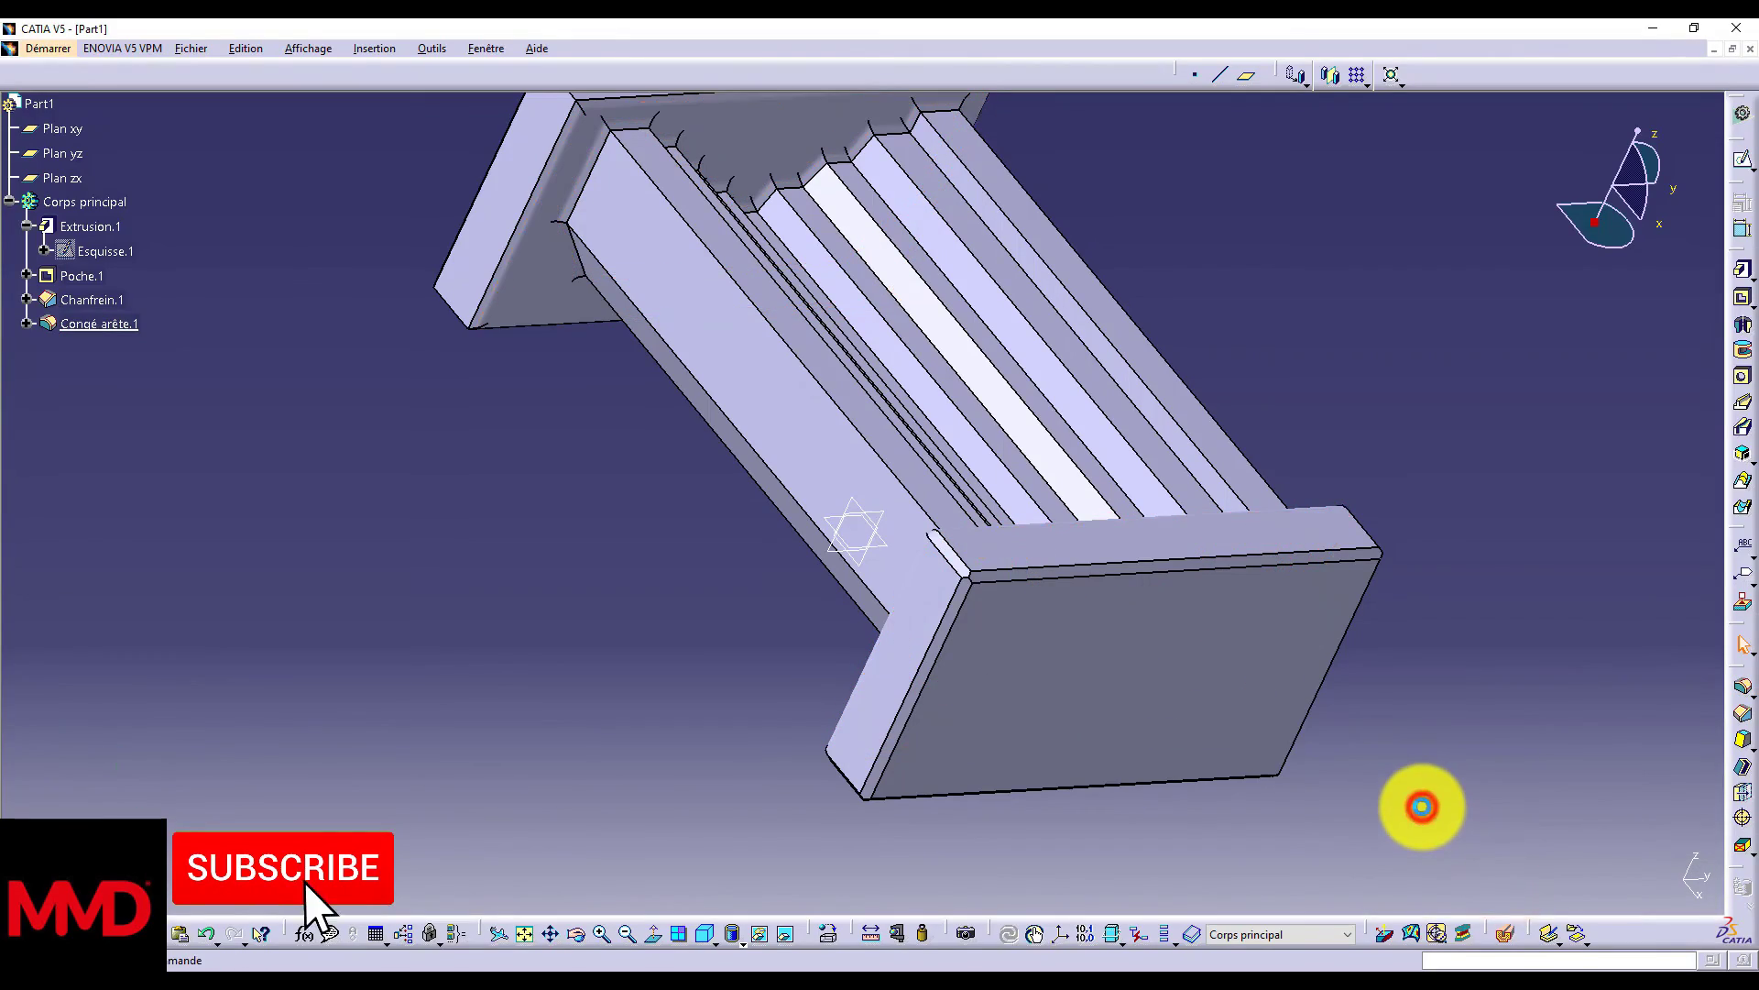
click(573, 932)
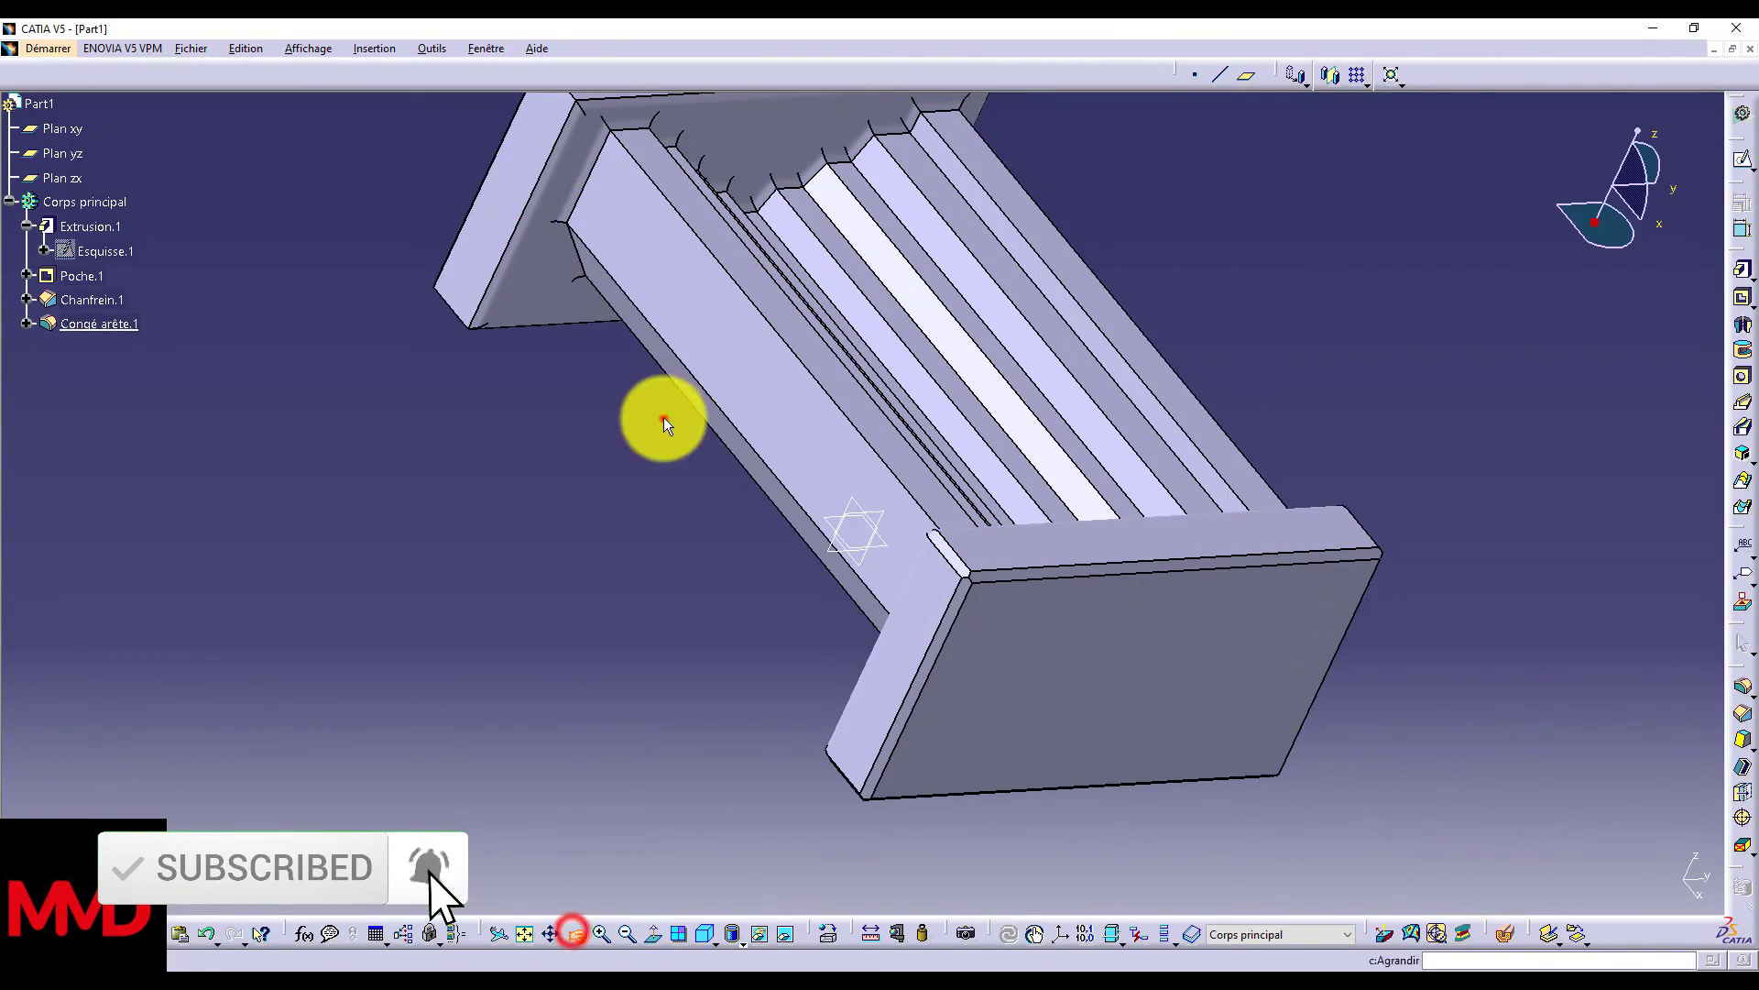